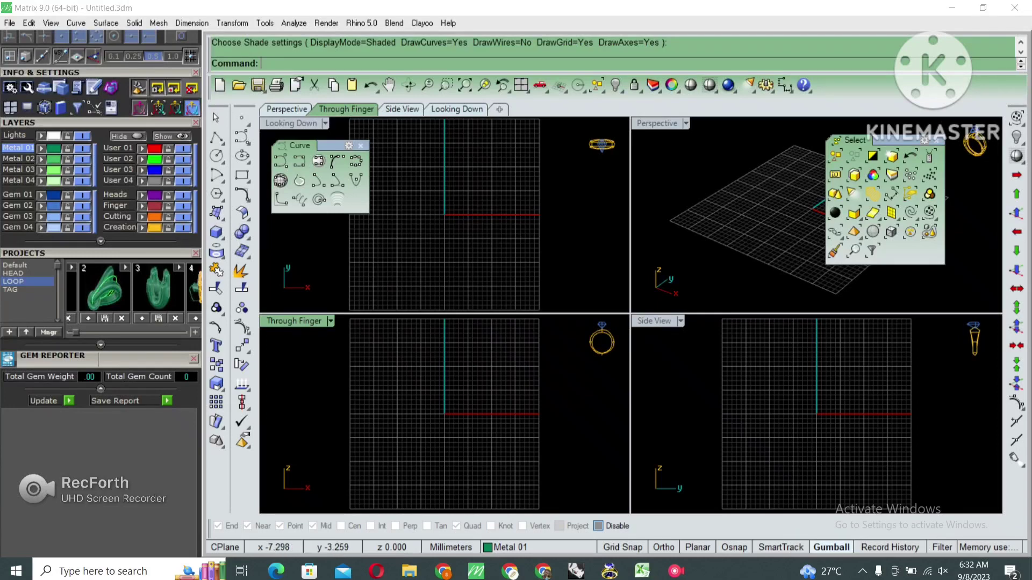
Step: Start PictureFrame in the Looking Down view with the ring image from Desktop > New folder (3), then maximize the view
key("ctrl+Tab")
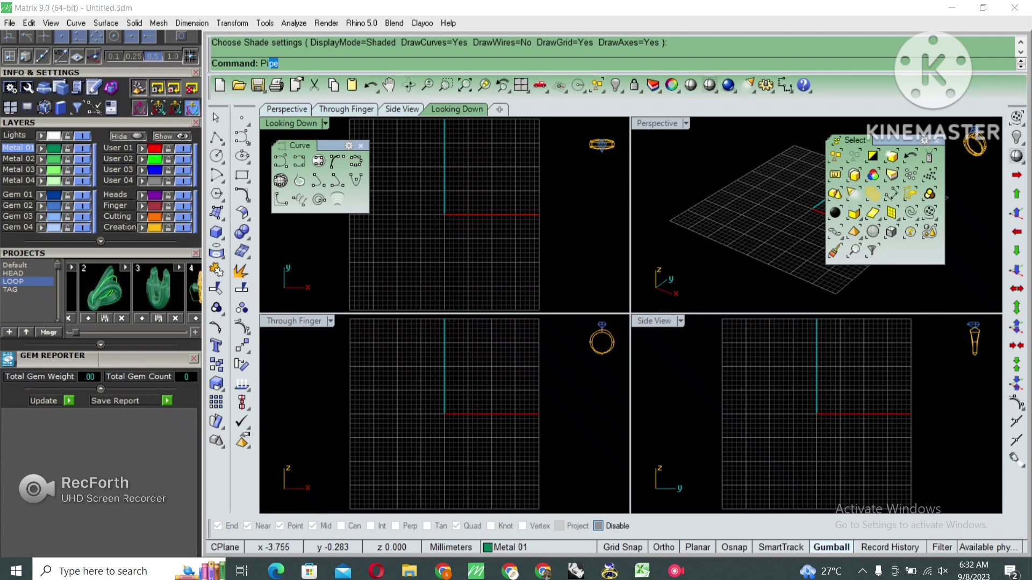
type("ctureFrame")
key("Return")
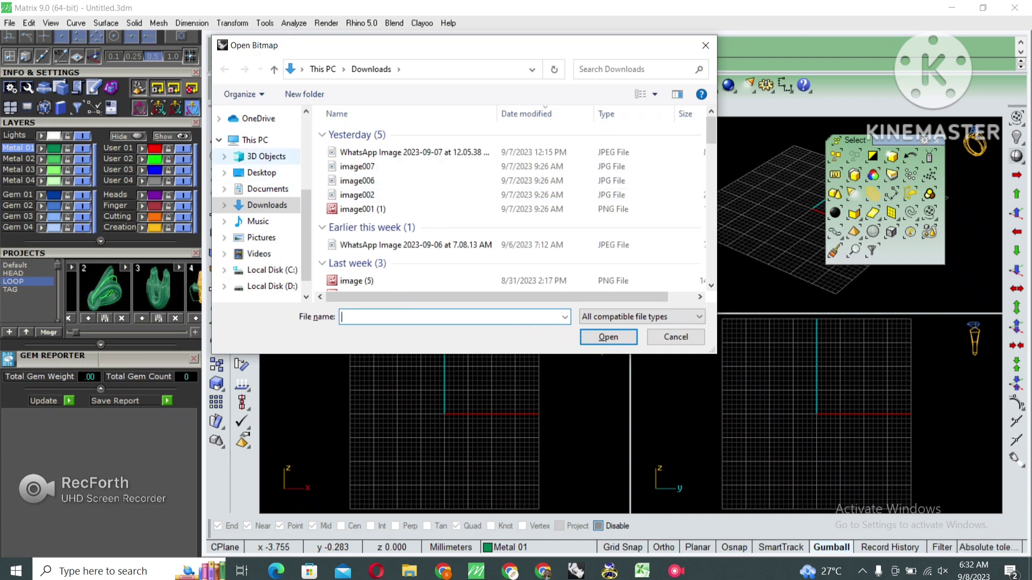
left_click(262, 172)
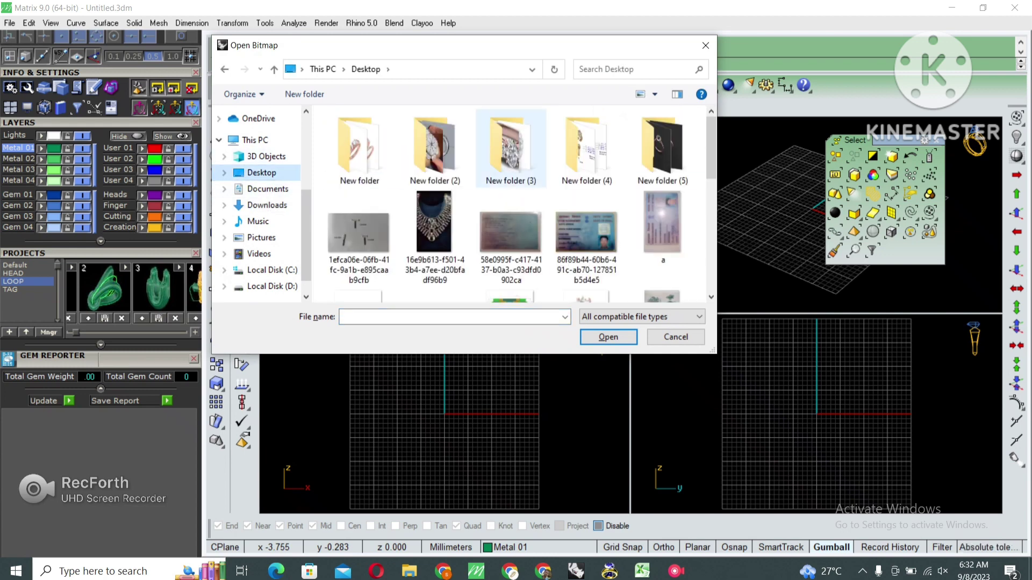
left_click(510, 148)
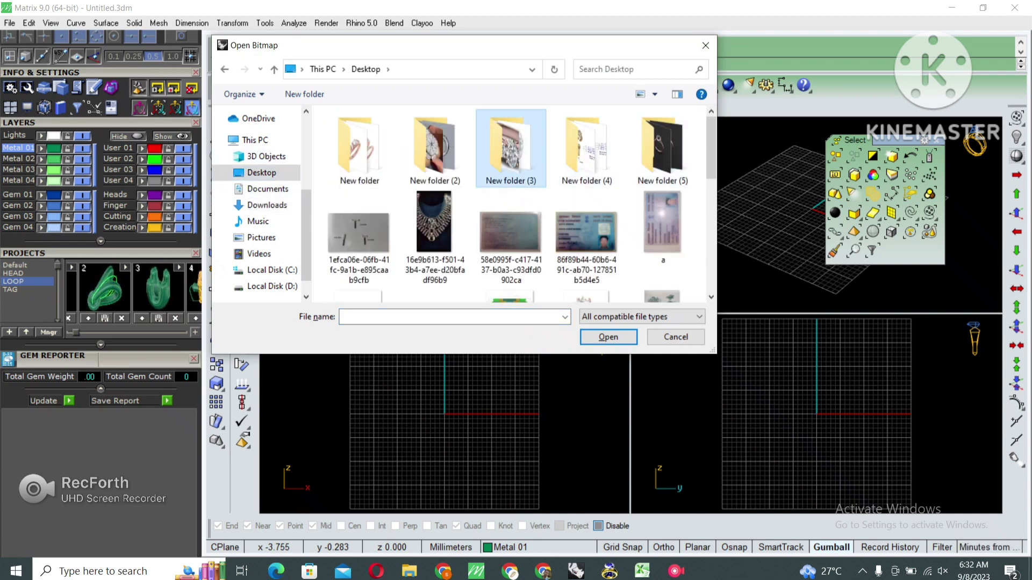
key("Return")
double_click(587, 156)
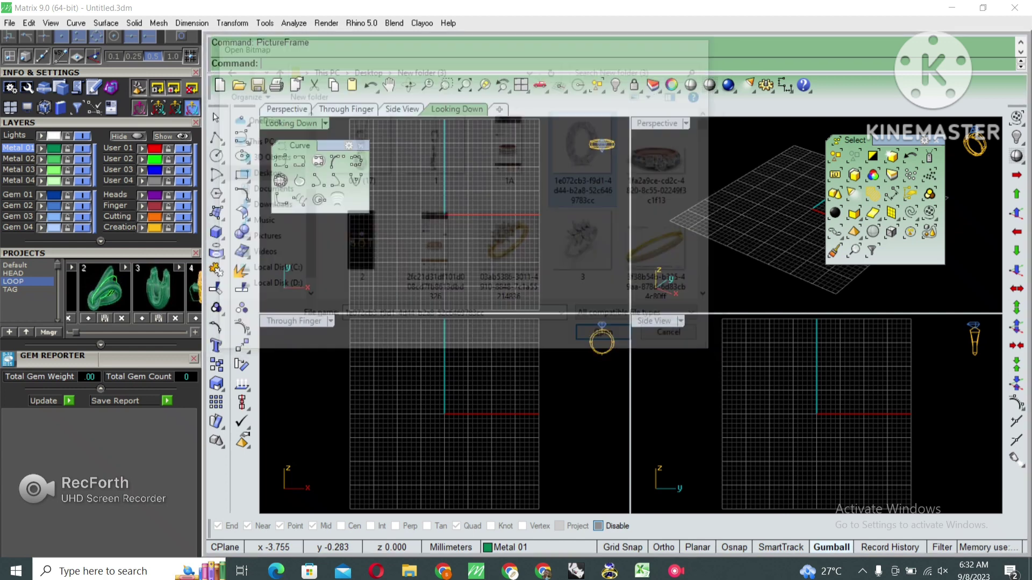
double_click(291, 123)
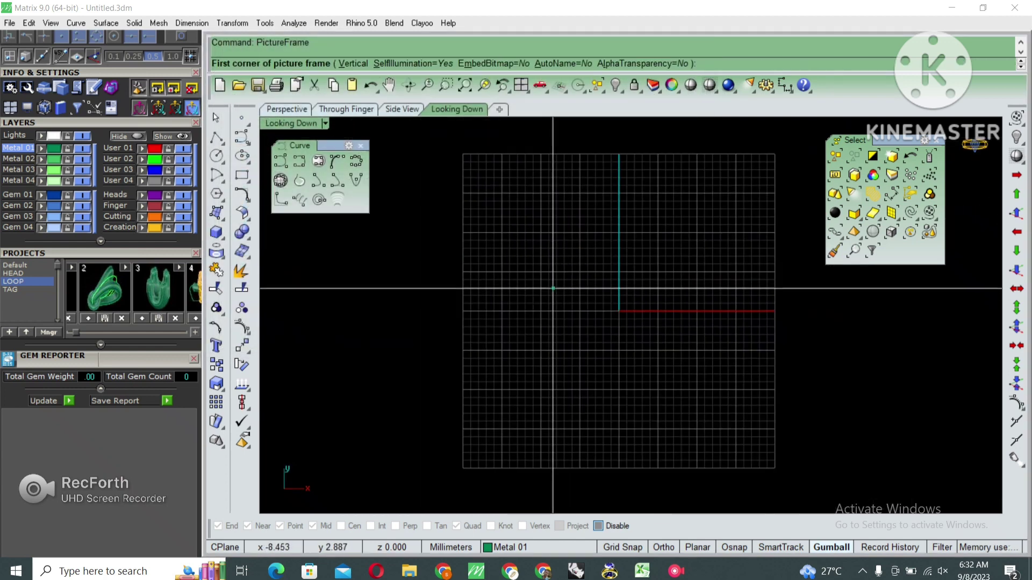
Step: Place the ring picture frame with two corners and move it down away from the origin
left_click(526, 263)
left_click(758, 263)
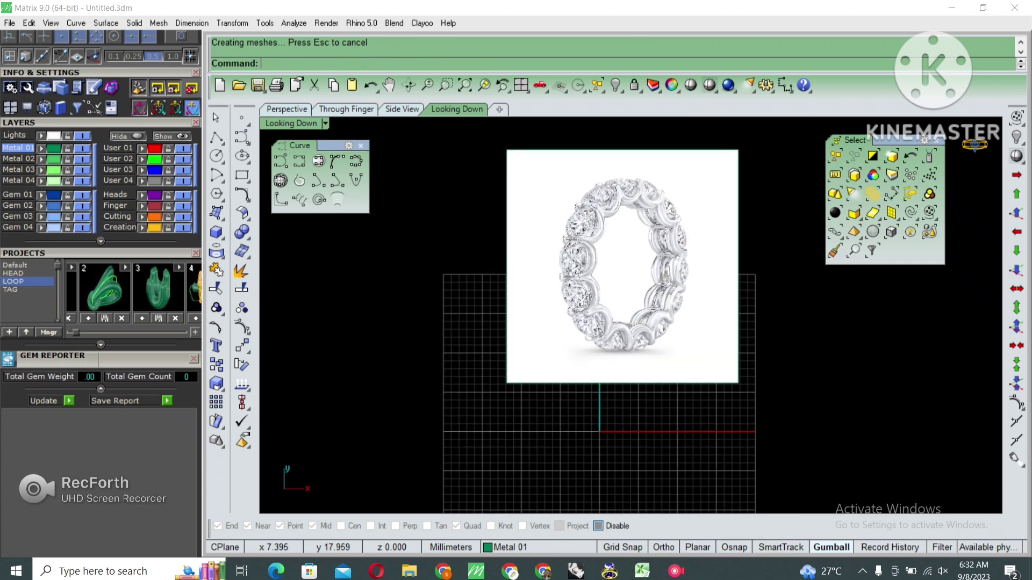
left_click(617, 243)
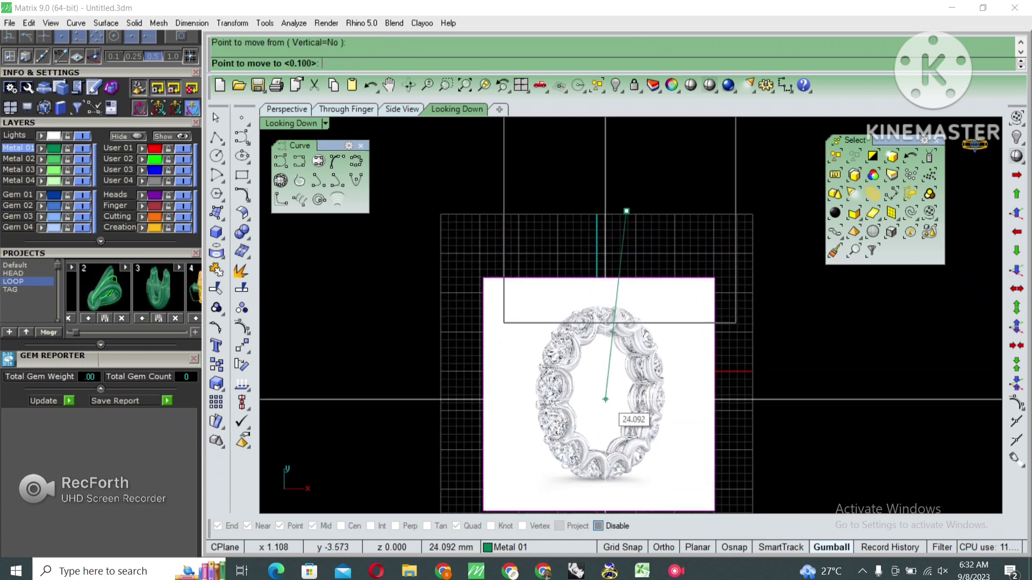
left_click(602, 376)
scroll(602, 322, "up", 3)
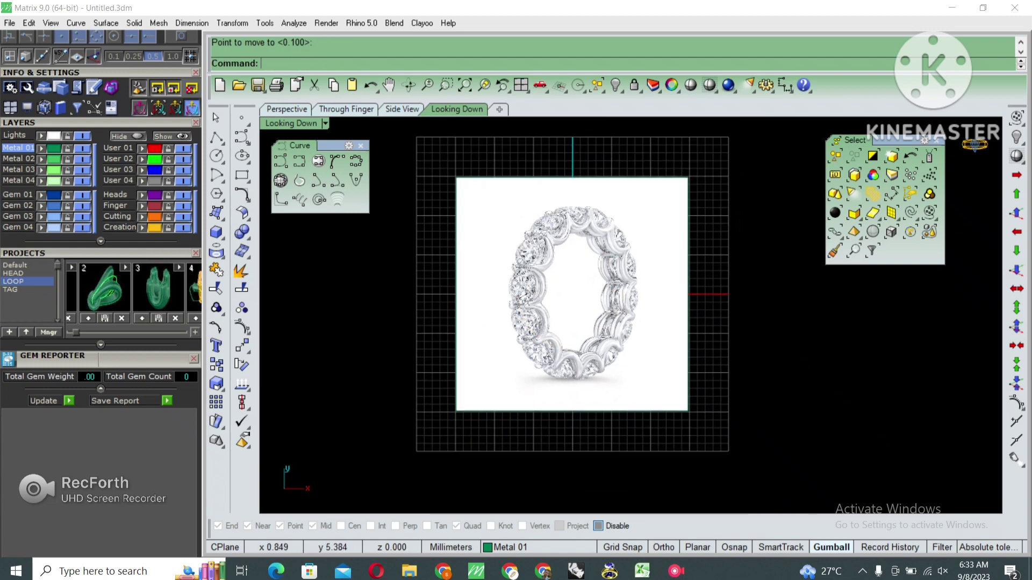
Step: Move the ring image straight to the right, then maximize the Through Finger view
left_click(601, 296)
scroll(579, 226, "up", 2)
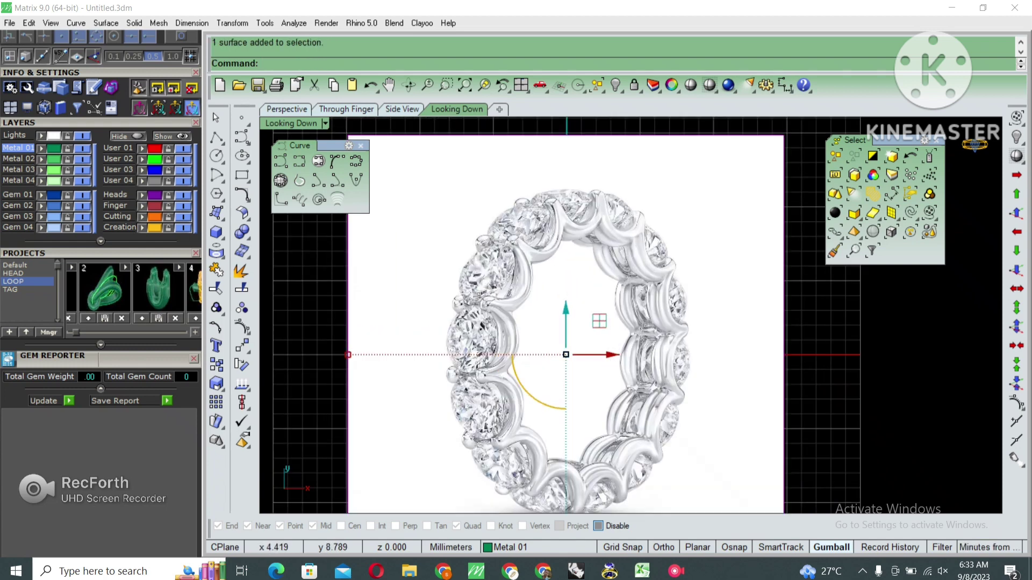
scroll(600, 320, "down", 1)
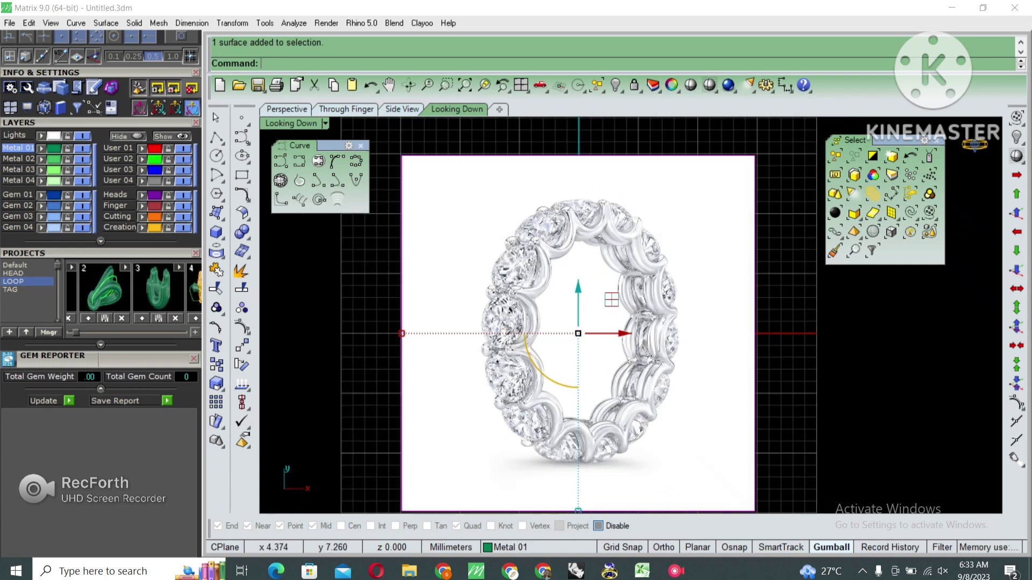
scroll(612, 300, "up", 2)
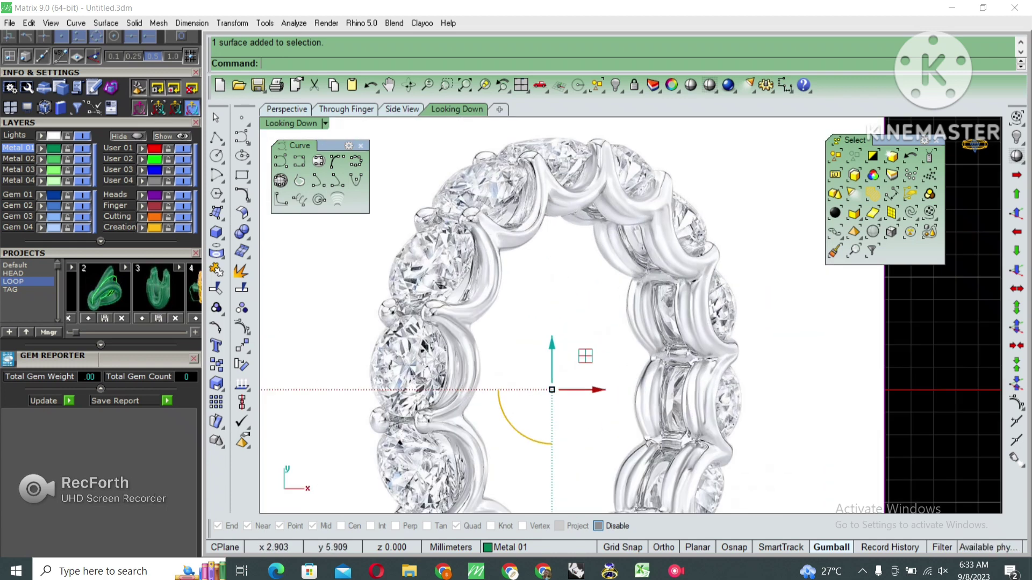
scroll(585, 356, "down", 3)
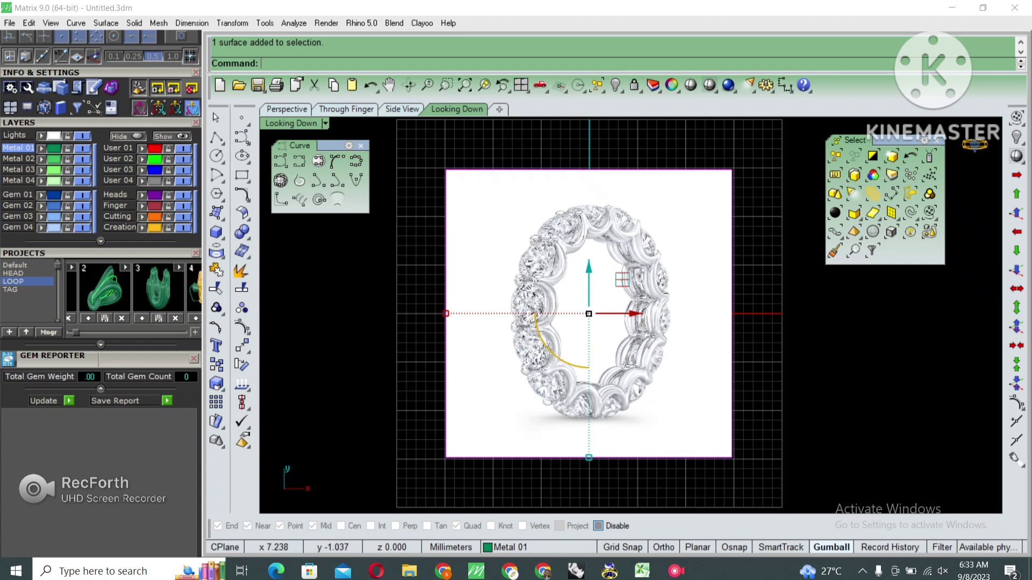
type("m")
key("Return")
left_click(592, 306)
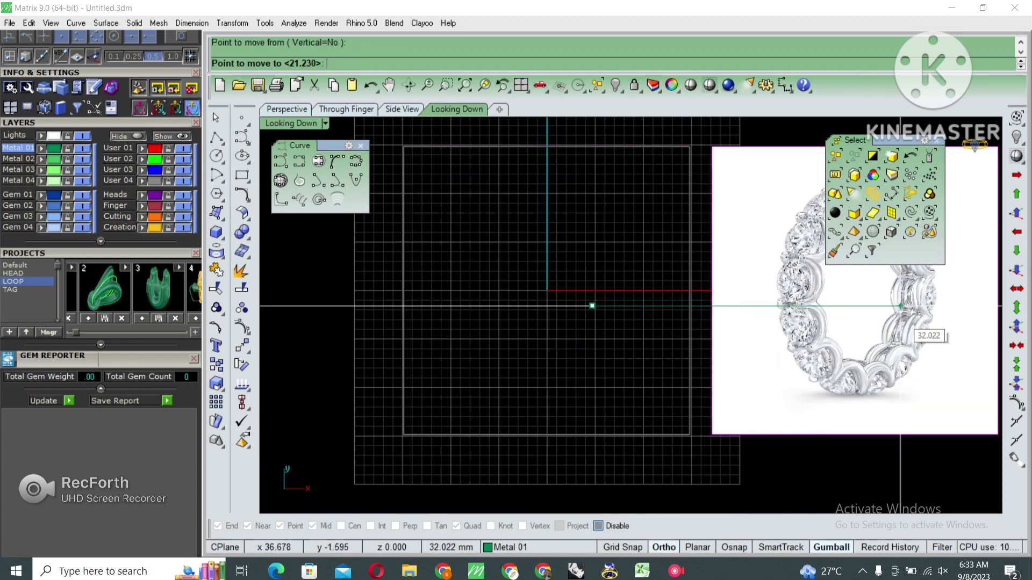
left_click(919, 306)
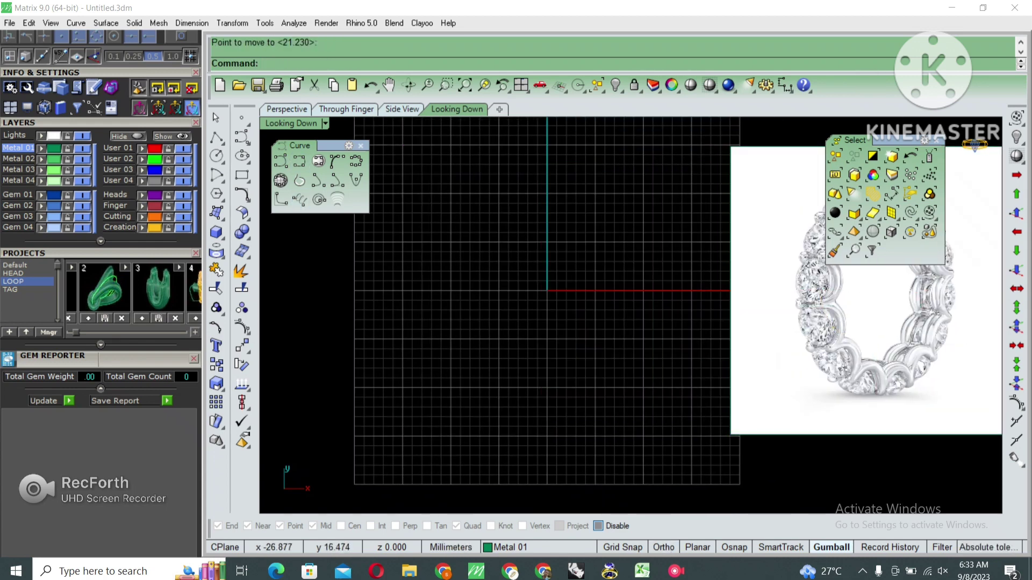
key("ctrl+m")
key("ctrl+m")
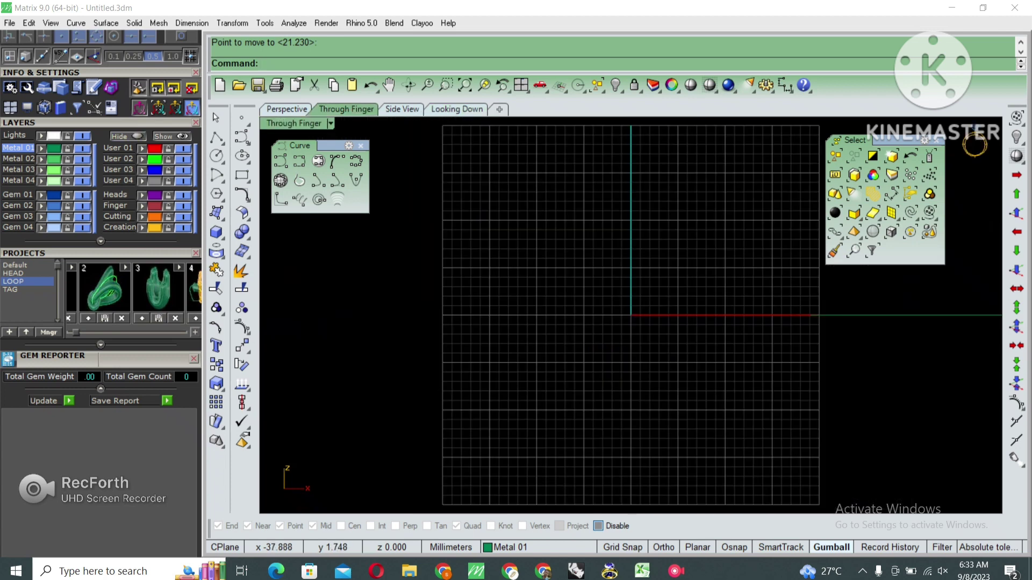
Step: Create a USA size 7 finger-size circle at the origin with the Outside Ring Rail tool
scroll(101, 269, "up", 3)
scroll(100, 268, "up", 3)
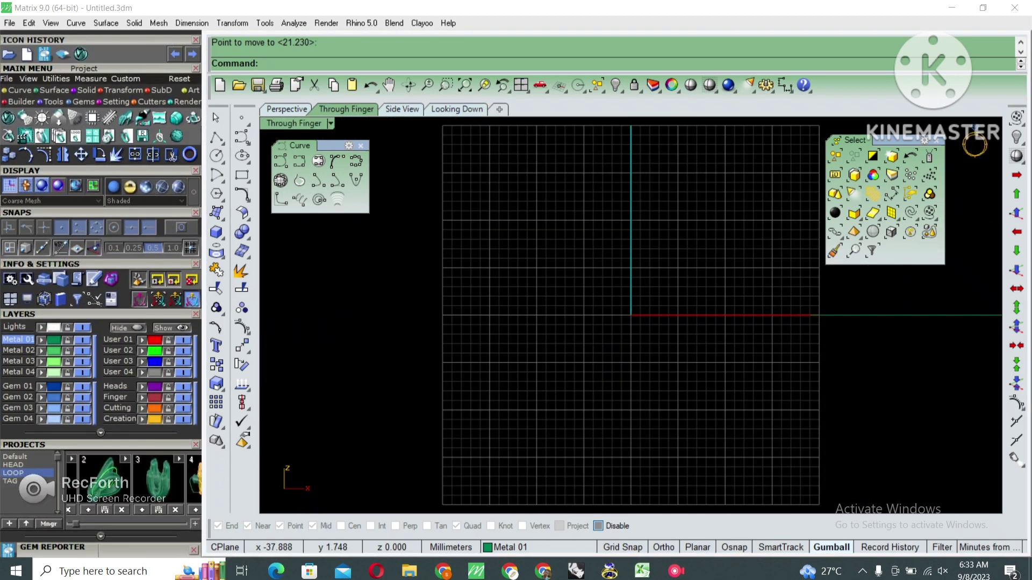
left_click(75, 117)
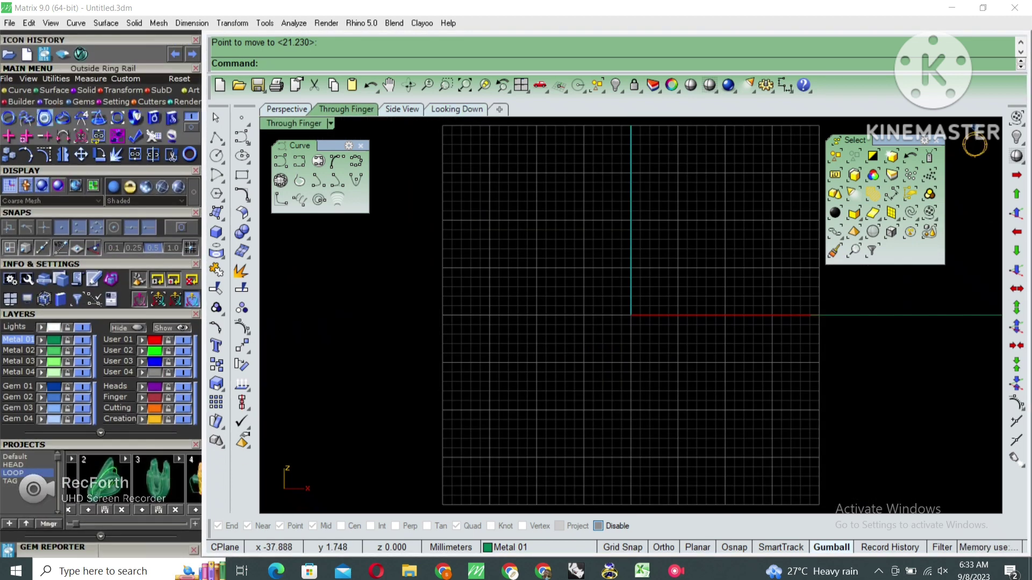
left_click(8, 117)
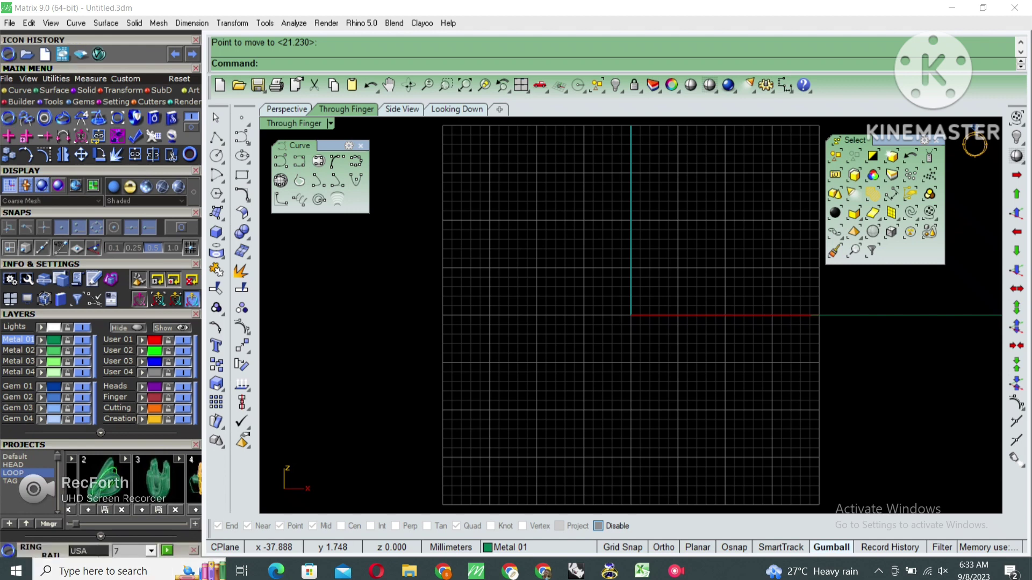
scroll(100, 269, "down", 4)
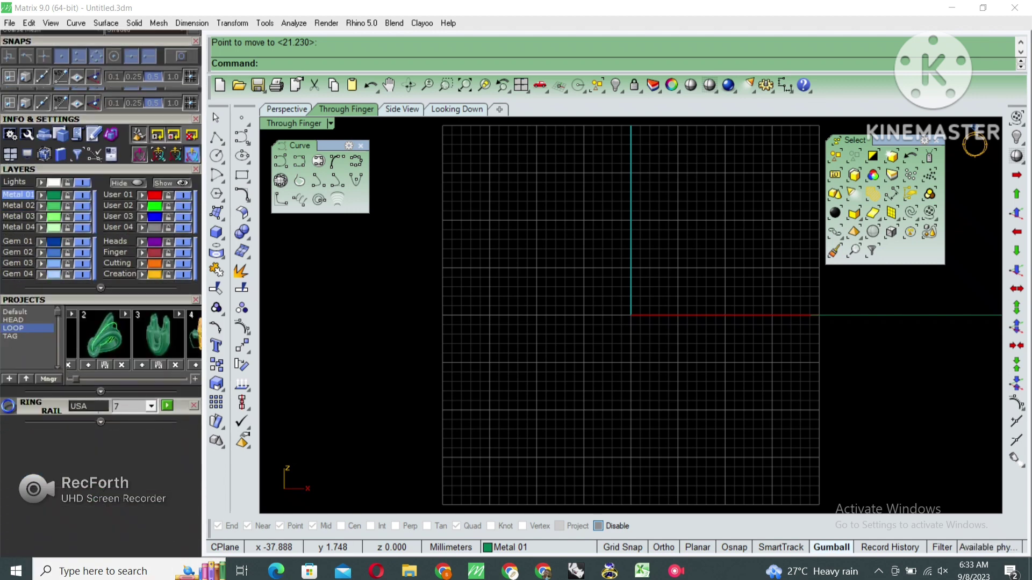
scroll(100, 269, "down", 1)
left_click(167, 367)
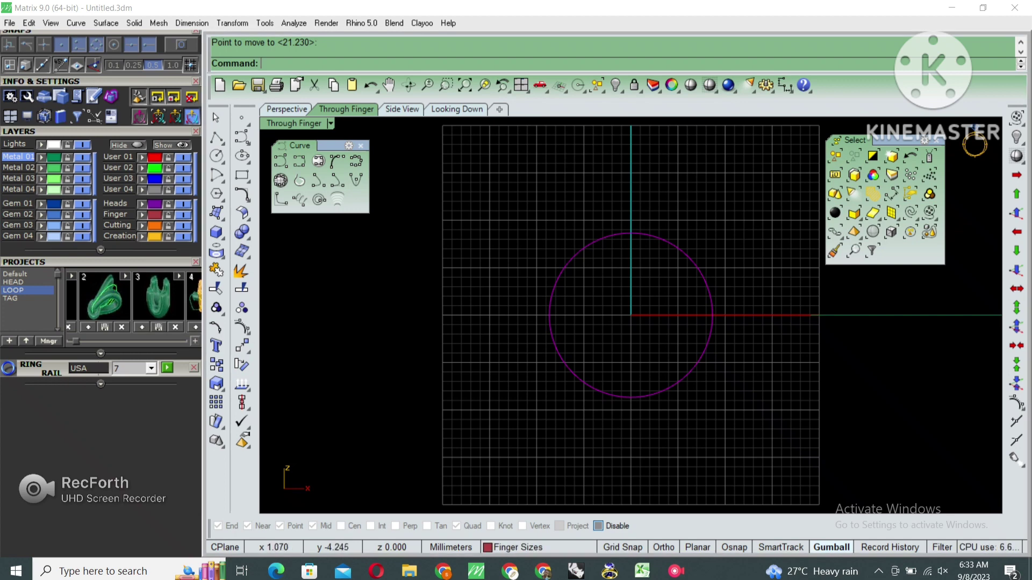
key("Escape")
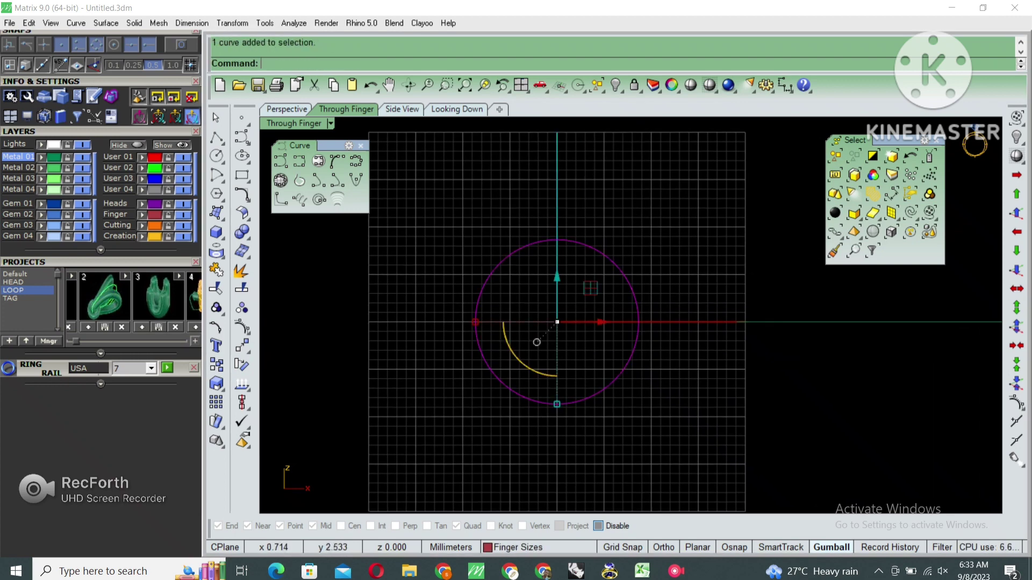
scroll(101, 269, "up", 1)
scroll(101, 268, "up", 2)
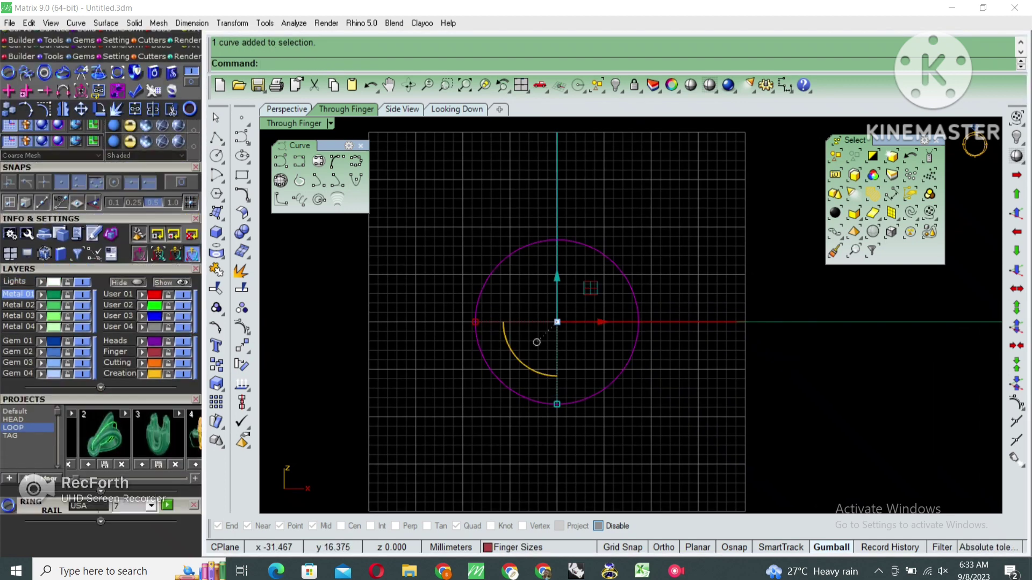
scroll(101, 269, "up", 2)
Step: Load an oval diamond from the Gem Loader and show all four views
left_click(84, 71)
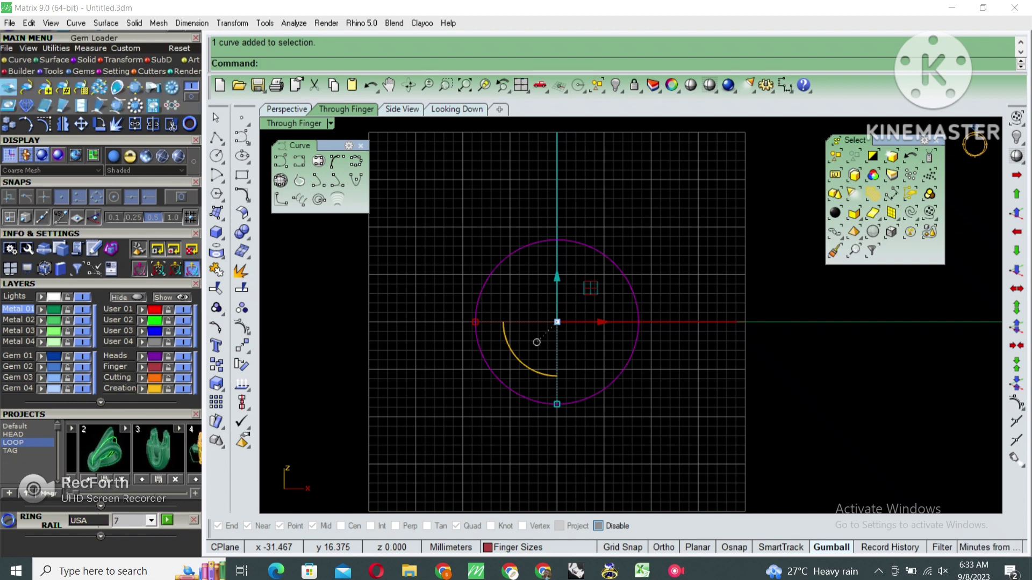
left_click(9, 86)
scroll(100, 269, "down", 5)
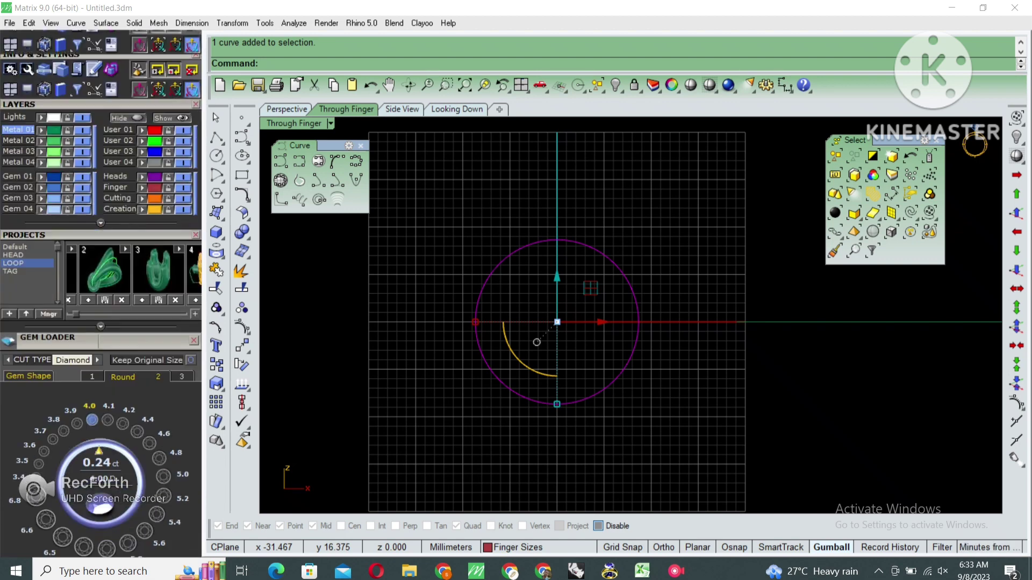
left_click(28, 300)
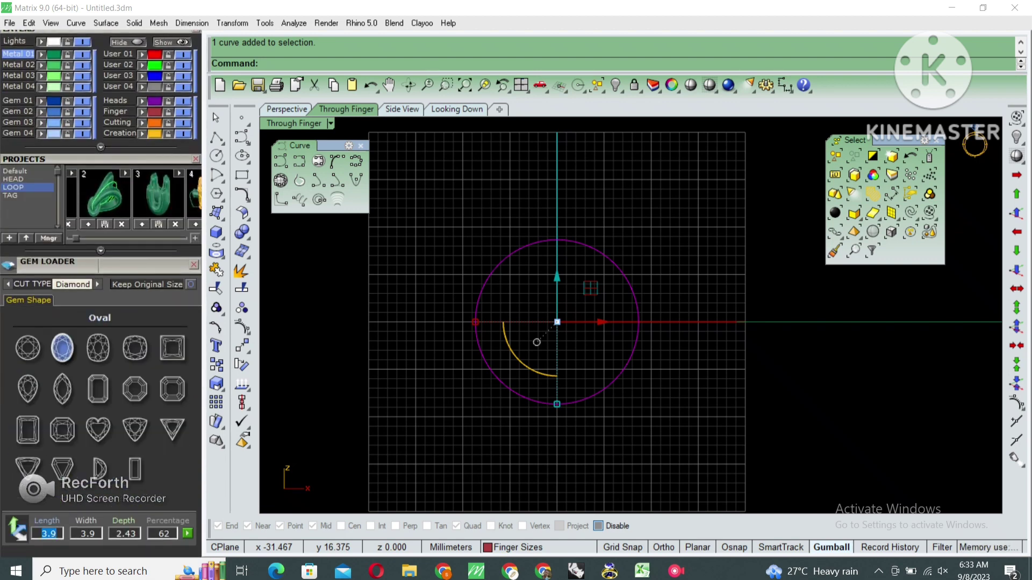
left_click(62, 347)
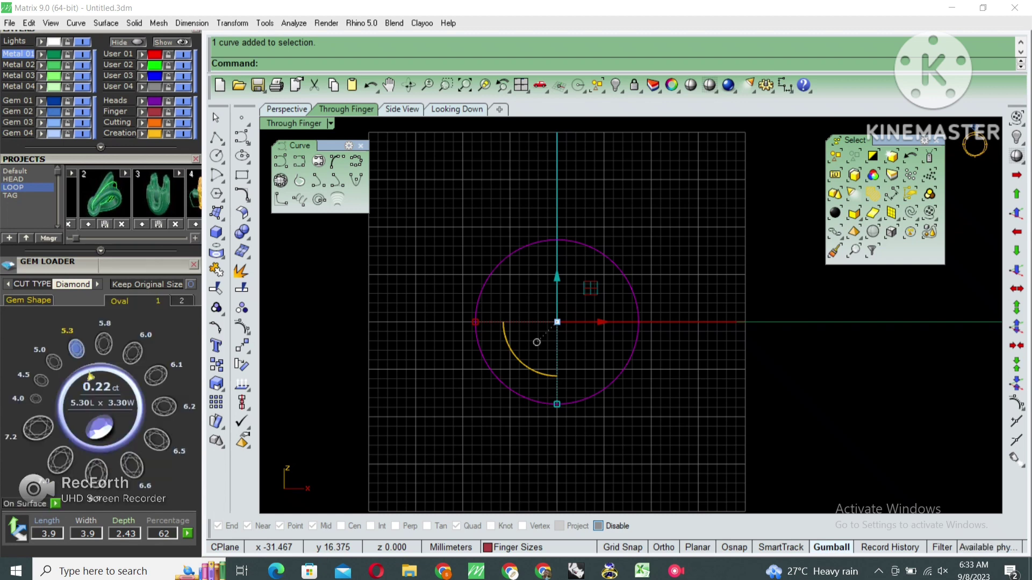
scroll(85, 380, "down", 1)
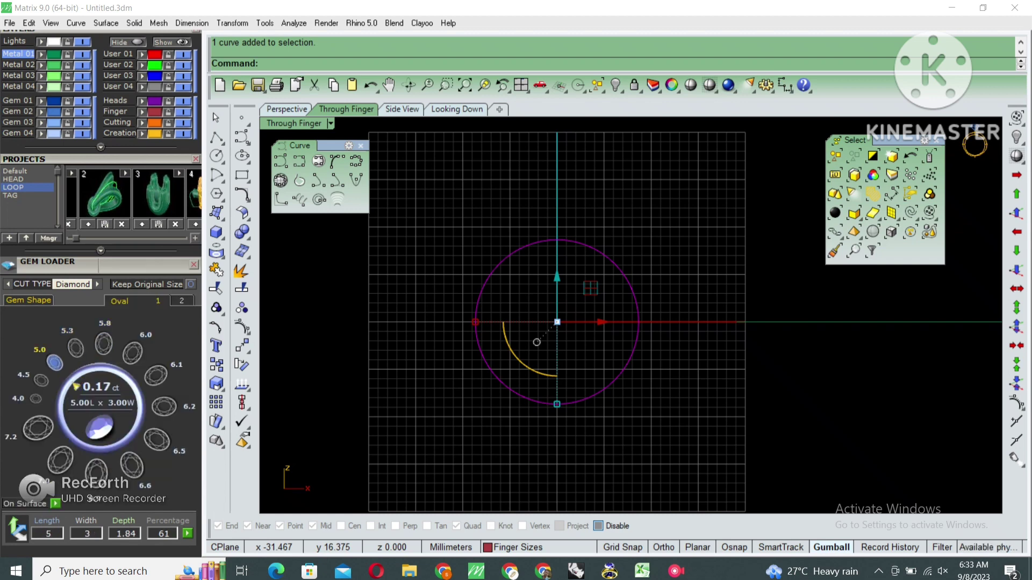
scroll(577, 322, "up", 3)
scroll(577, 322, "up", 1)
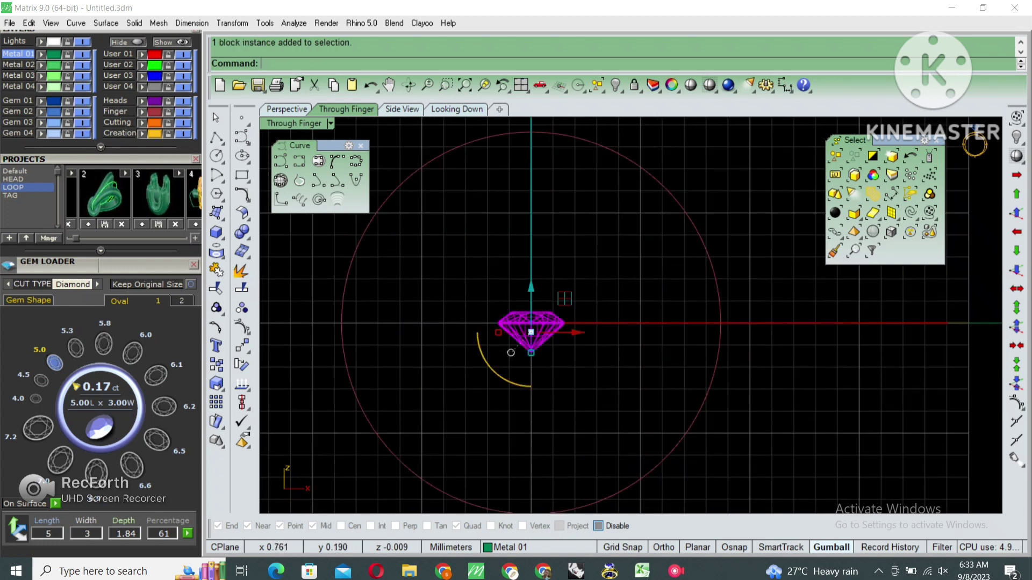
key("ctrl+F5")
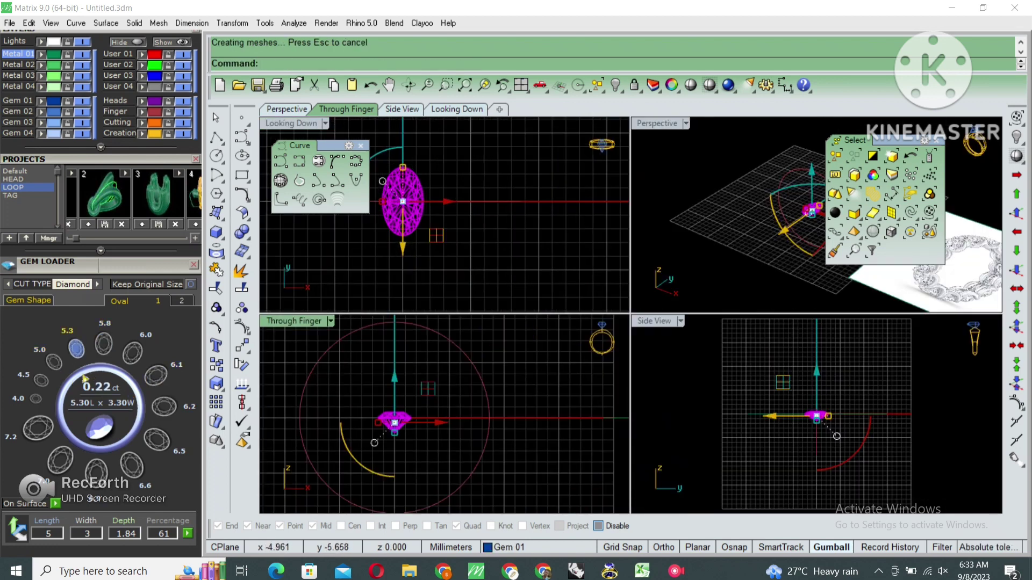
Step: Size the oval gem to 6.10 × 4.10 mm (0.39 ct), lift it onto the circle, and select the circle
left_click_drag(79, 383, 125, 388)
key("ctrl+F2")
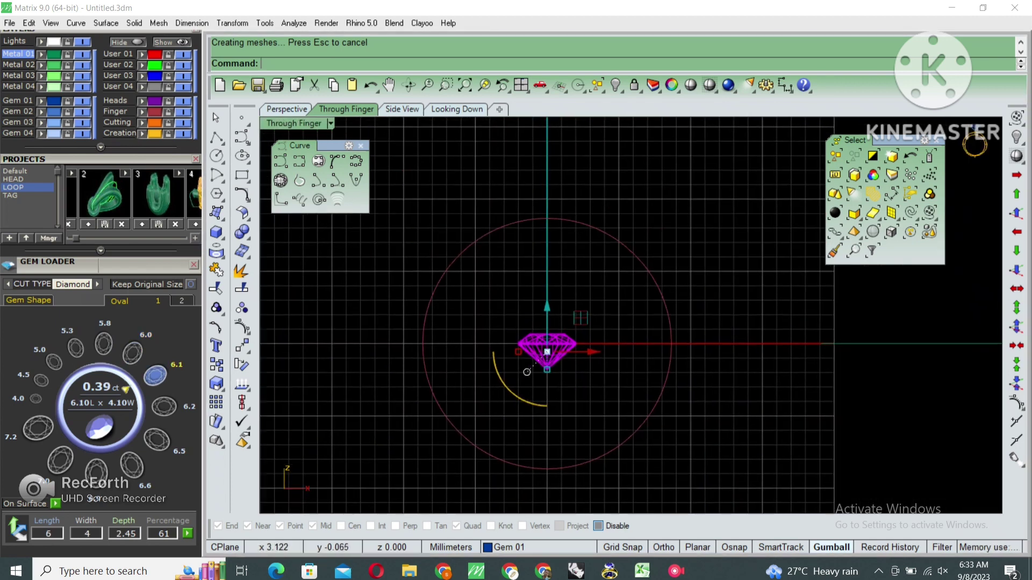
left_click(538, 350)
left_click_drag(547, 308, 547, 158)
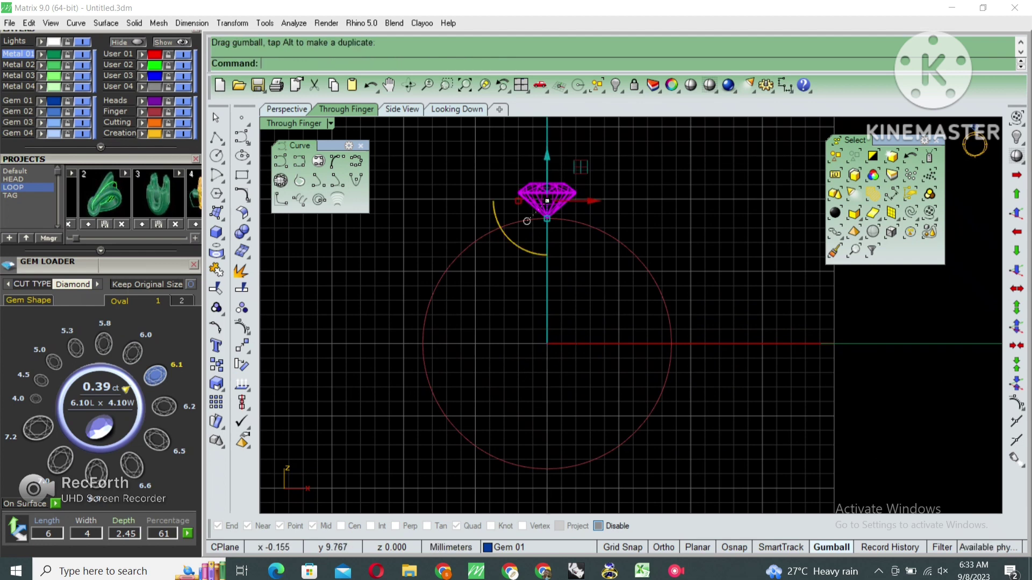
scroll(527, 221, "up", 2)
left_click(532, 238)
scroll(560, 453, "up", 2)
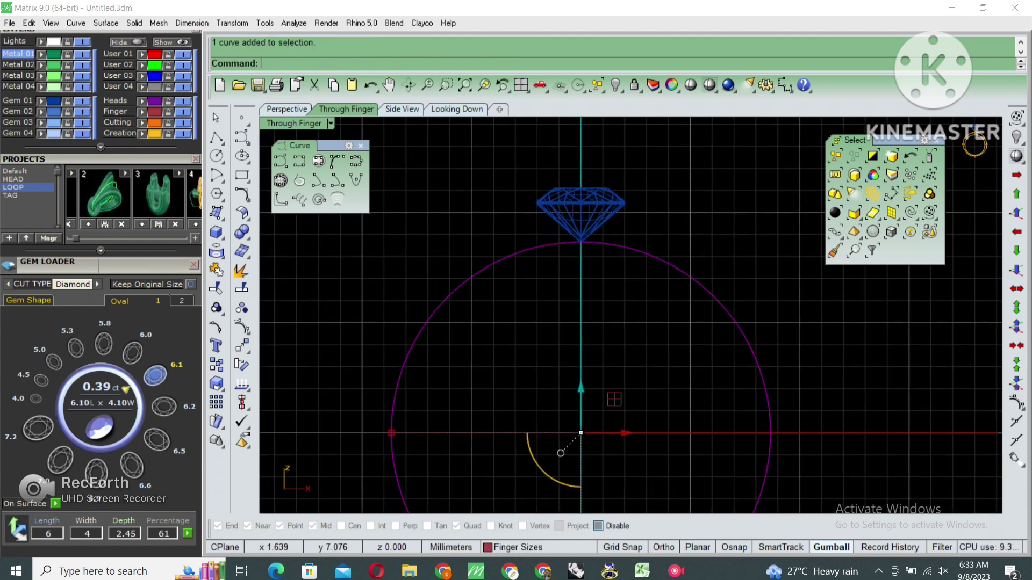
Step: Offset the finger-size circle outward by 0.6 mm
type("offset")
key("Return")
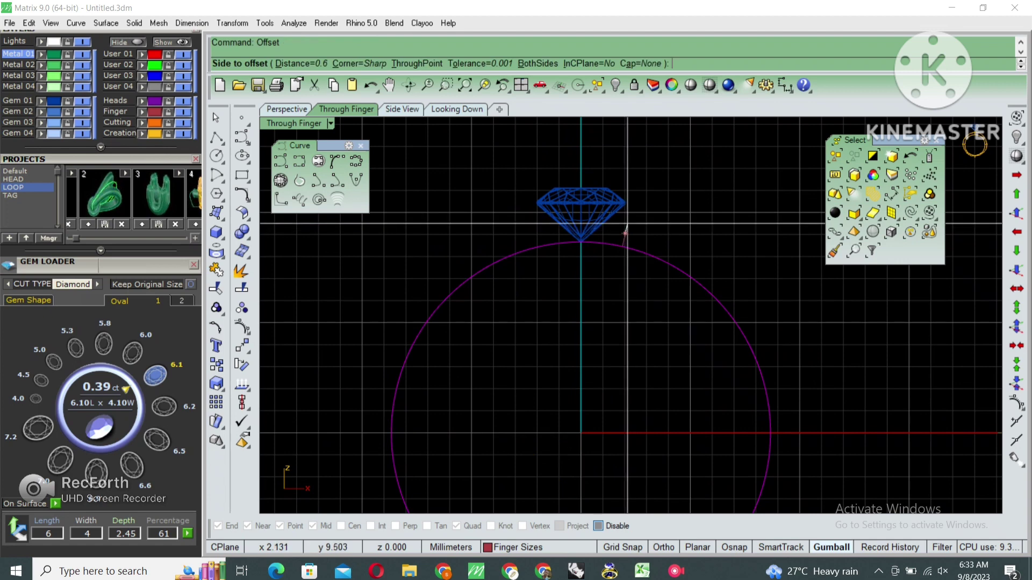
type(".6")
key("Return")
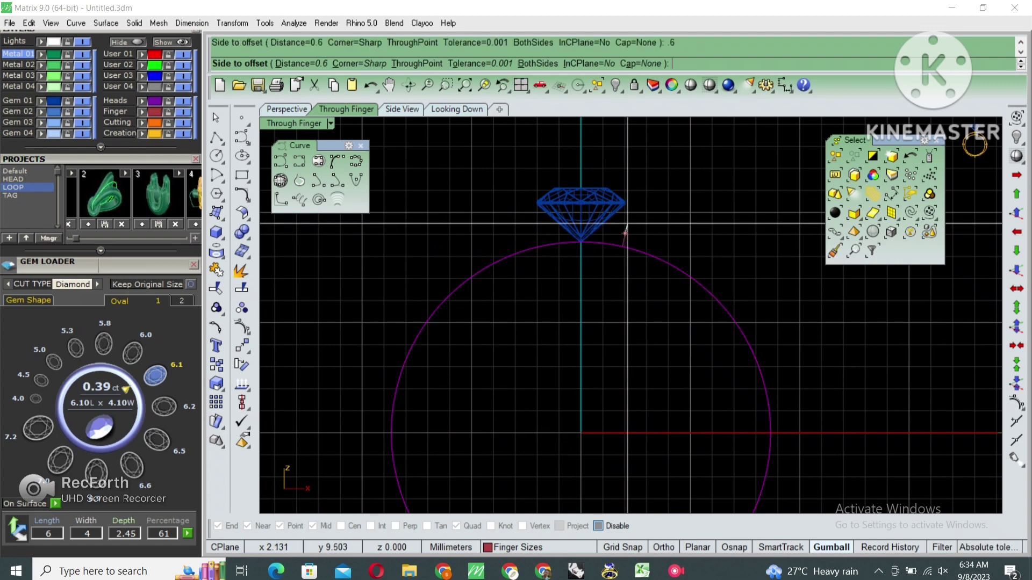
left_click(625, 233)
Step: Raise the diamond slightly so it rests above the new circle
left_click(580, 204)
scroll(540, 220, "up", 3)
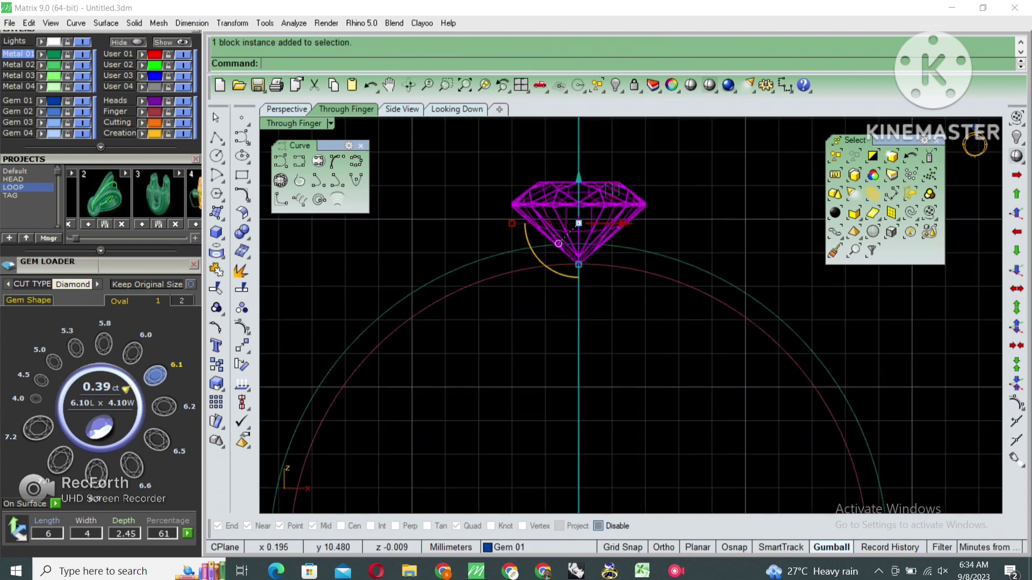
left_click_drag(570, 218, 570, 197)
scroll(559, 237, "down", 3)
left_click(552, 244)
scroll(552, 244, "down", 1)
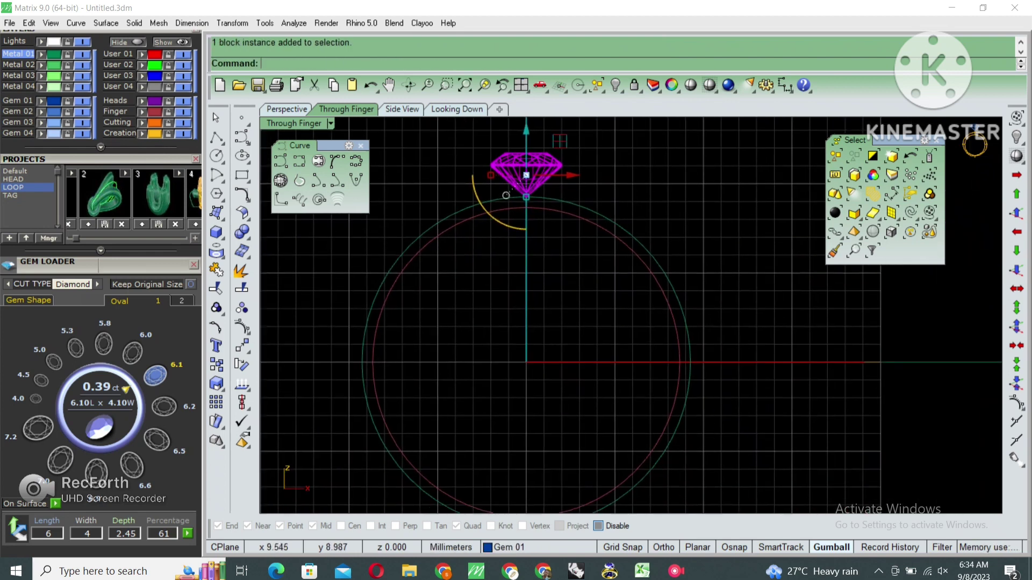
Step: Try a polar array of the gem about the origin, cancelling the 20-copy preview
type("ArrayPolar")
key("Return")
type("0")
key("Return")
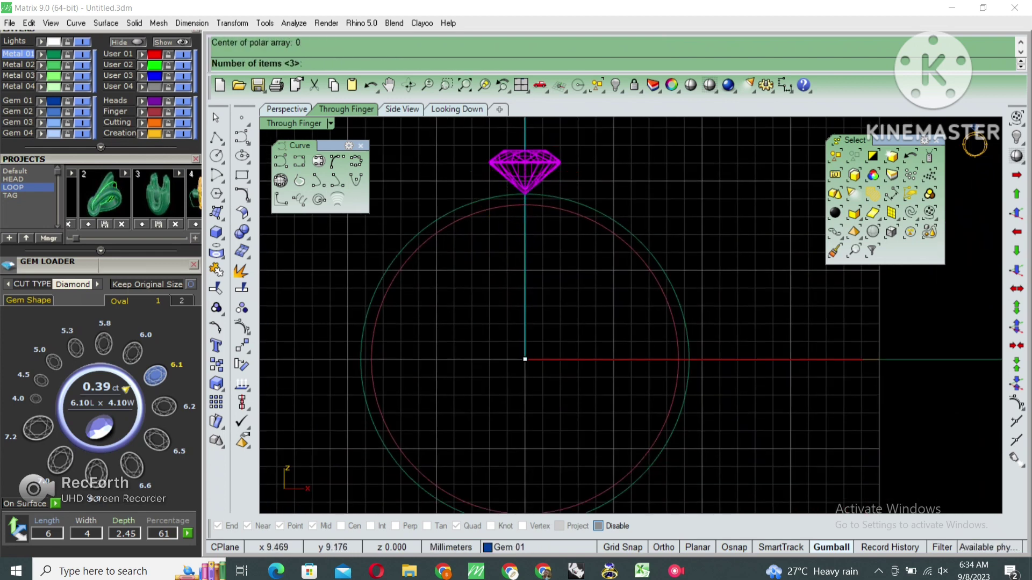
type("0")
key("Return")
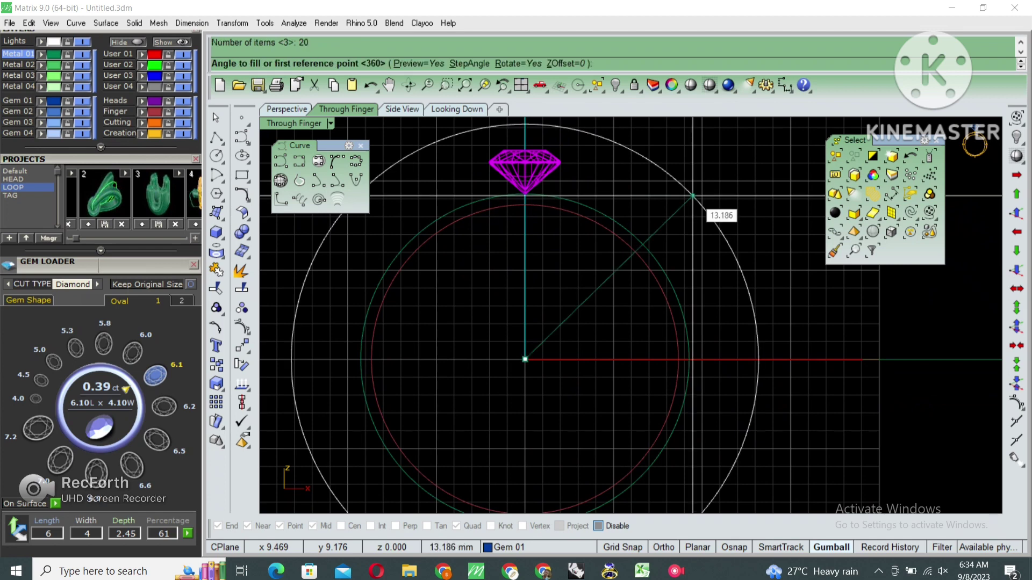
key("Return")
Step: Polar-array the gem about the origin into 17 copies over 360°
key("Escape")
key("Return")
type("0")
key("Return")
type("17")
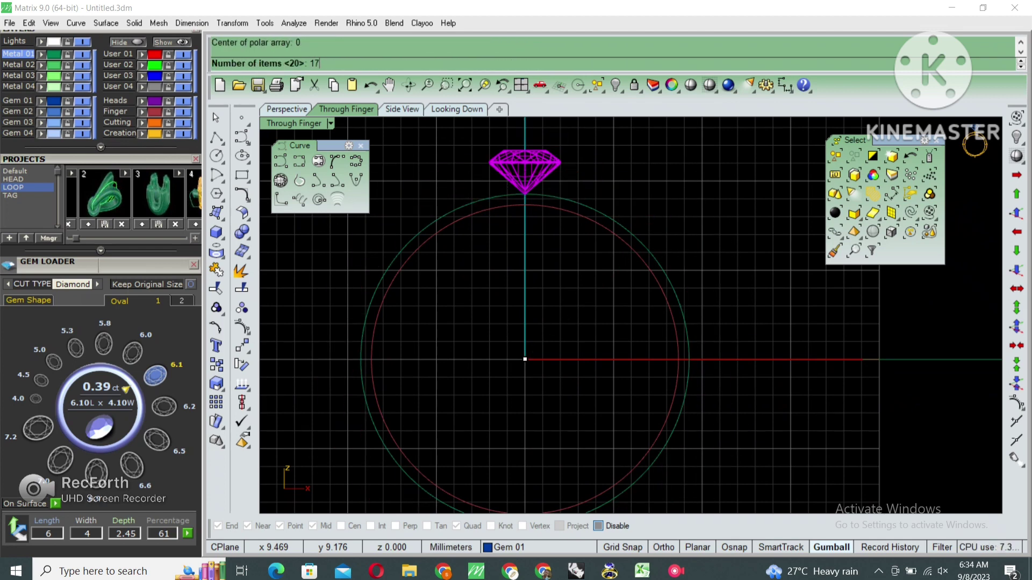
key("Return")
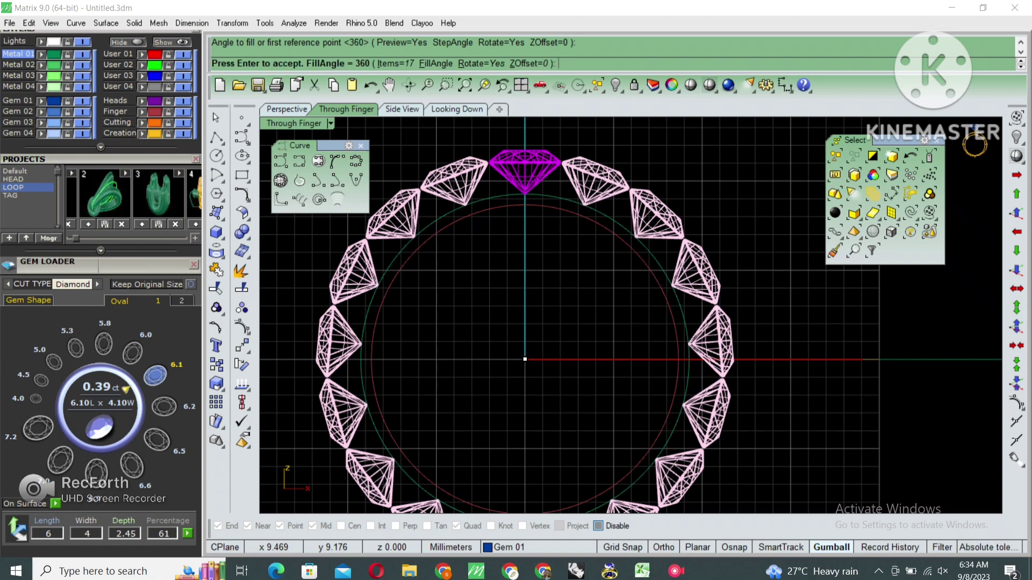
key("Return")
scroll(627, 226, "up", 5)
Step: Measure the gap between neighbouring gems with DimAligned, then undo the 17-gem array
type("DimAligned")
key("Return")
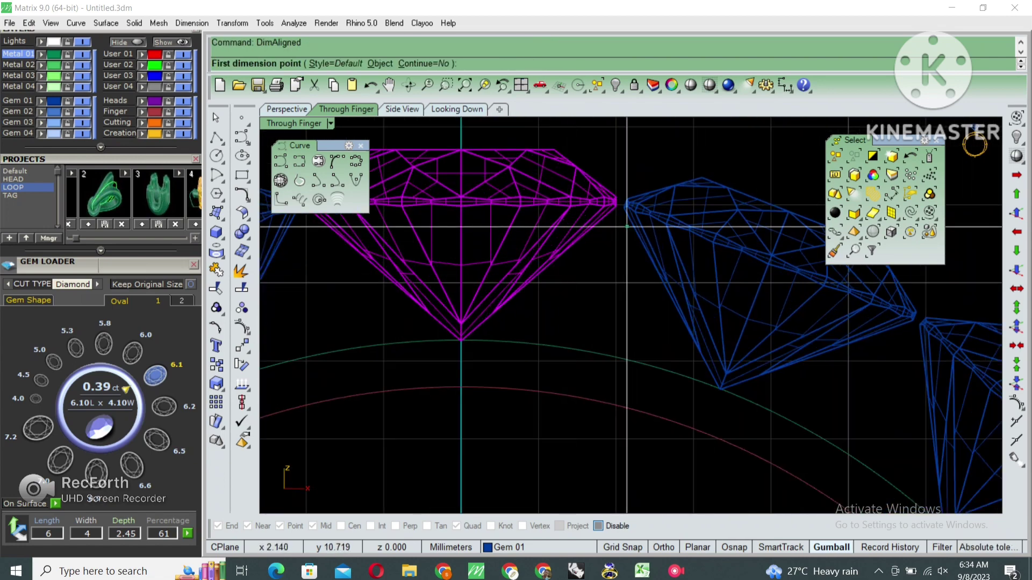
scroll(626, 226, "up", 2)
left_click(609, 201)
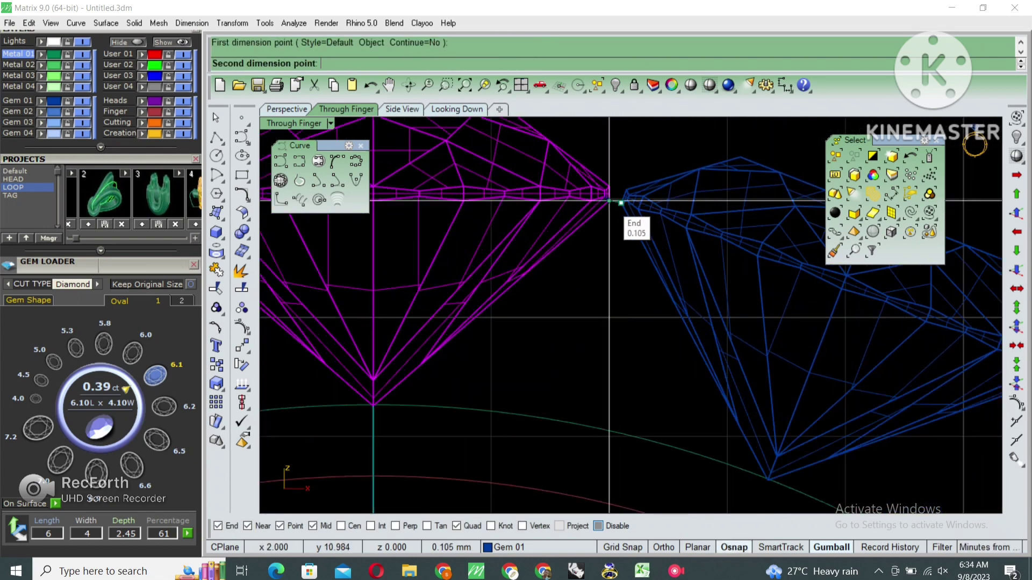
left_click(620, 203)
scroll(621, 204, "down", 3)
scroll(621, 204, "down", 2)
key("Escape")
key("ctrl+z")
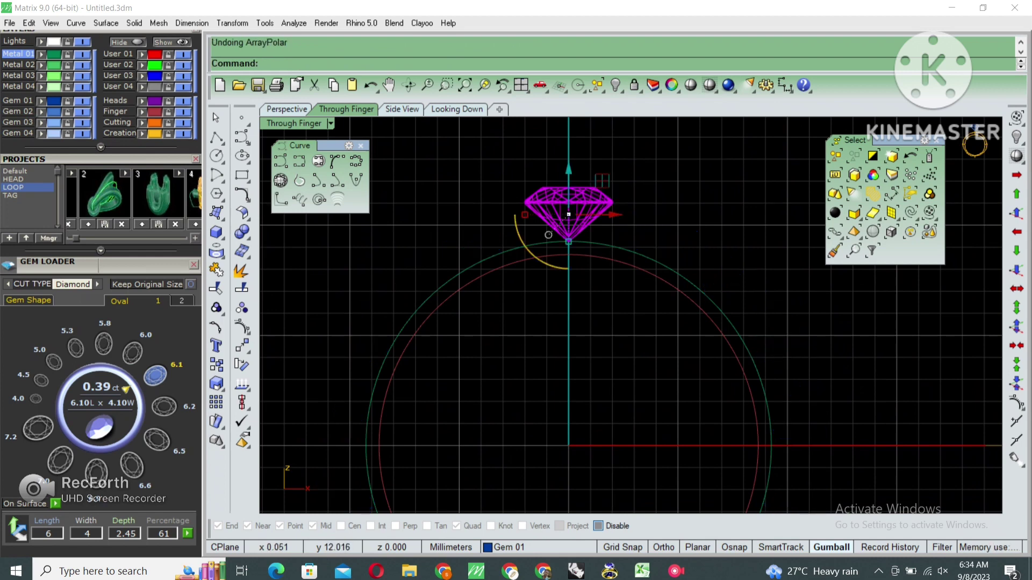
Step: Raise the gem by 0.3 mm and repeat the 17-gem polar array
left_click(568, 215)
type("0.3")
key("Return")
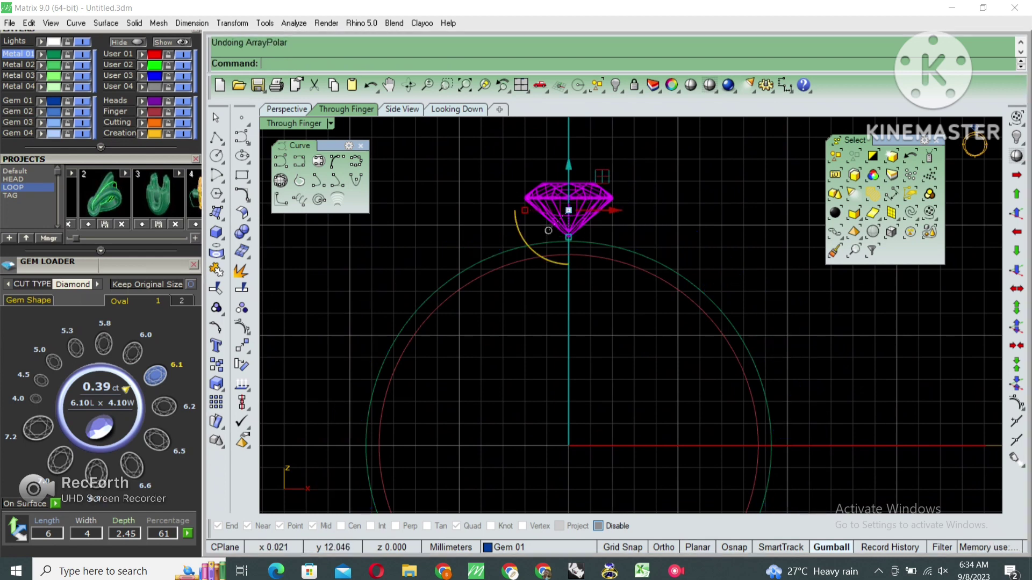
scroll(548, 231, "down", 1)
key("Return")
left_click(571, 395)
key("Return")
key("Return")
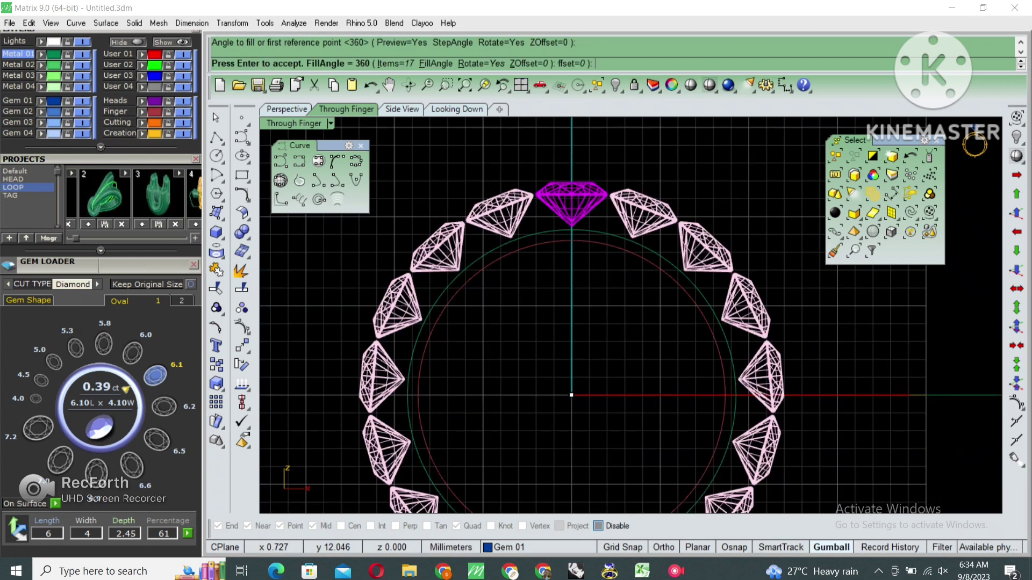
key("Return")
Step: Measure the gem gap again, then undo the array to keep a single gem
type("a")
scroll(520, 234, "up", 2)
key("Return")
scroll(613, 210, "up", 4)
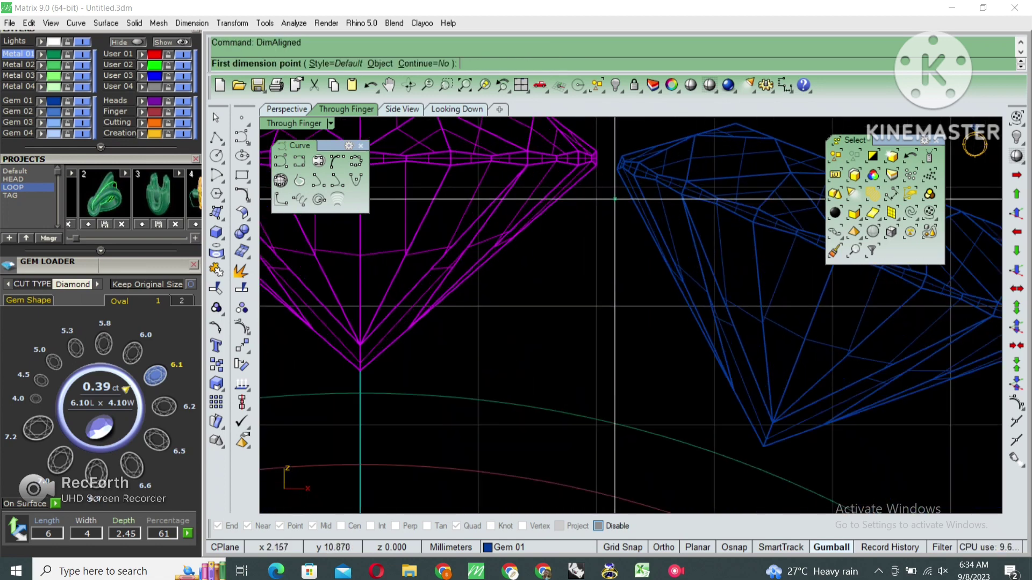
left_click(617, 169)
left_click(617, 168)
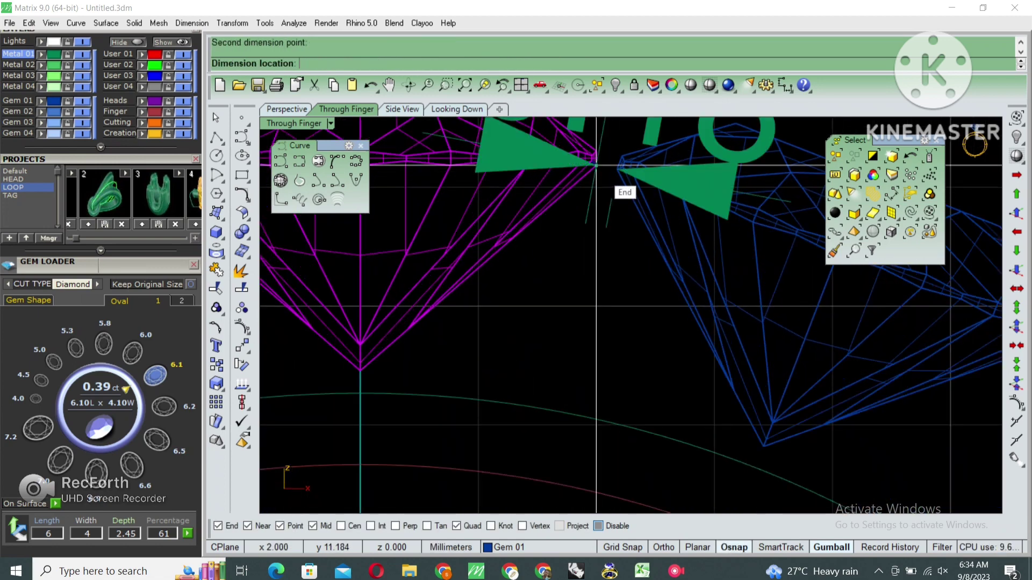
scroll(617, 168, "down", 4)
key("Escape")
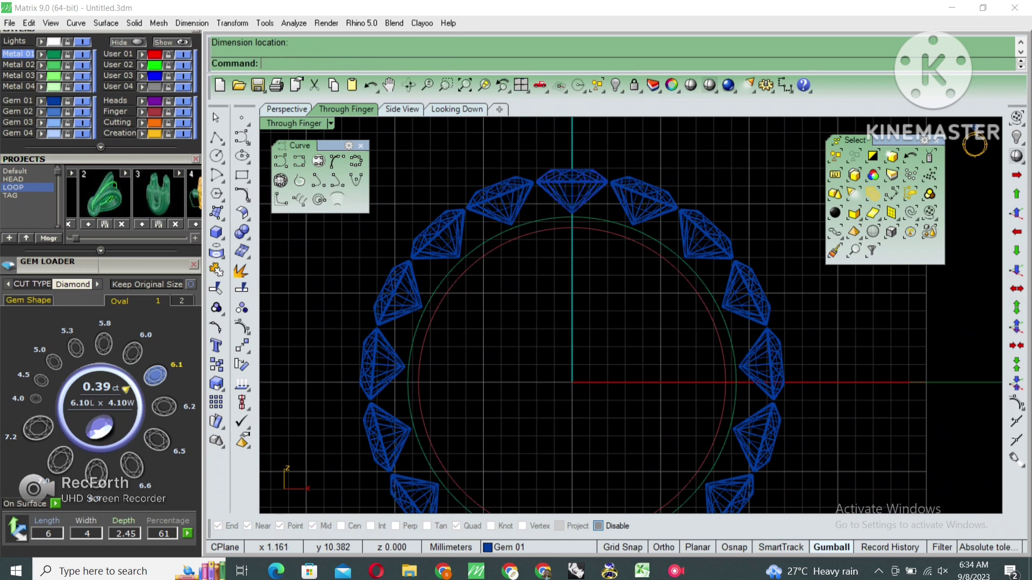
scroll(551, 213, "down", 2)
right_click_drag(552, 212, 529, 206)
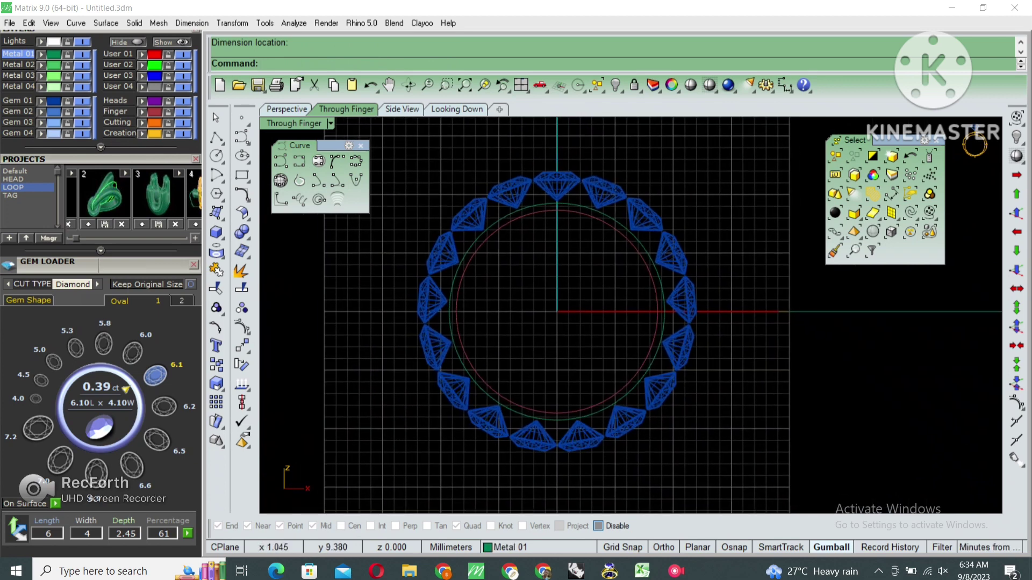
key("ctrl+z")
Step: Draw a guide line from the origin to the gem's bottom on User Layer 02 and hide the grid
left_click(216, 138)
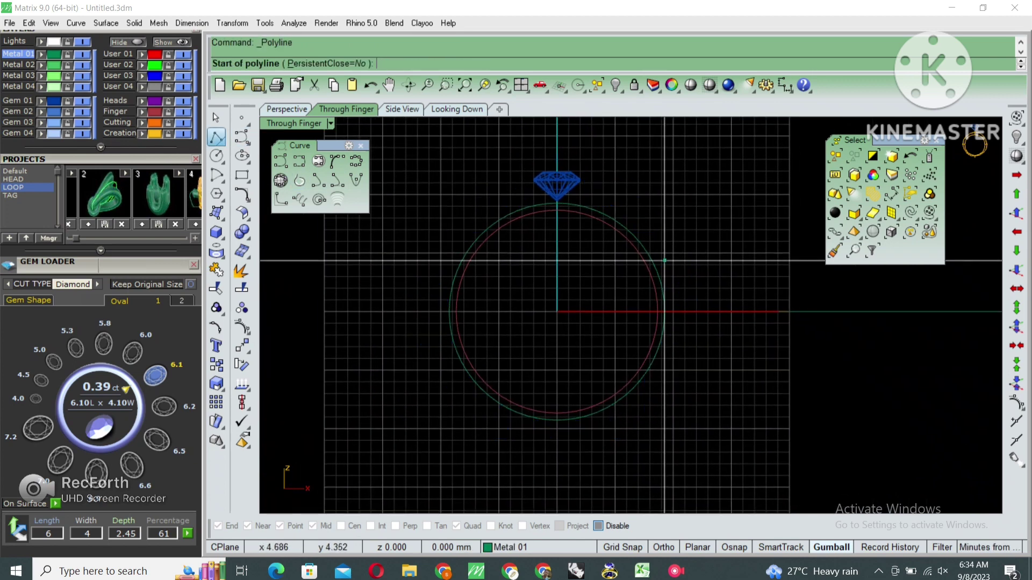
type("0")
key("Return")
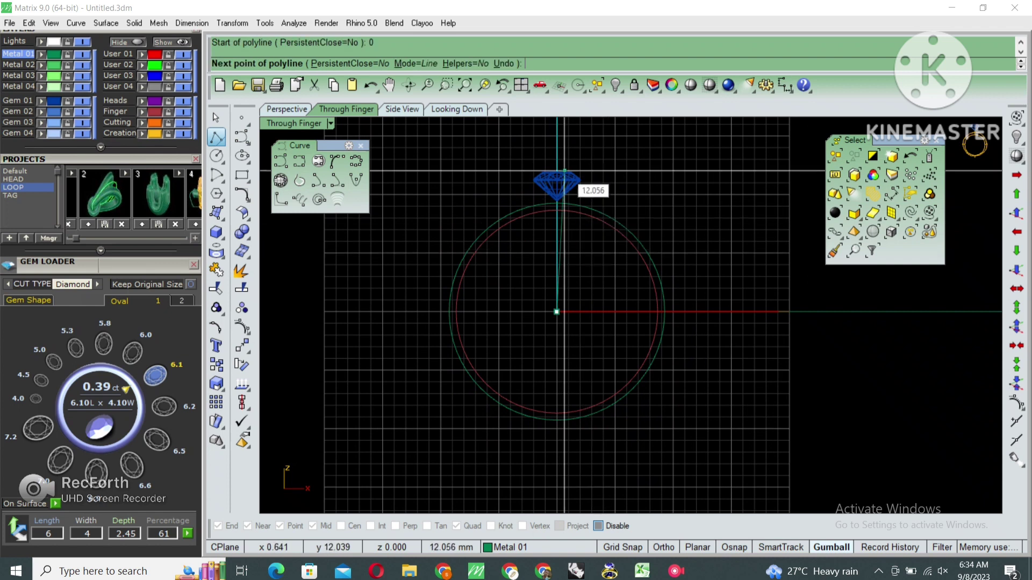
left_click(557, 198)
key("Return")
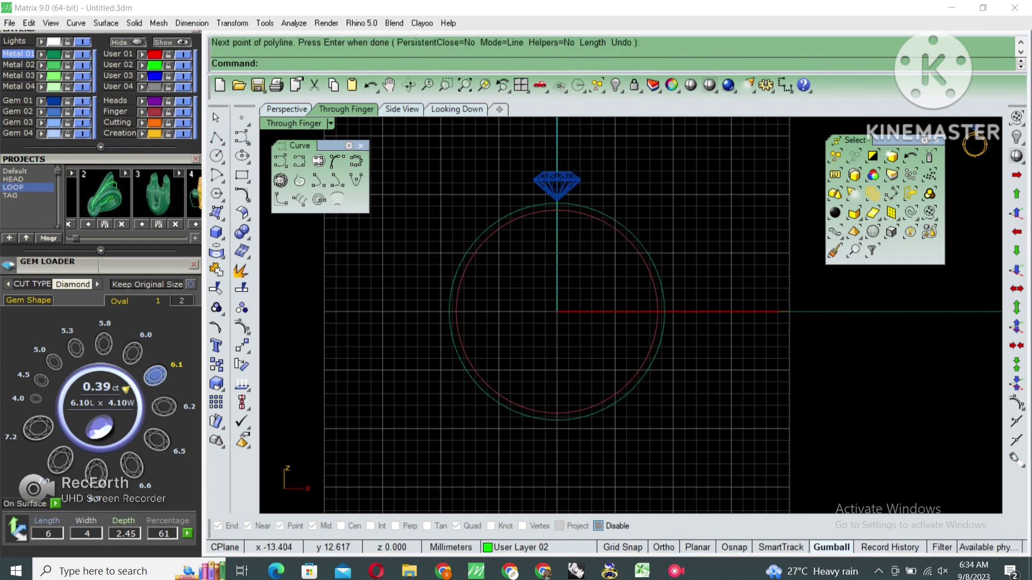
left_click(119, 65)
left_click(535, 285)
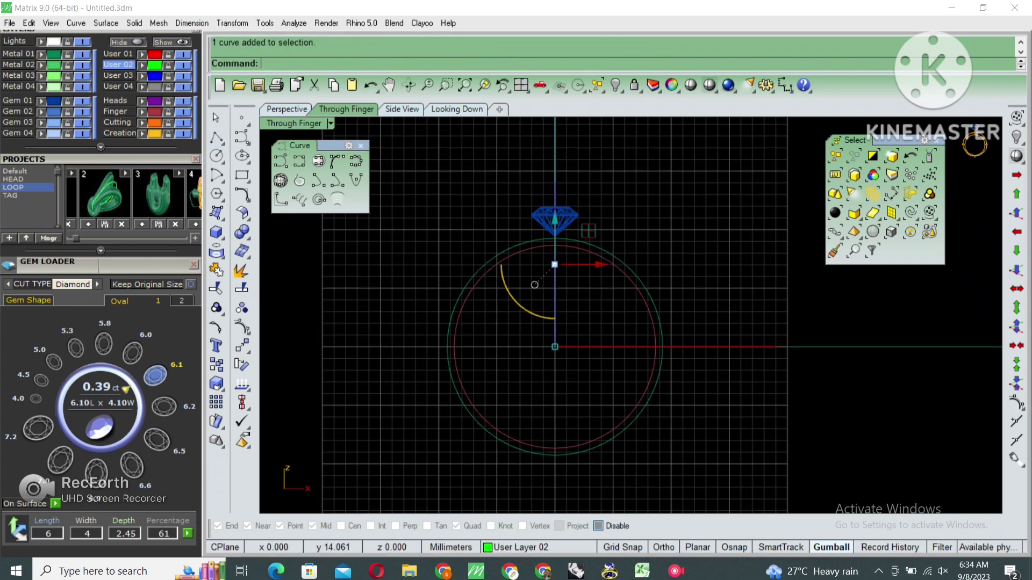
right_click_drag(535, 285, 555, 267)
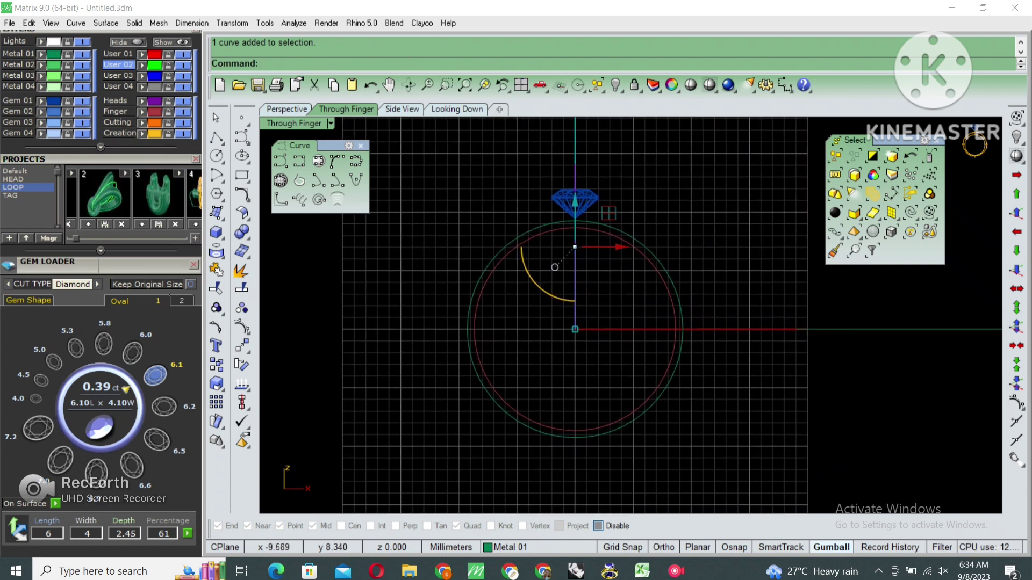
key("F7")
type("r")
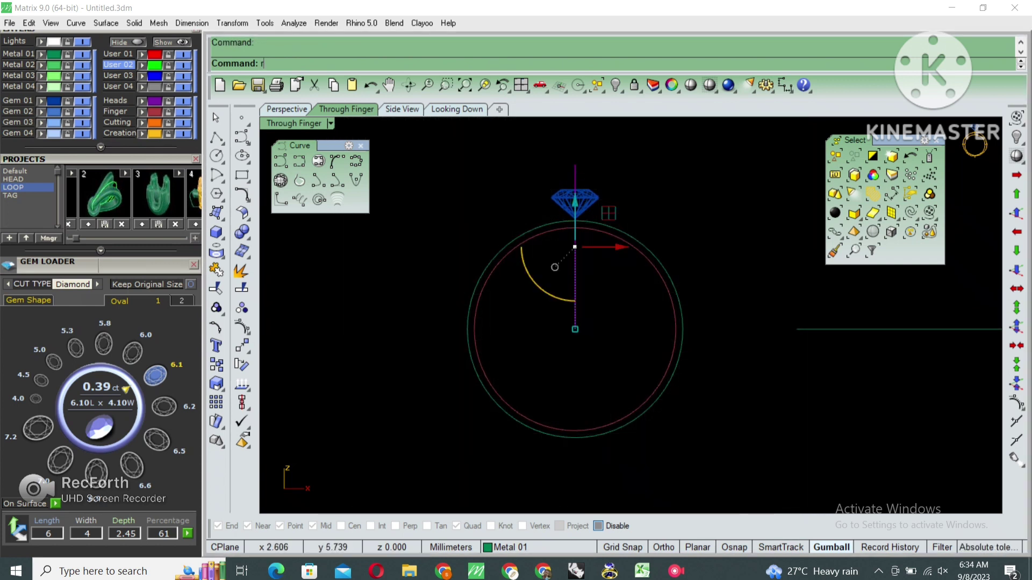
Step: Rotate the gem and guide line about the origin by 360/34 degrees
type("otate")
key("Return")
type("0")
key("Return")
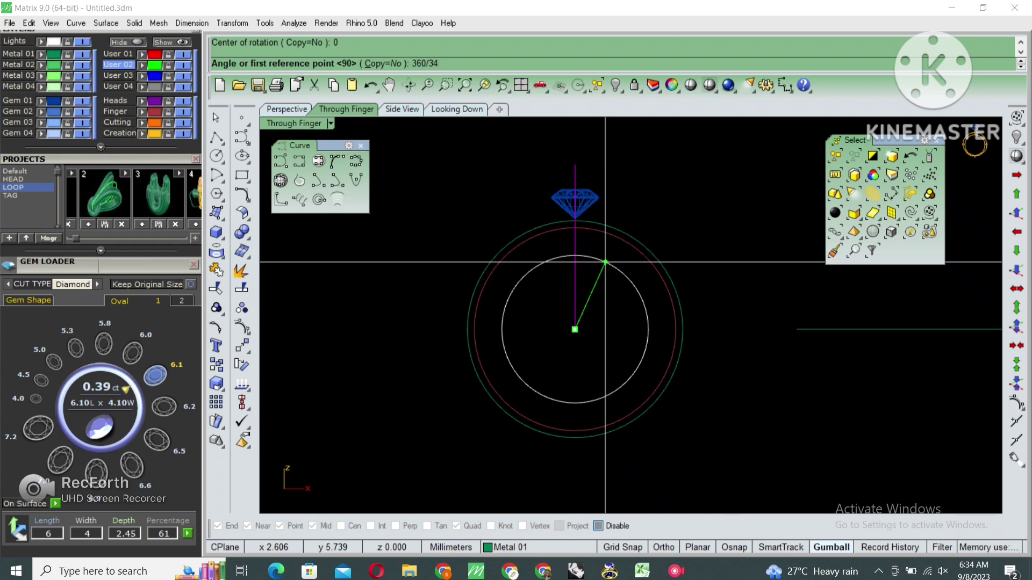
key("Return")
scroll(553, 198, "up", 5)
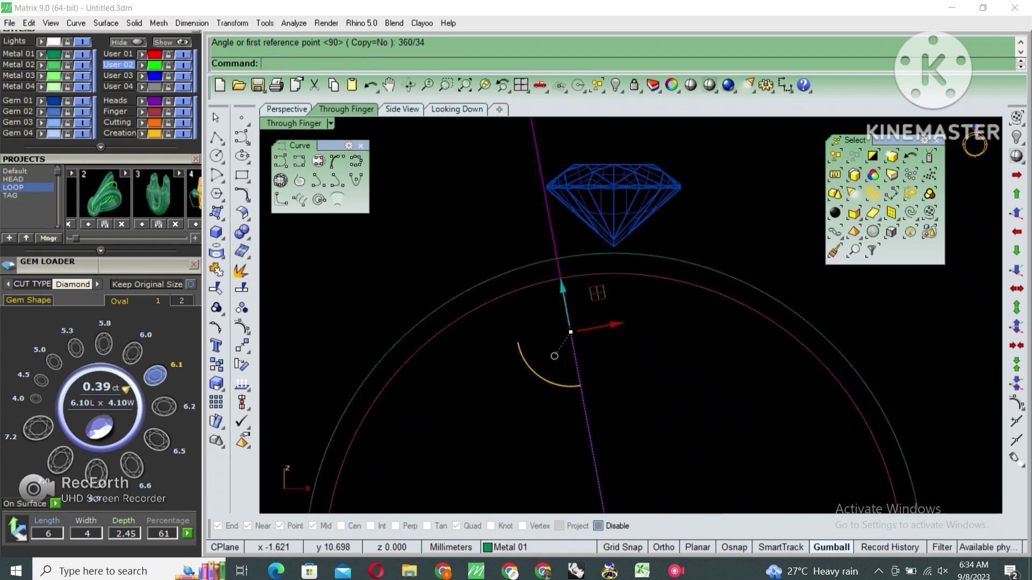
scroll(562, 202, "down", 1)
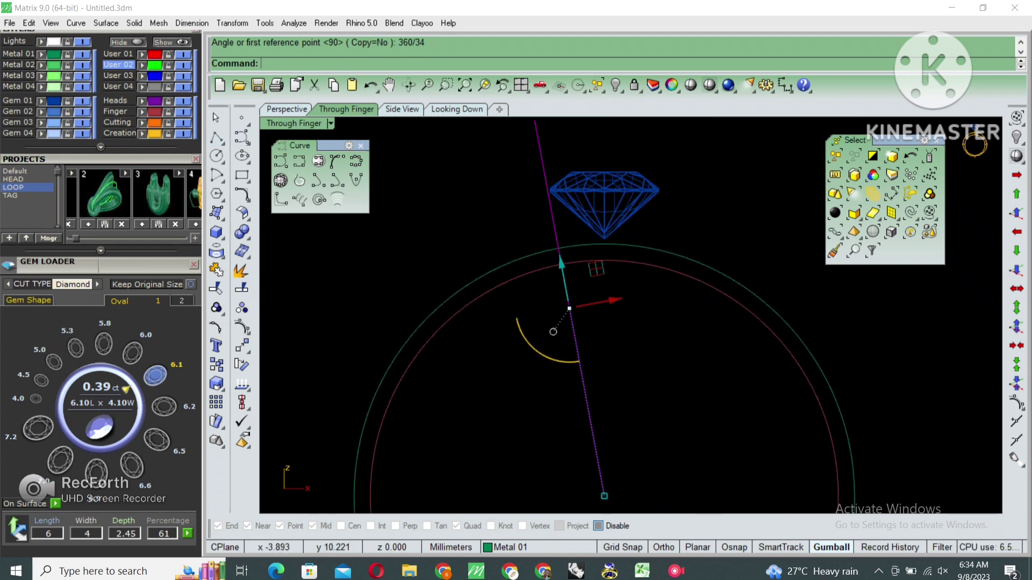
Step: Rotate a copy of the guide line about the ring's centre to one side of the diamond
key("Return")
type("0")
key("Return")
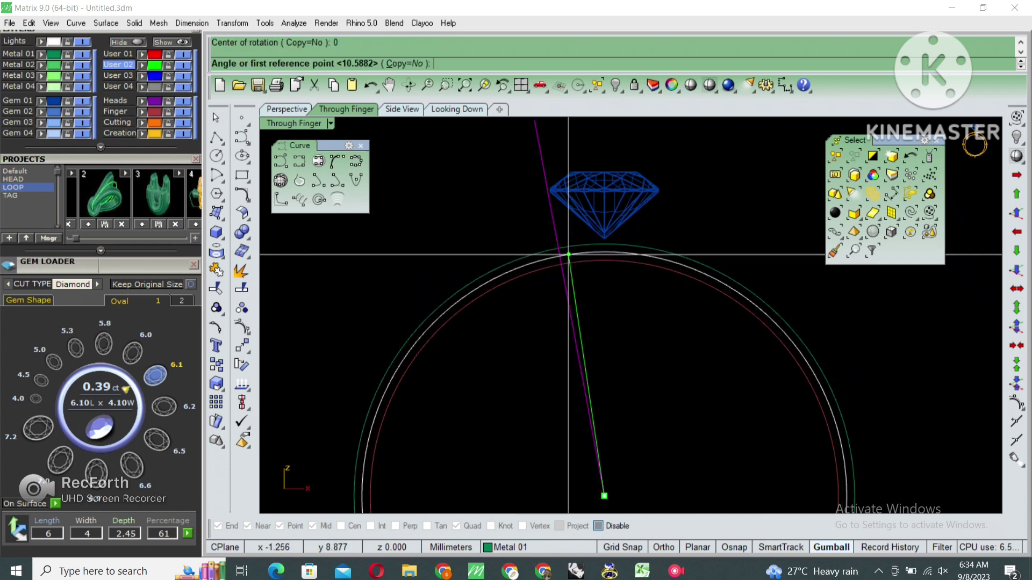
left_click(407, 64)
left_click(555, 232)
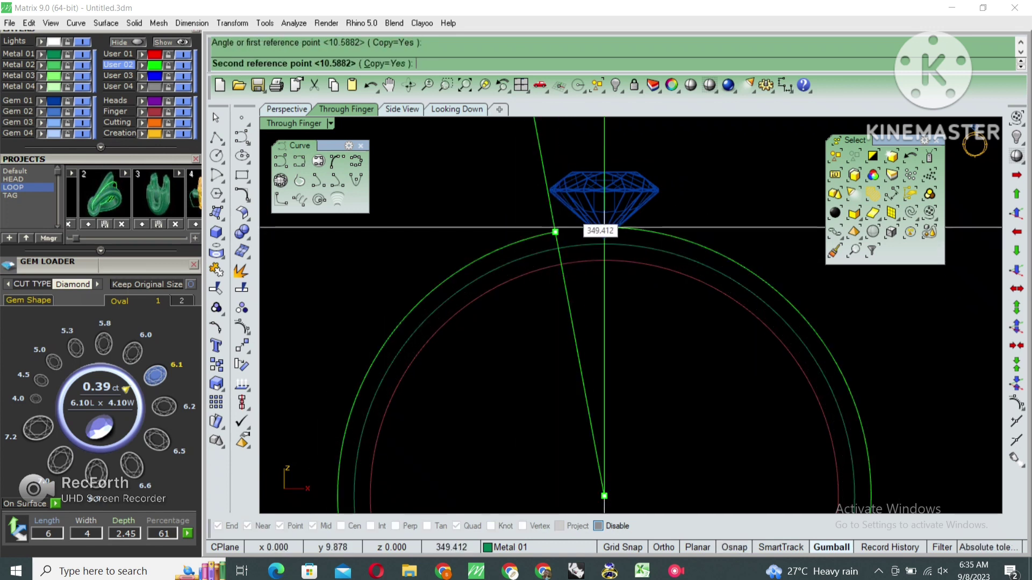
left_click(604, 231)
scroll(534, 245, "down", 2)
scroll(534, 245, "down", 2)
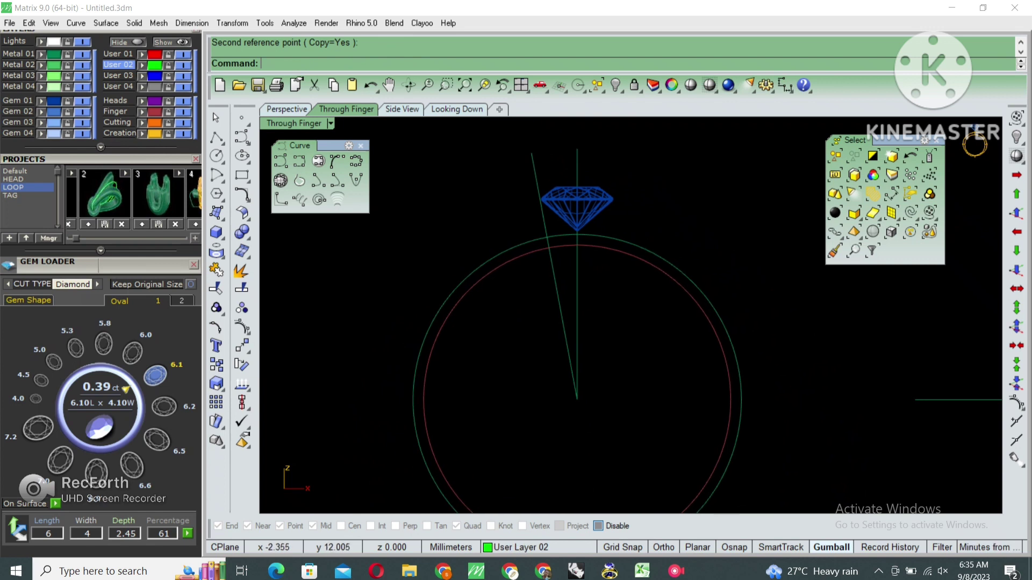
Step: Mirror the slanted guide line across the vertical axis through the diamond
left_click(558, 295)
type("mirror")
key("Return")
left_click(577, 399)
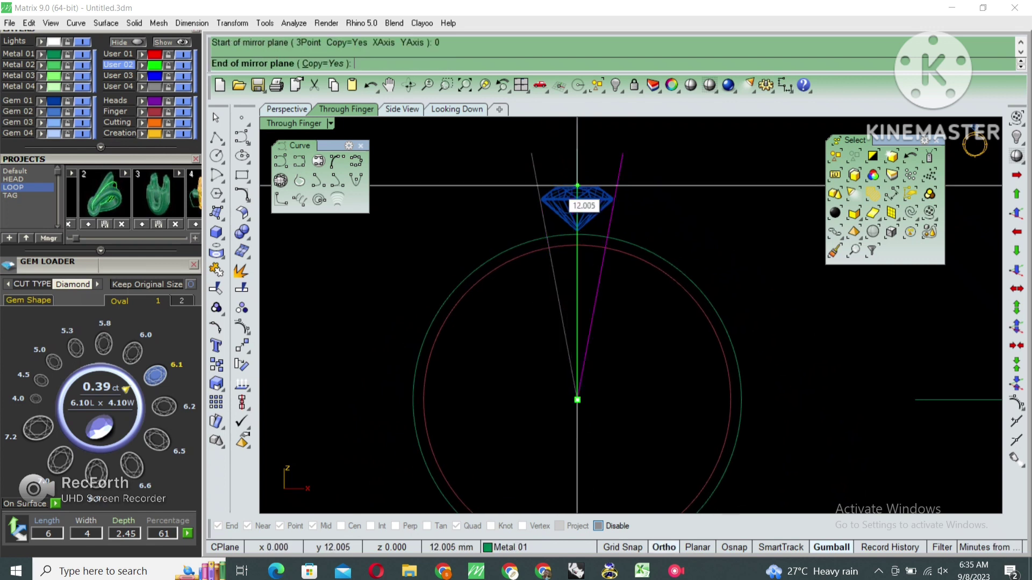
left_click(576, 204)
key("Escape")
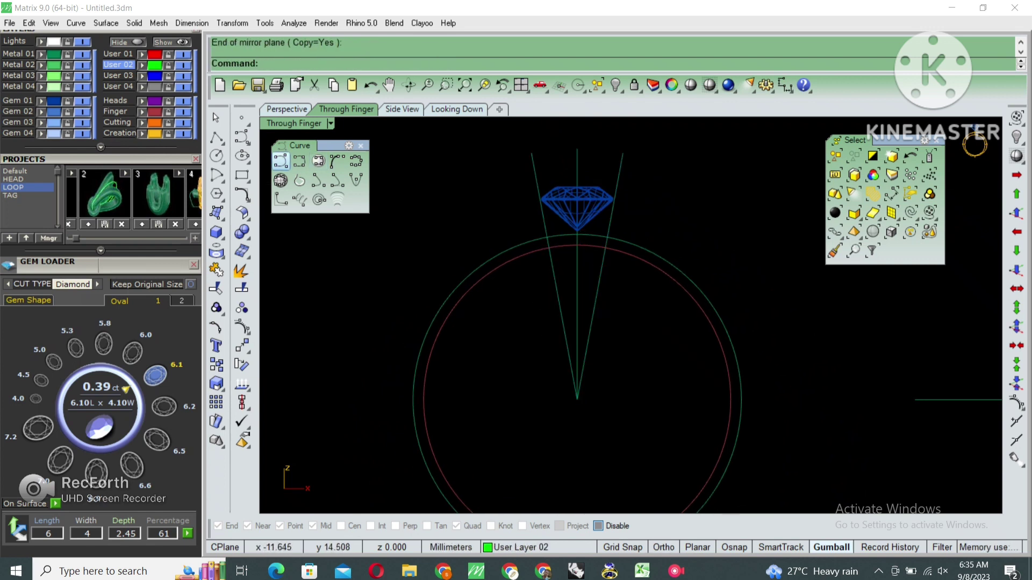
left_click(280, 160)
scroll(510, 192, "up", 2)
Step: Draw an interpolated curve from the left guide line, down under the diamond's tip, to past centre
scroll(506, 185, "up", 2)
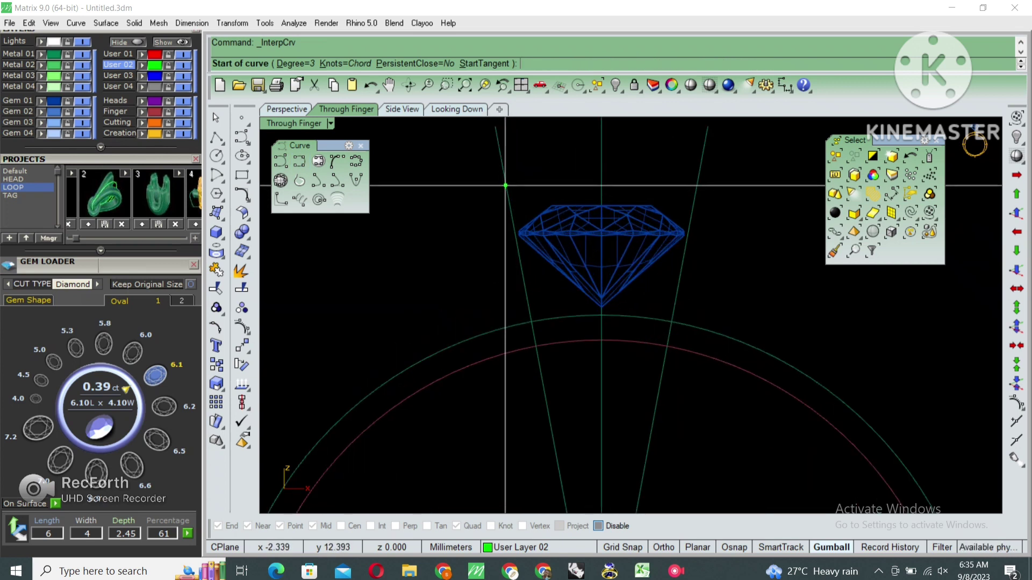
left_click(504, 184)
scroll(508, 214, "up", 2)
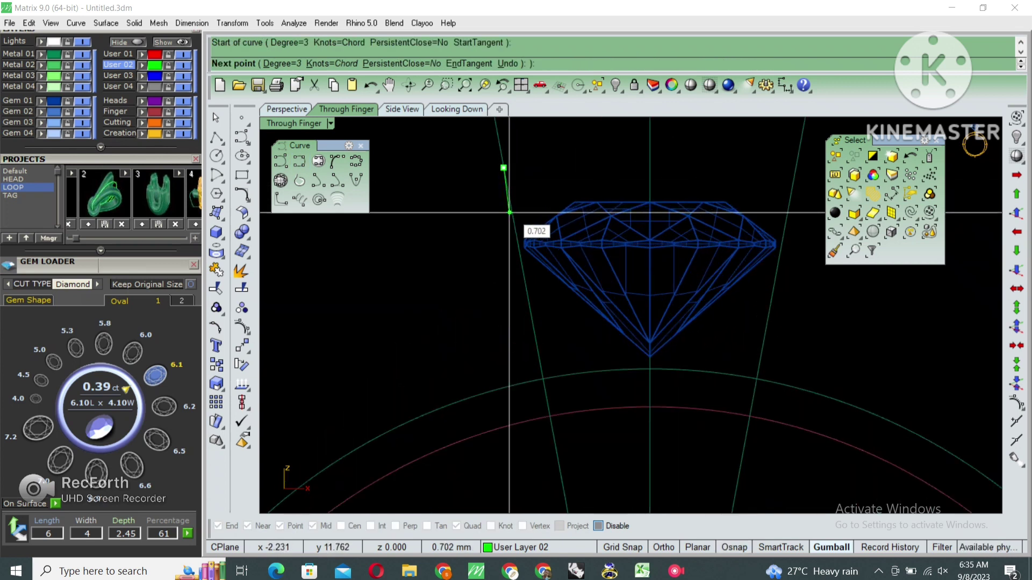
left_click(511, 211)
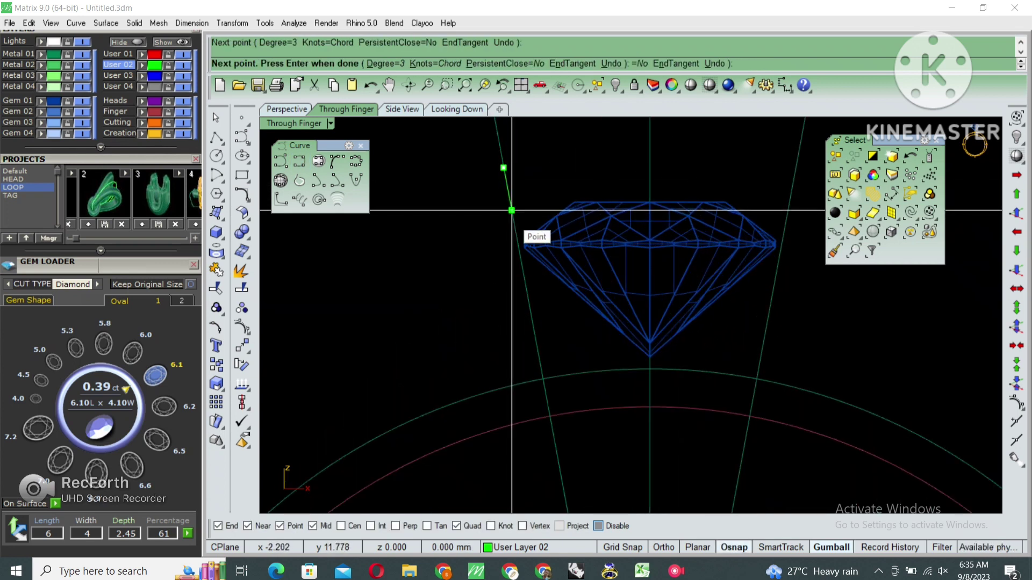
left_click(521, 260)
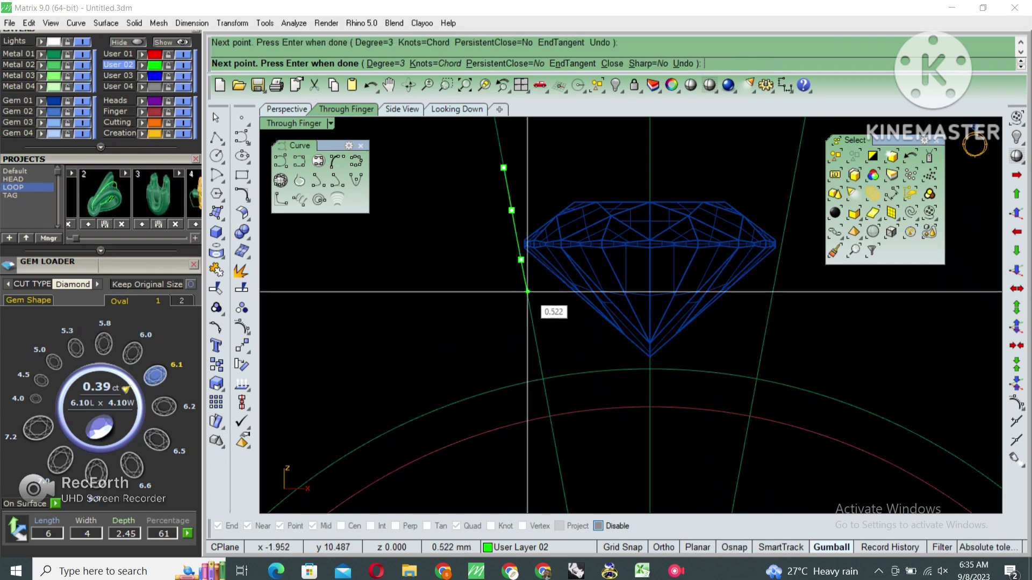
left_click(540, 307)
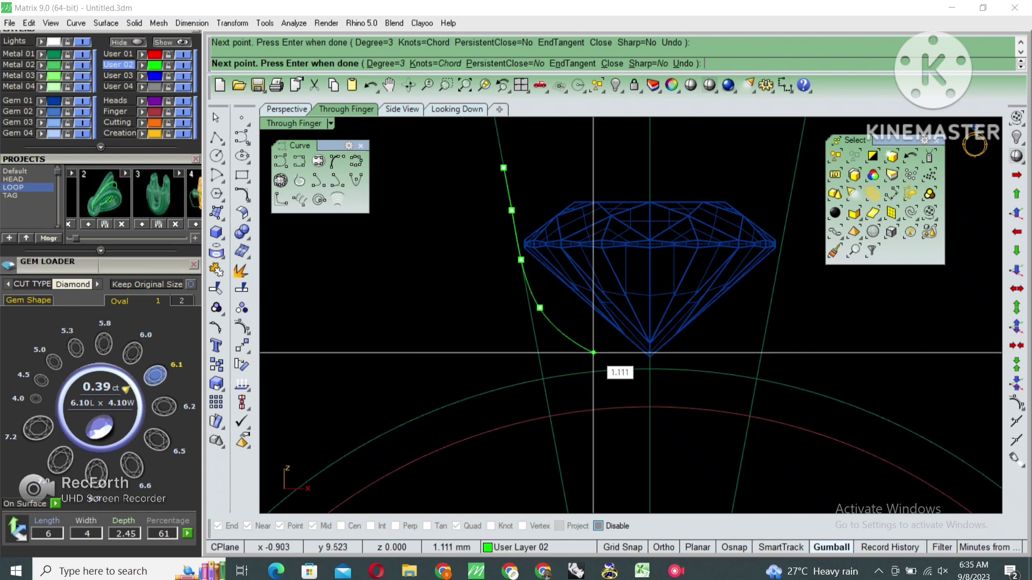
left_click(589, 355)
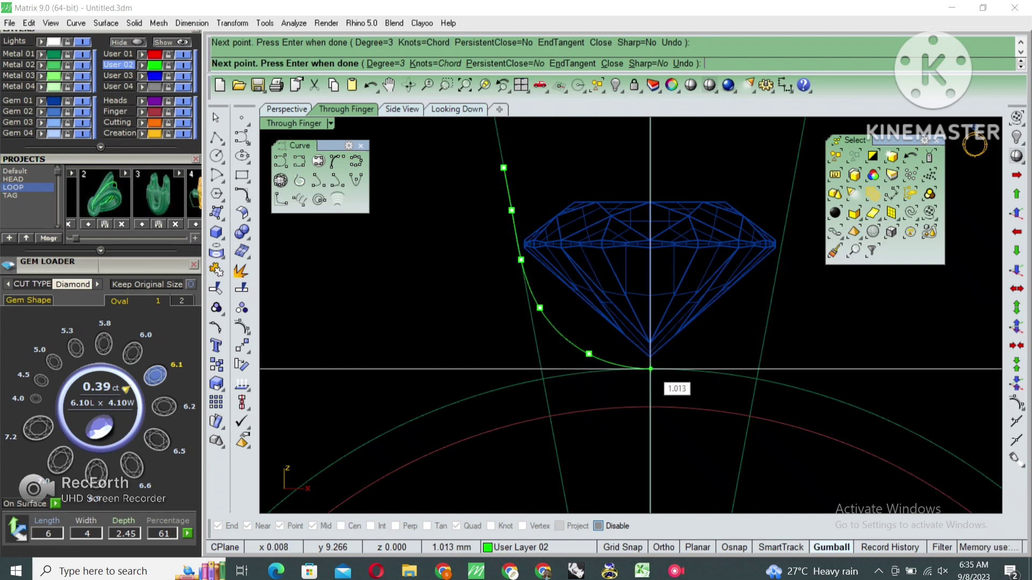
left_click(651, 369)
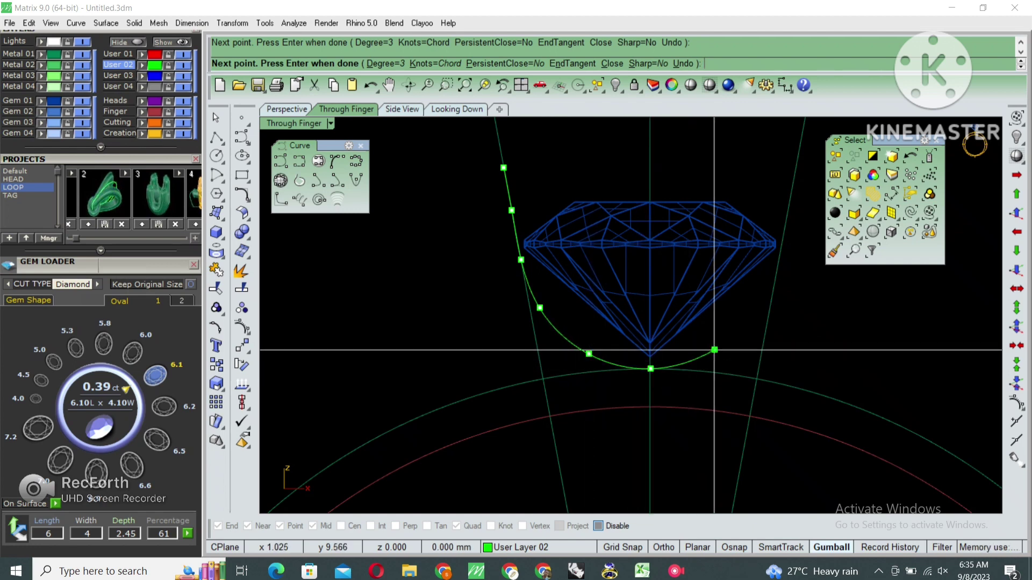
left_click(715, 350)
key("Return")
Step: Split the curve at the centre line and delete its right-hand piece
type("split")
key("Return")
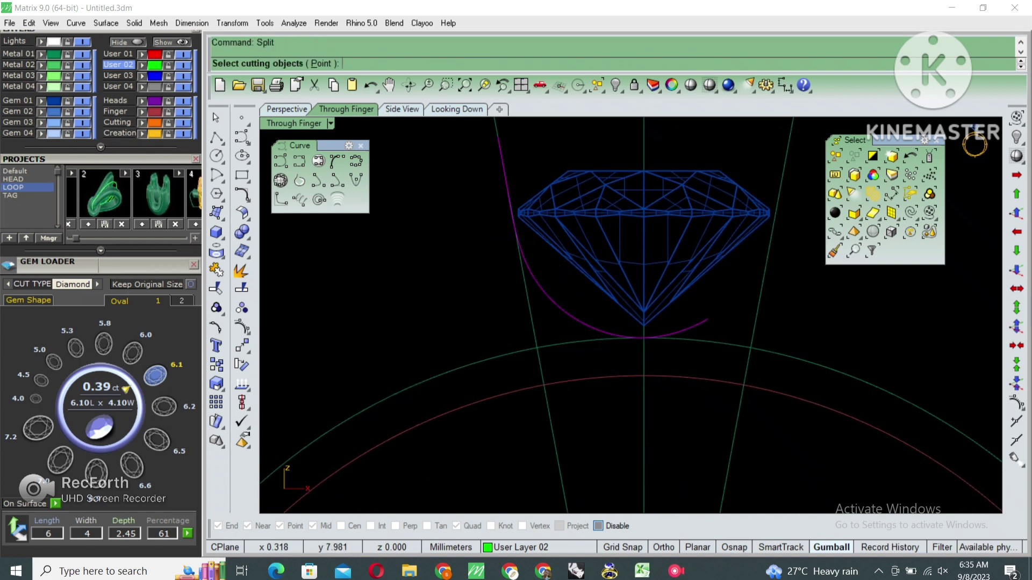
left_click(644, 366)
key("Return")
left_click(677, 330)
key("Delete")
Step: Mirror the left arc about the origin onto the right side
left_click(551, 257)
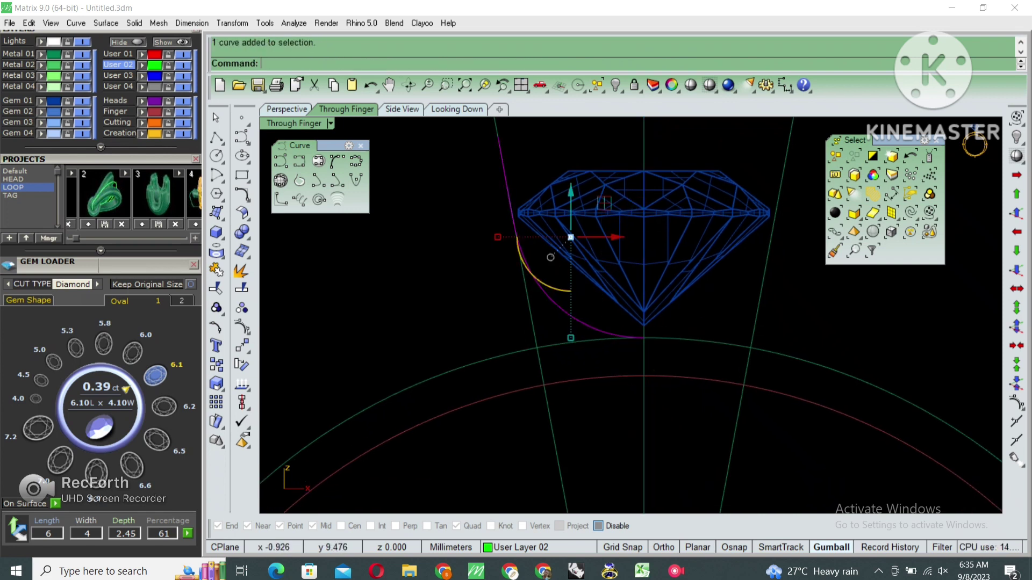
type("mirror")
key("Return")
type("0")
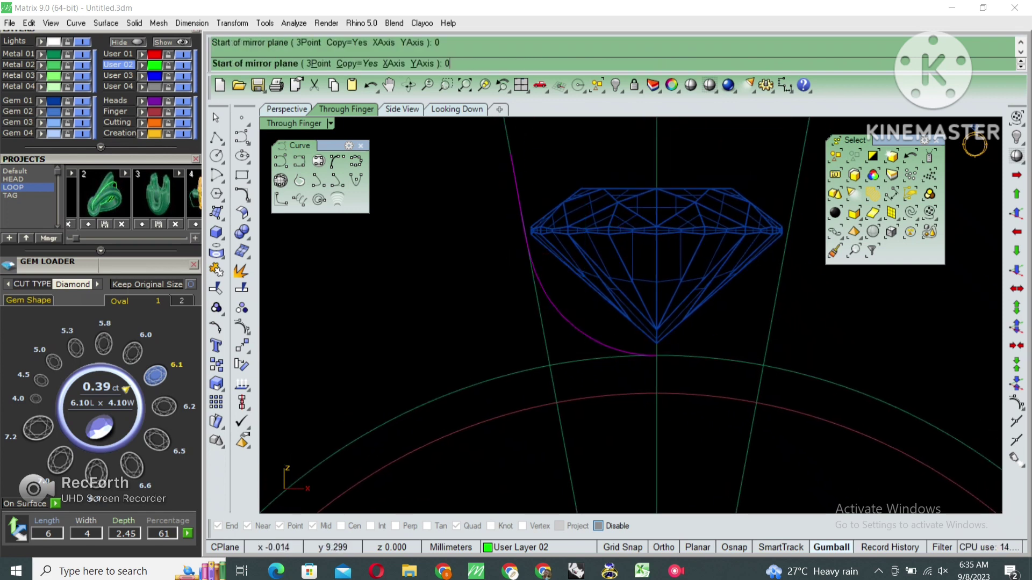
key("Return")
left_click(657, 365)
Step: Join both arcs into one curve and delete its bottom-centre control point
left_click(563, 275)
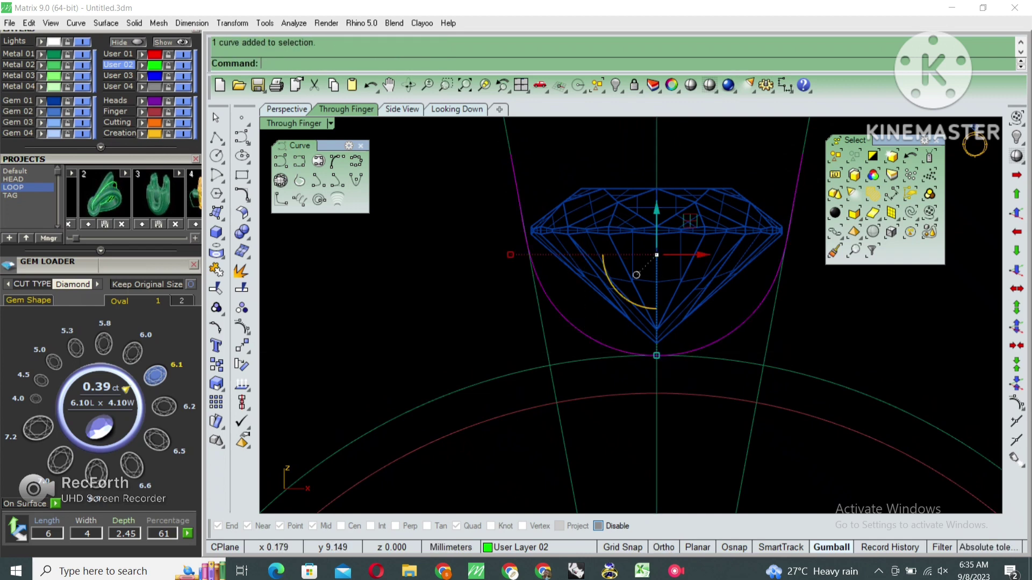
right_click_drag(564, 275, 536, 241, "shift")
key("ctrl+j")
key("F10")
scroll(628, 322, "up", 2)
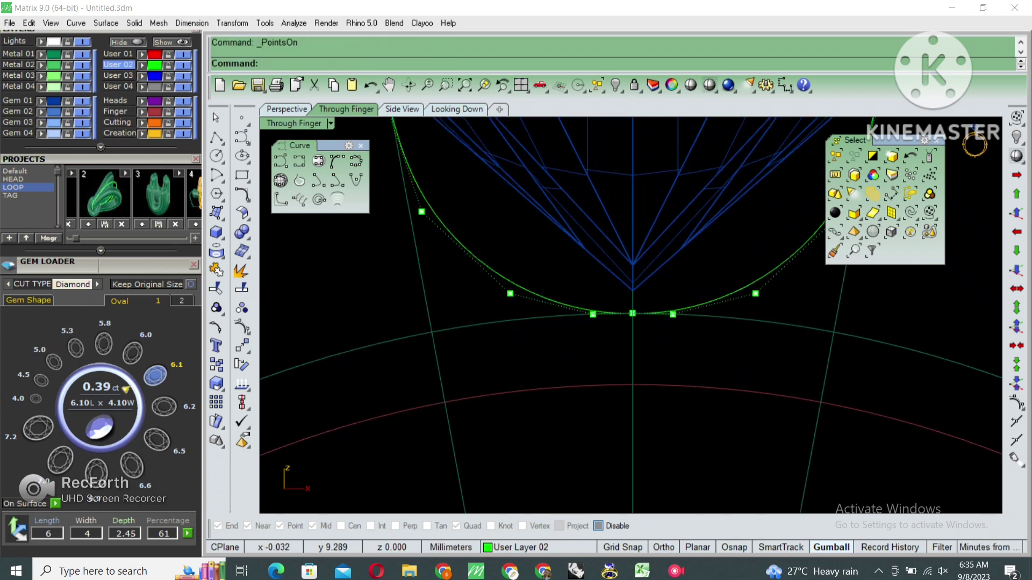
left_click_drag(611, 282, 658, 367)
key("Delete")
Step: Check the lower control points, hide them, and select the finished U-shaped curve
scroll(629, 323, "down", 1)
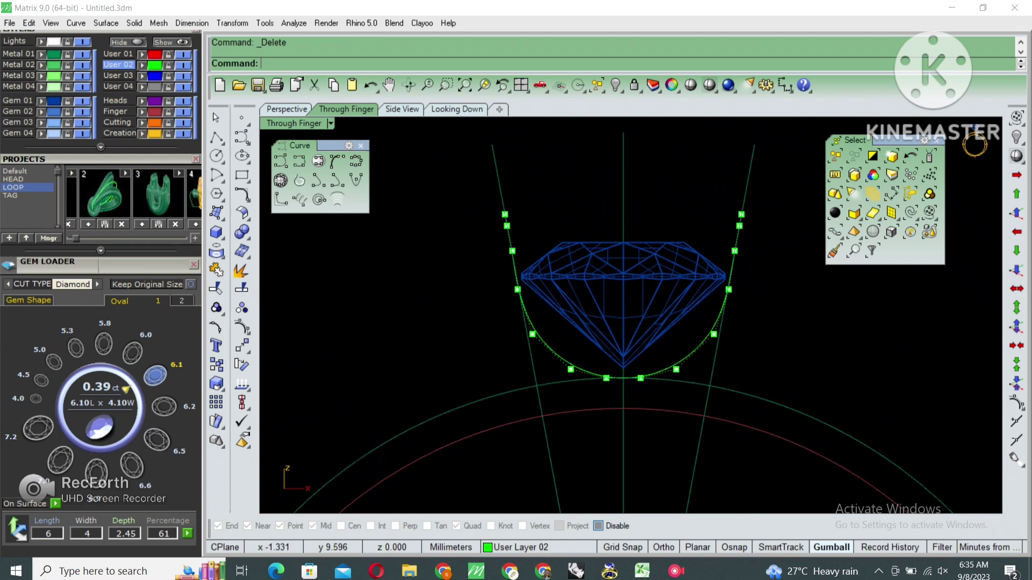
scroll(526, 330, "up", 2)
left_click_drag(473, 304, 774, 415)
key("Escape")
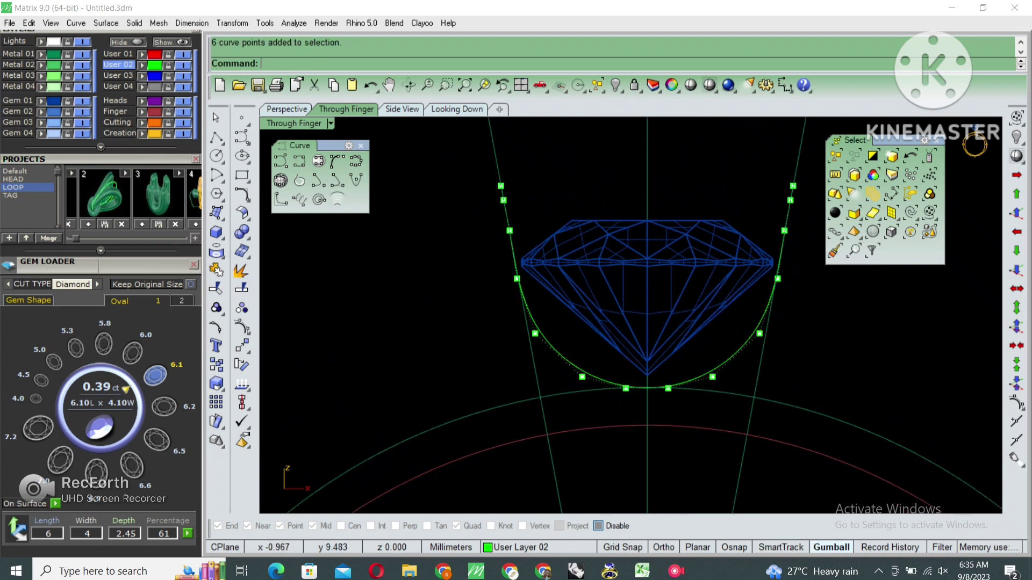
key("F11")
scroll(650, 350, "down", 2)
right_click_drag(645, 350, 596, 269)
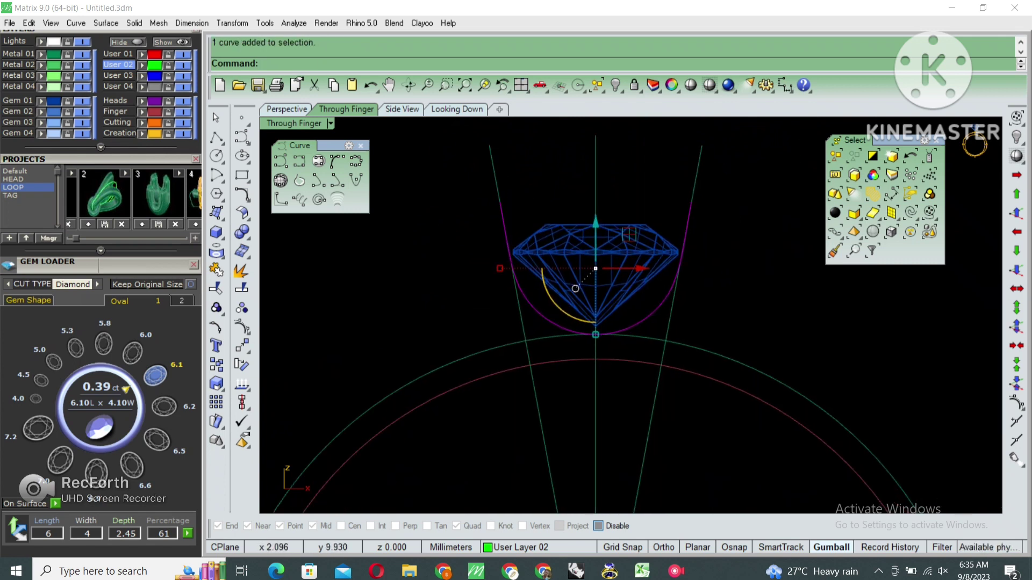
type("Pi")
key("Return")
type("5")
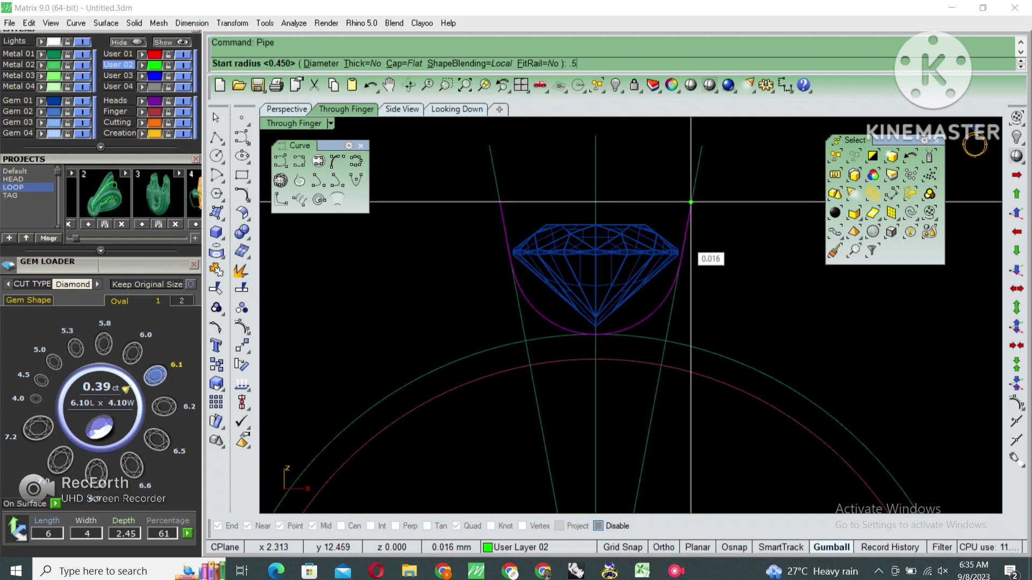
Step: Pipe the U curve with radius 0.5 at both ends and 0.65 at the bottom
key("Return")
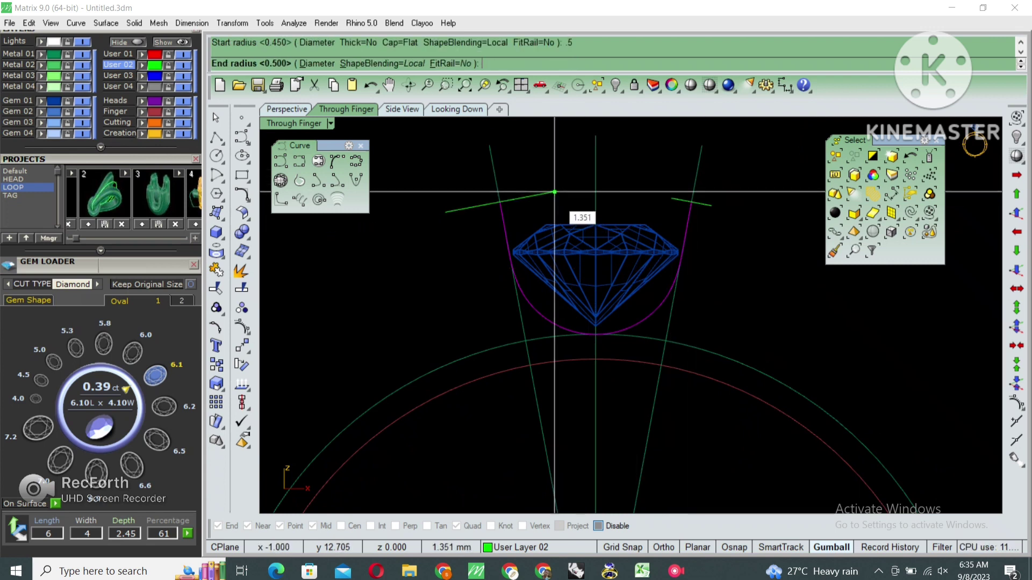
type(".5")
key("Return")
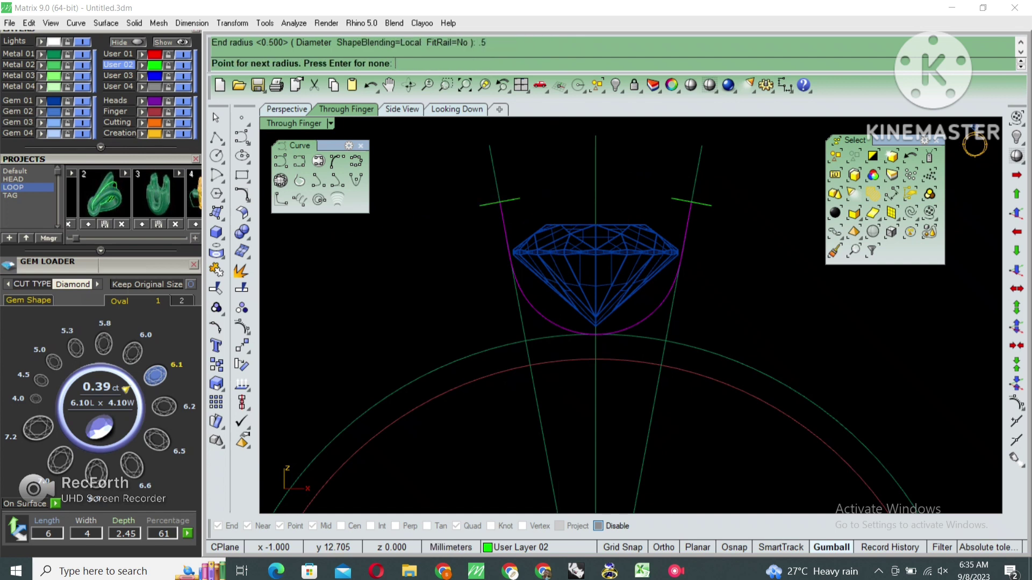
left_click(595, 340)
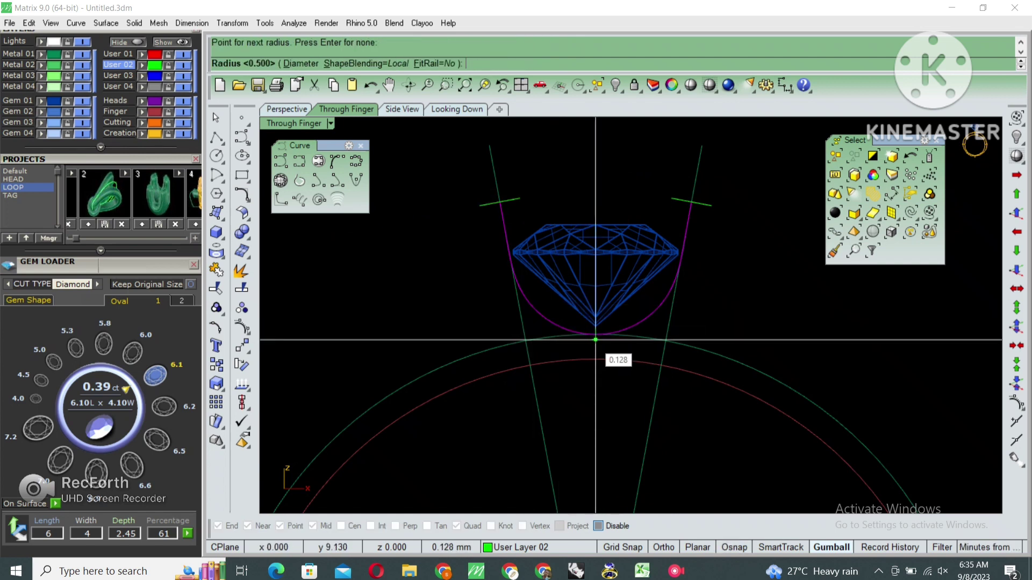
type(".65")
key("Return")
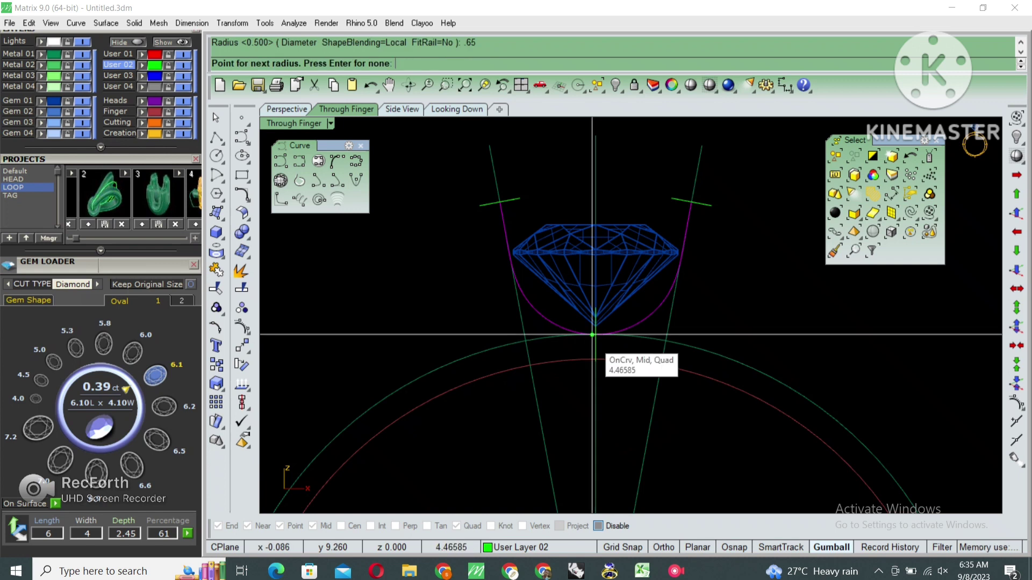
key("Return")
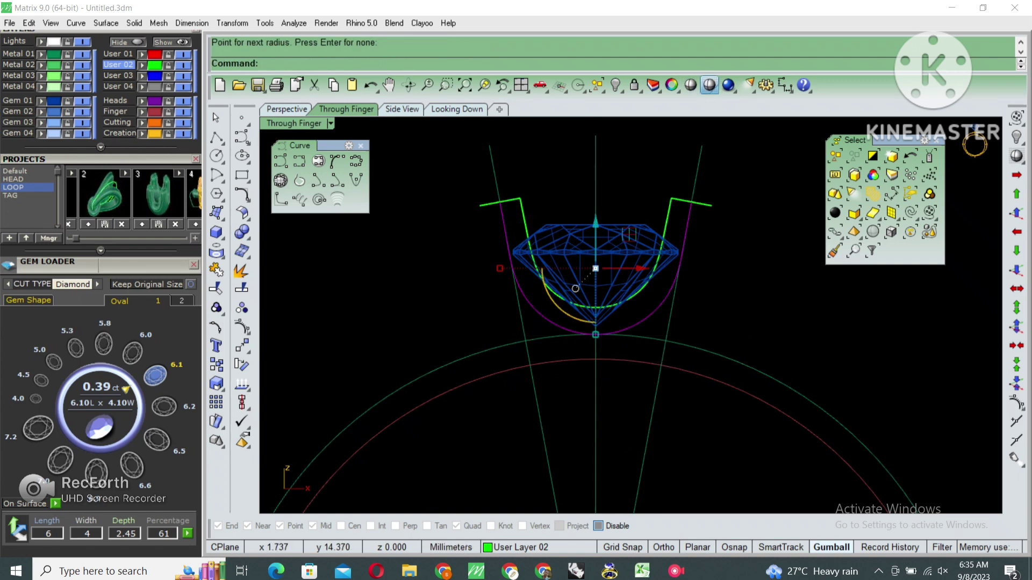
key("Return")
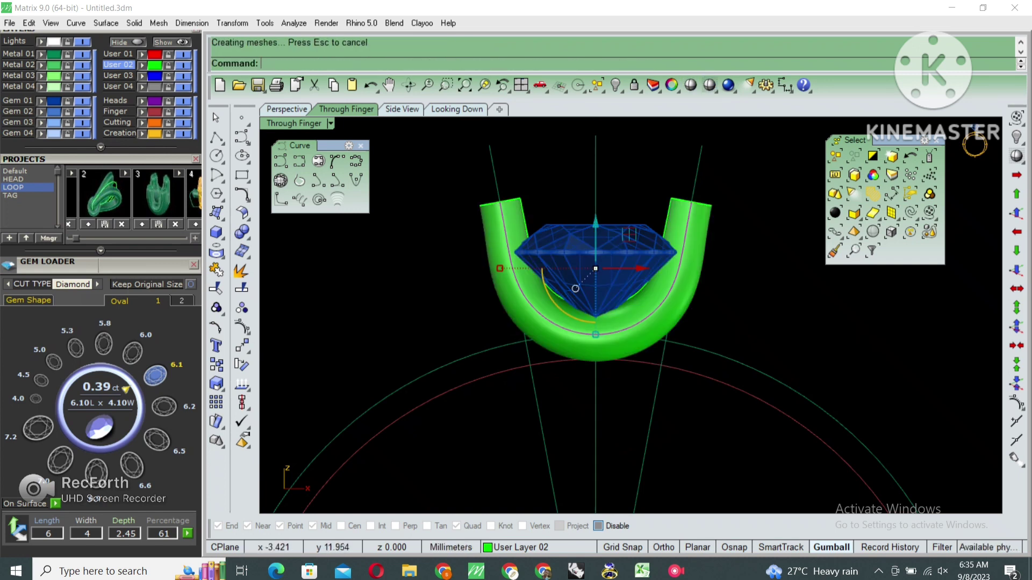
Step: In the shaded top view, shift the prong tubes 1.5 mm along Y across the gem
key("ctrl+F1")
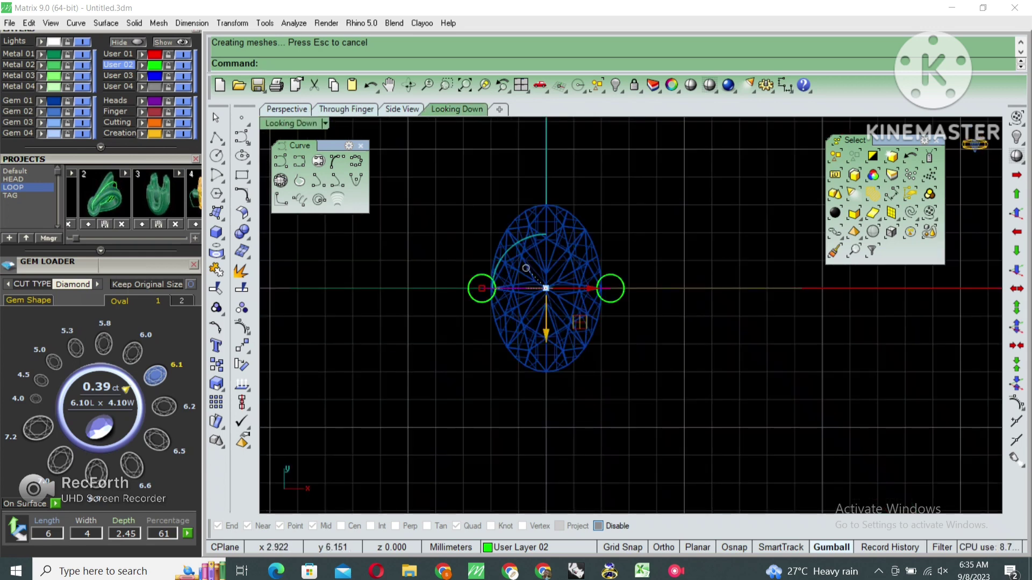
left_click(710, 85)
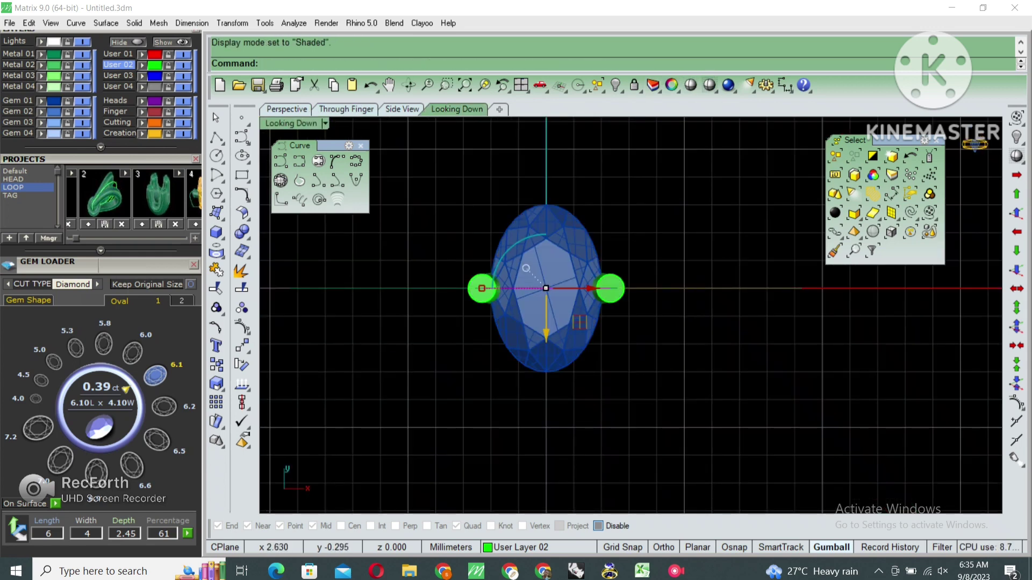
left_click(610, 293)
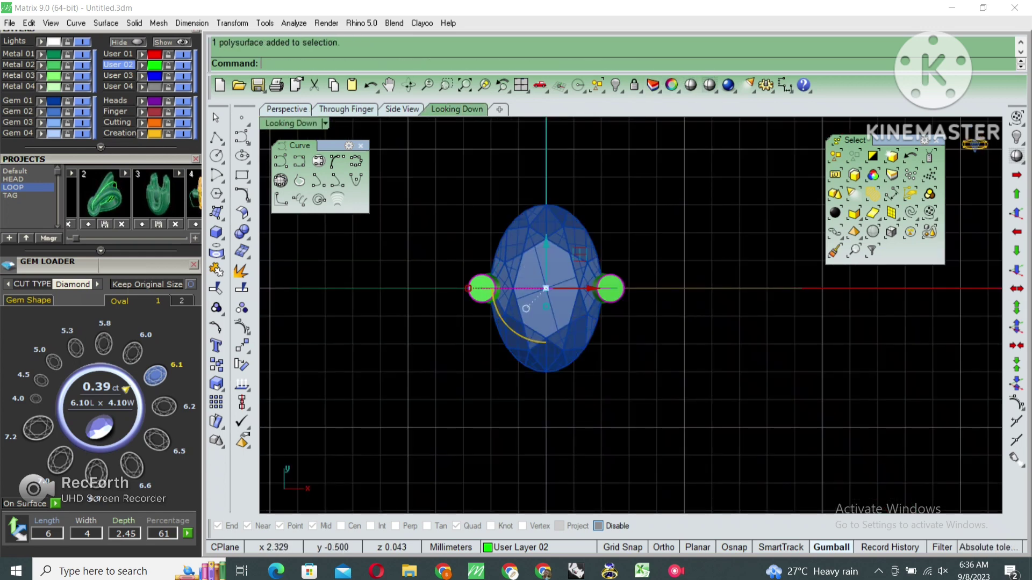
scroll(545, 264, "up", 2)
left_click_drag(543, 248, 543, 317)
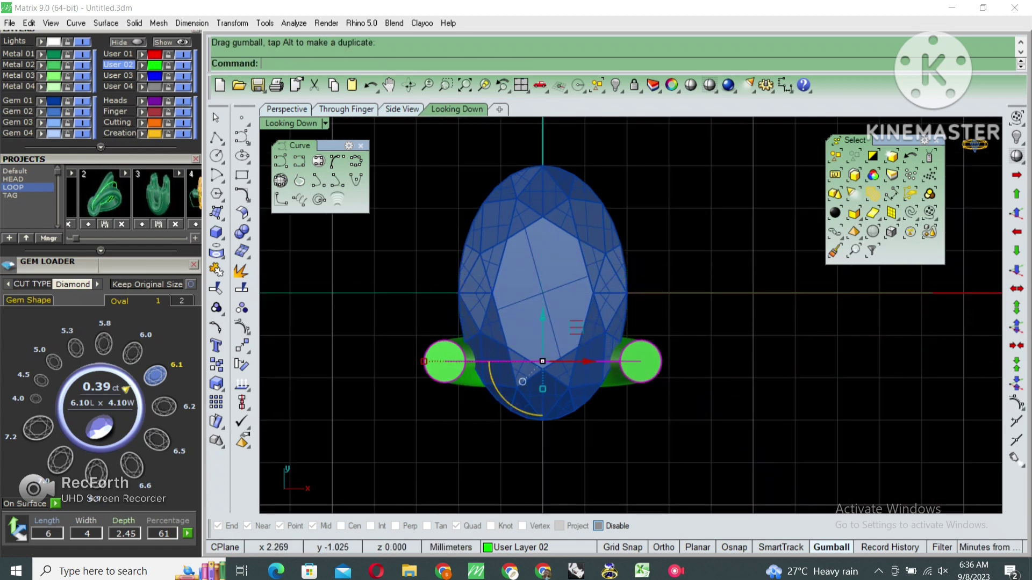
scroll(659, 215, "down", 3)
Step: Round both tube end edges with a 0.3 edge fillet
key("Return")
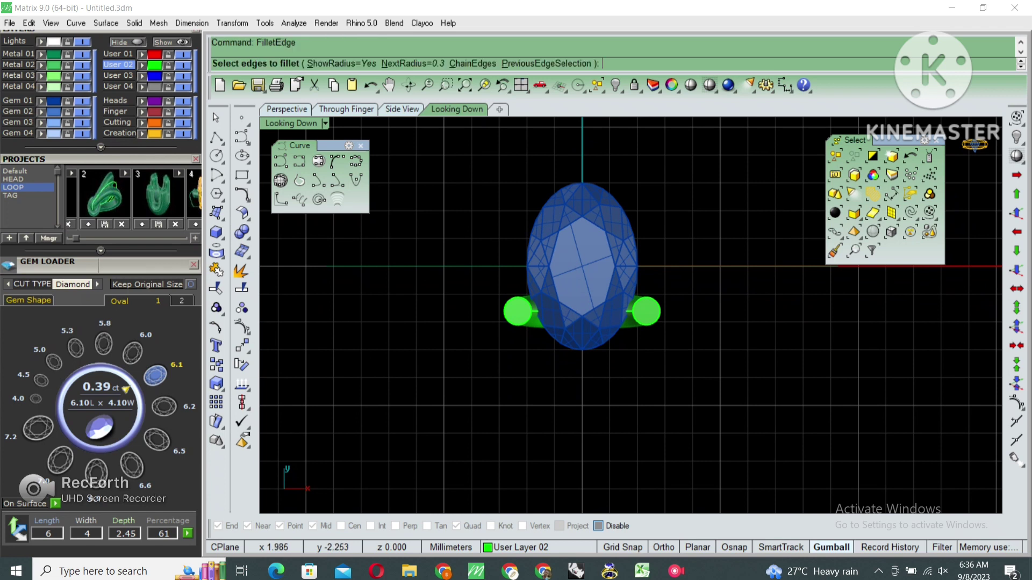
type("3")
key("Return")
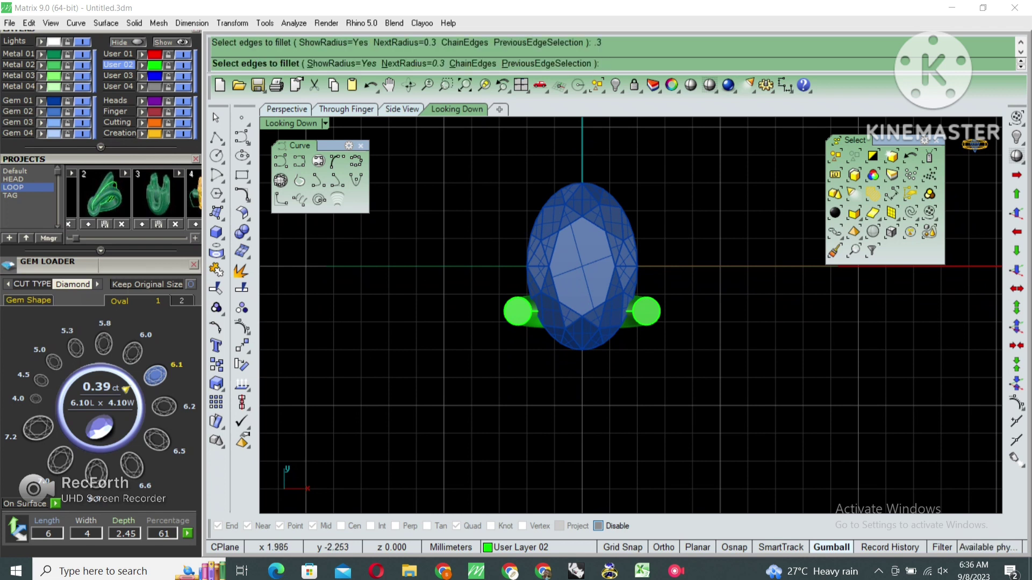
left_click(647, 312)
left_click(517, 311)
key("Return")
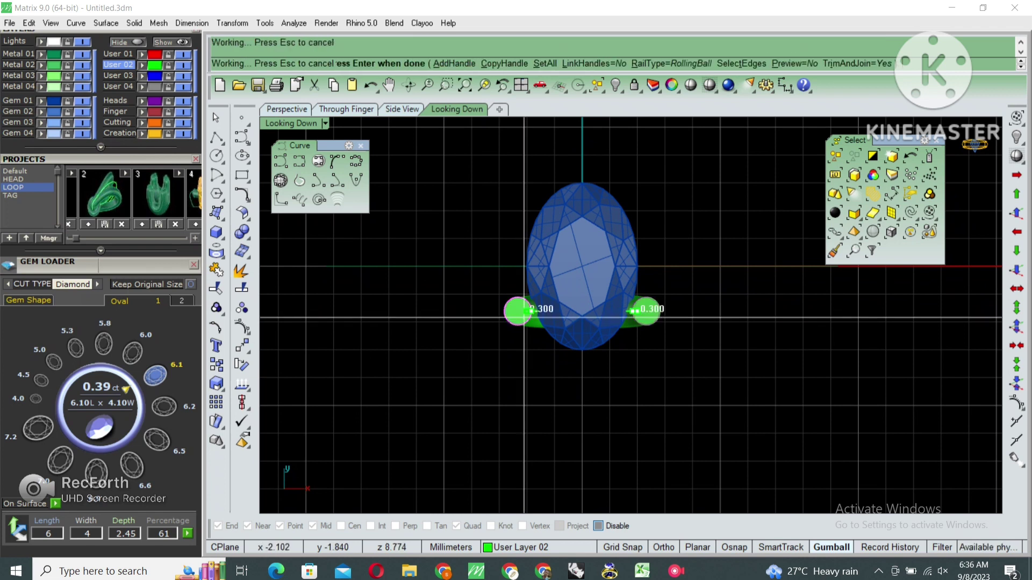
key("Return")
Step: Group the gem together with the prong tubes
left_click_drag(547, 340, 696, 265)
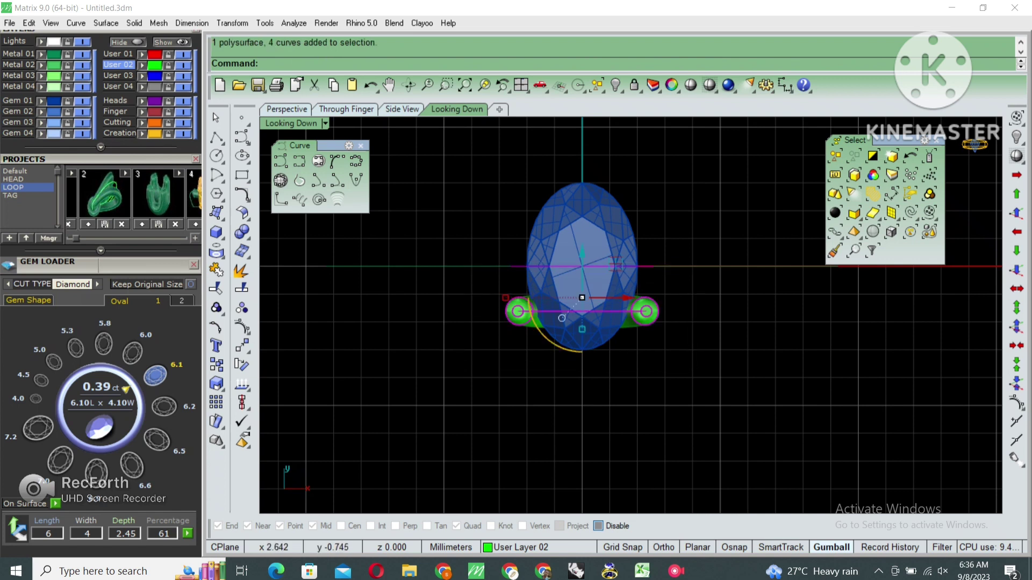
scroll(639, 261, "up", 2)
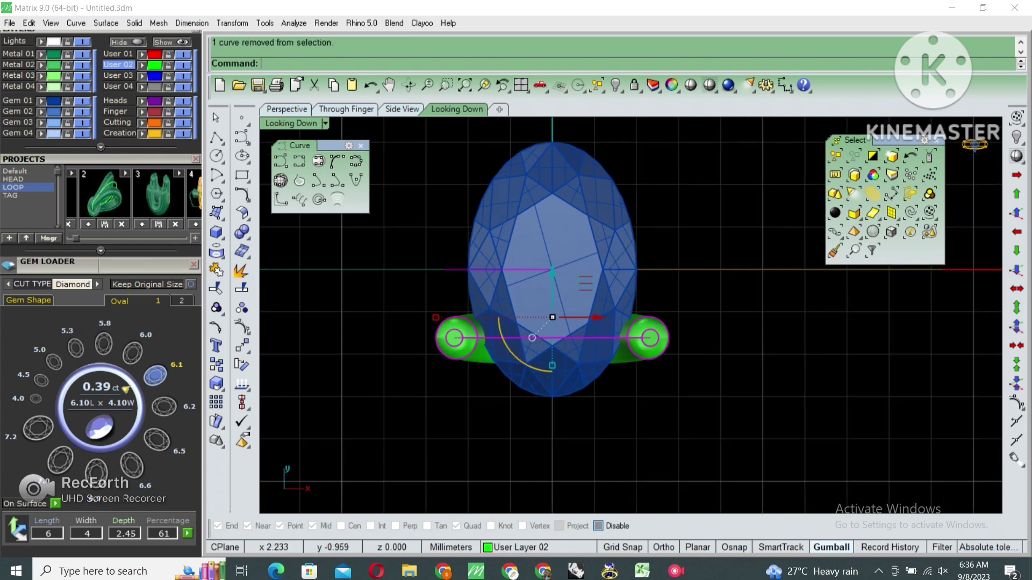
key("ctrl+g")
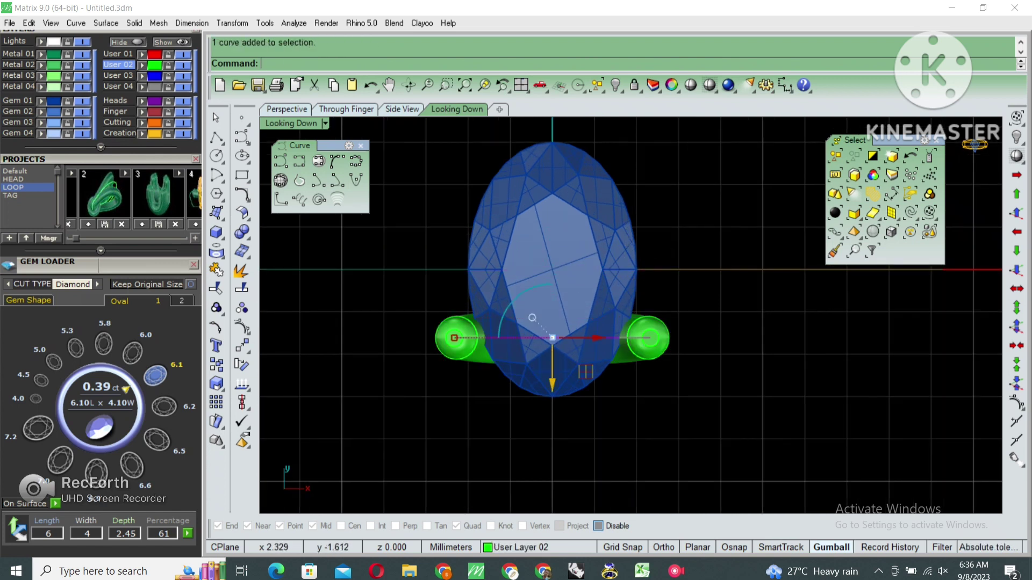
left_click(575, 319)
scroll(576, 319, "down", 3)
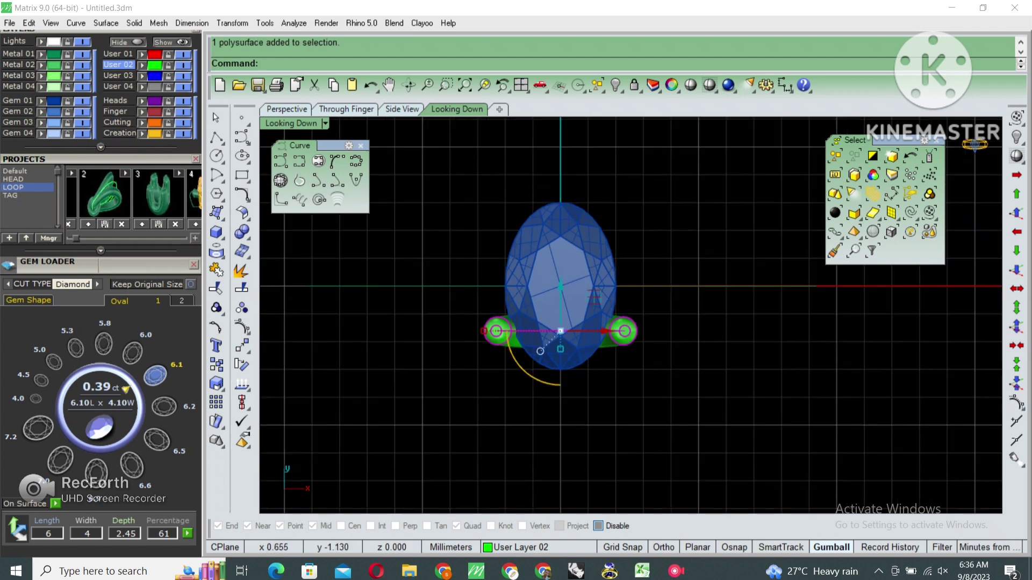
Step: Mirror the grouped prongs to the gem's top end and restore four viewports
type("mirror")
key("Return")
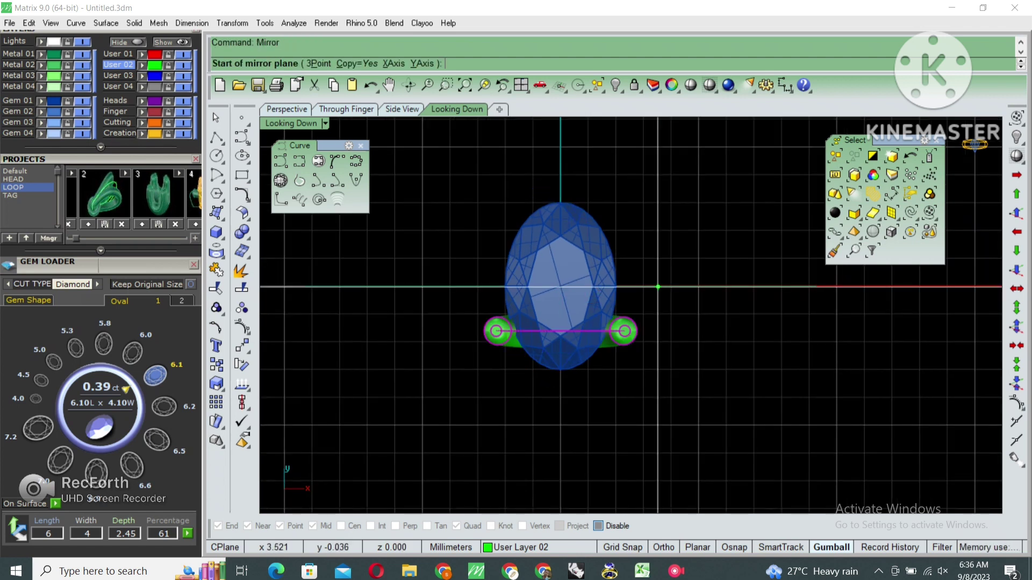
type("0")
key("Return")
left_click(657, 287)
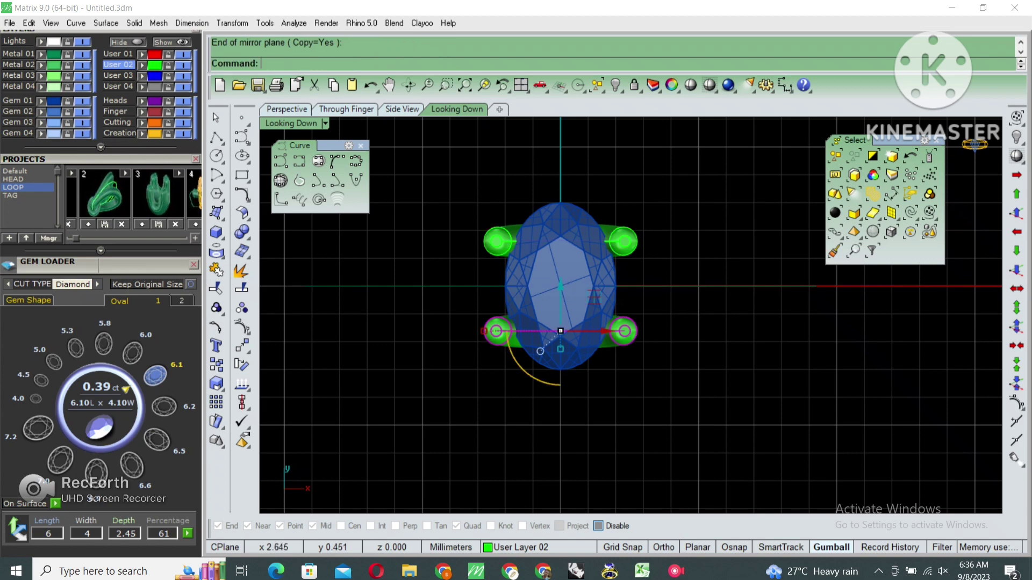
key("ctrl+m")
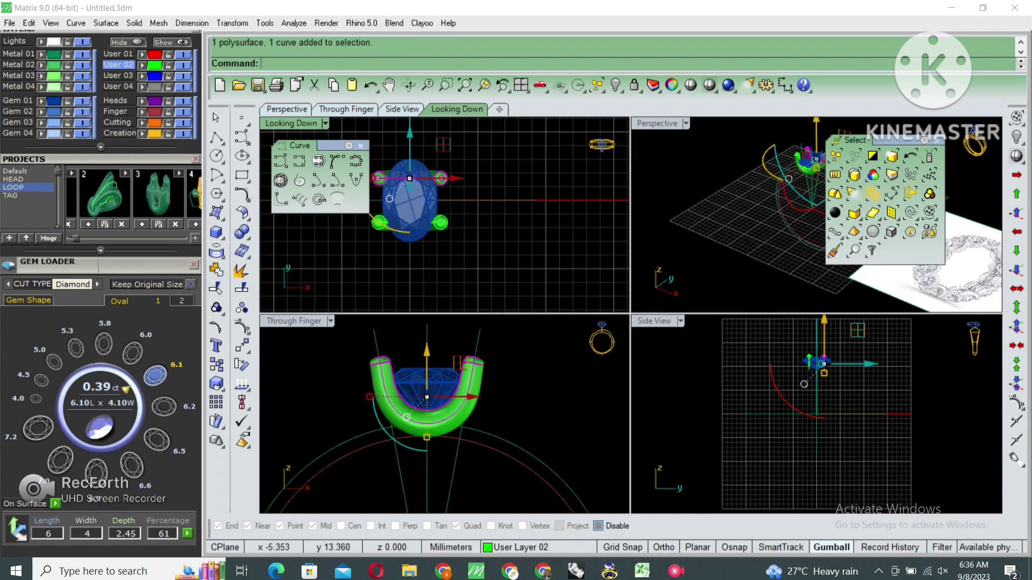
Step: Maximize the Through Finger view in wireframe, centred on the gem and ring
double_click(294, 321)
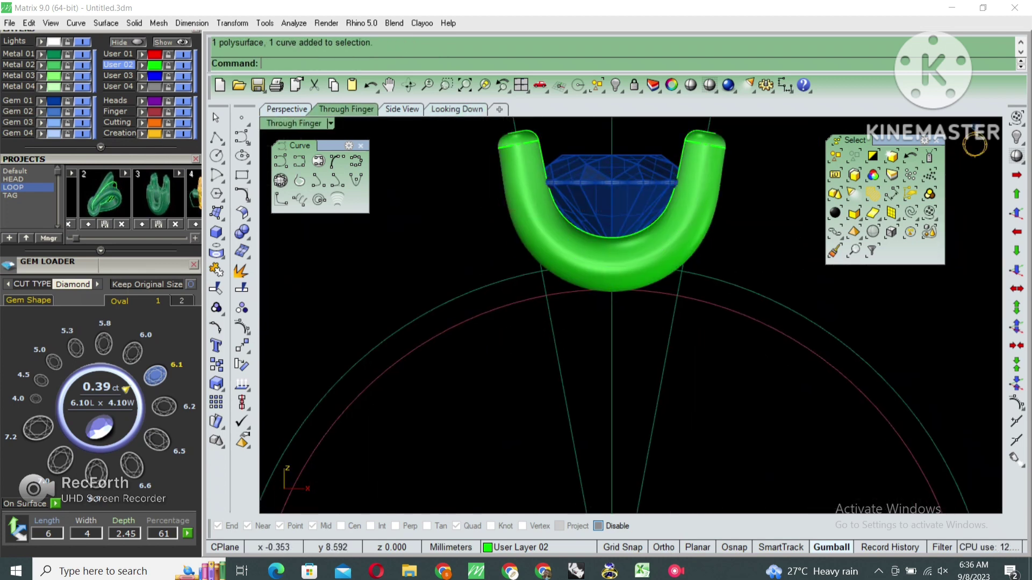
scroll(612, 290, "down", 2)
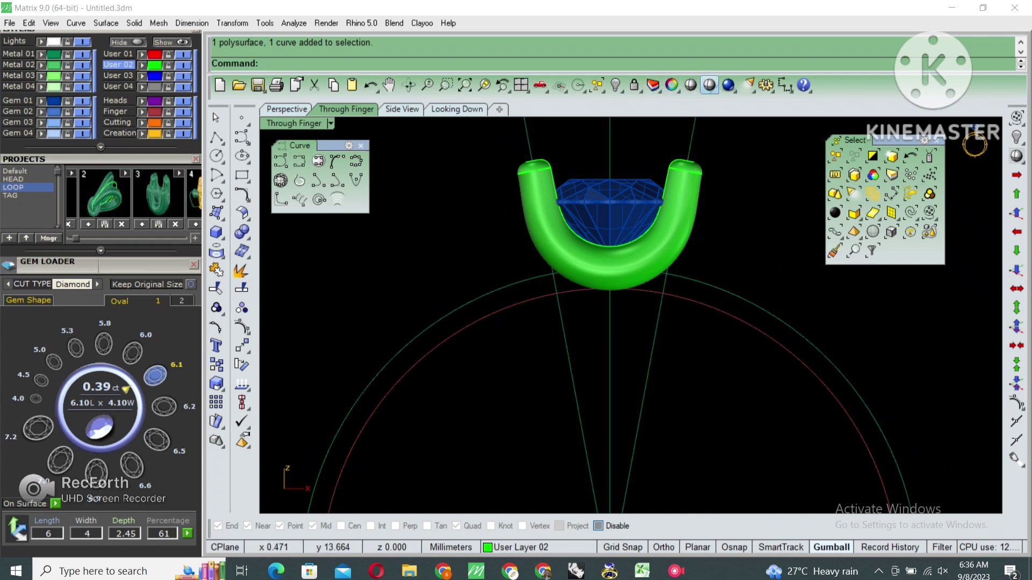
key("ctrl+alt+w")
right_click_drag(611, 322, 561, 318)
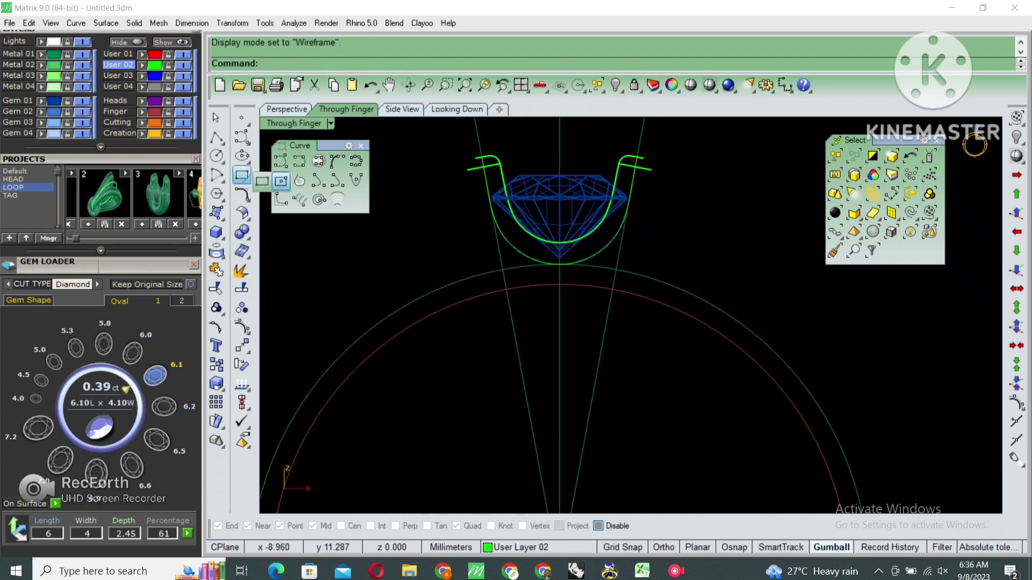
Step: Draw a 0.8 centre square on the band below the gem
left_click(280, 181)
left_click(559, 285)
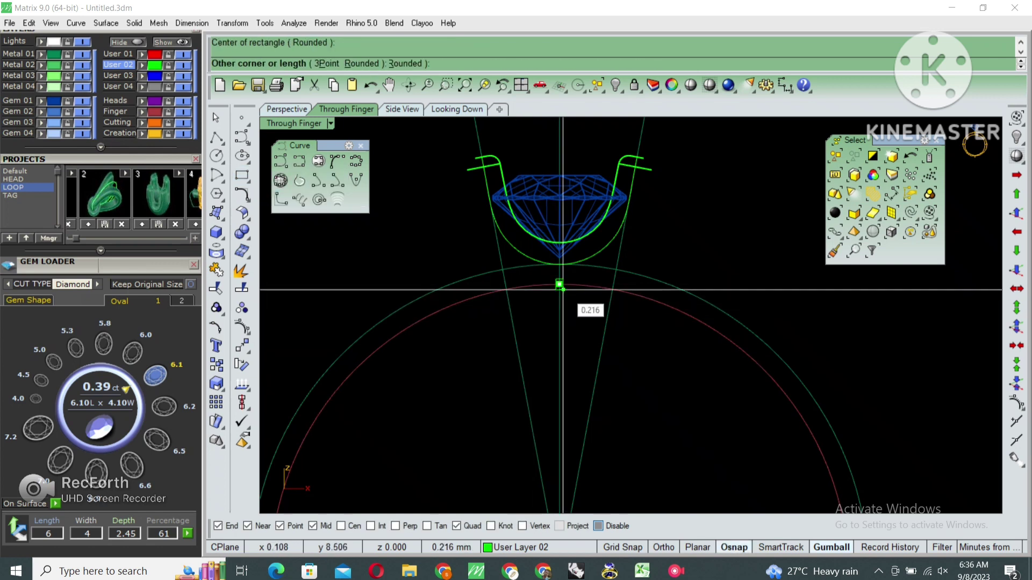
key("alt")
key("Return")
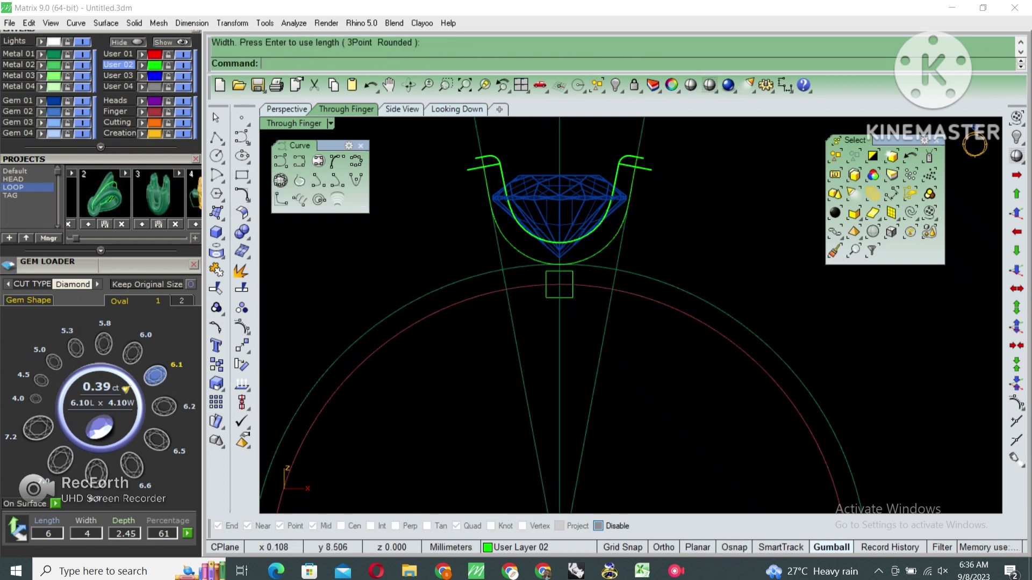
key("Return")
Step: Rotate a tilted copy of the square about the ring centre 0 and delete the original
scroll(541, 304, "up", 1)
left_click(541, 304)
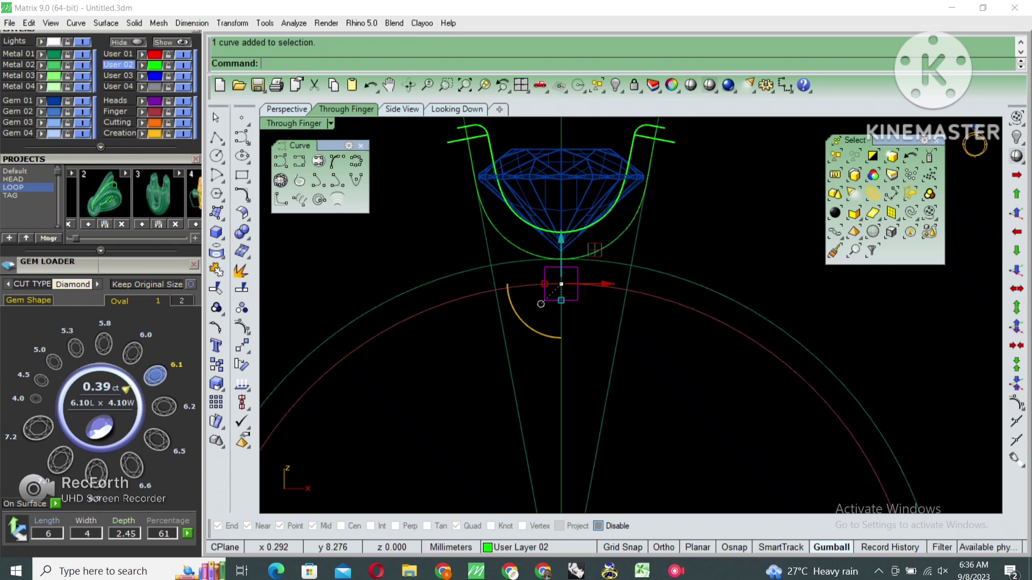
scroll(541, 304, "up", 1)
left_click_drag(570, 317, 575, 276)
scroll(537, 290, "down", 1)
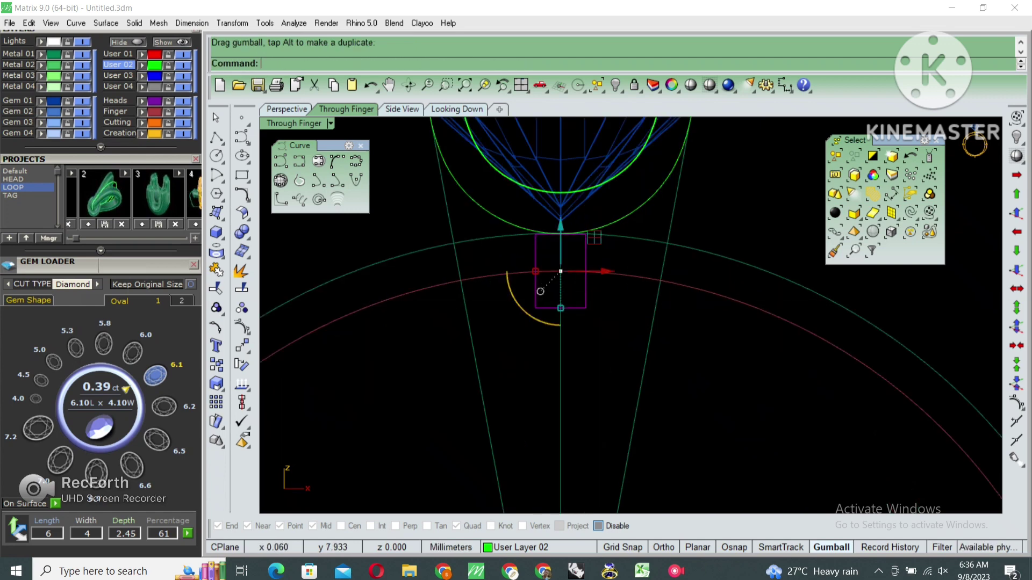
type("r")
key("Return")
type("0")
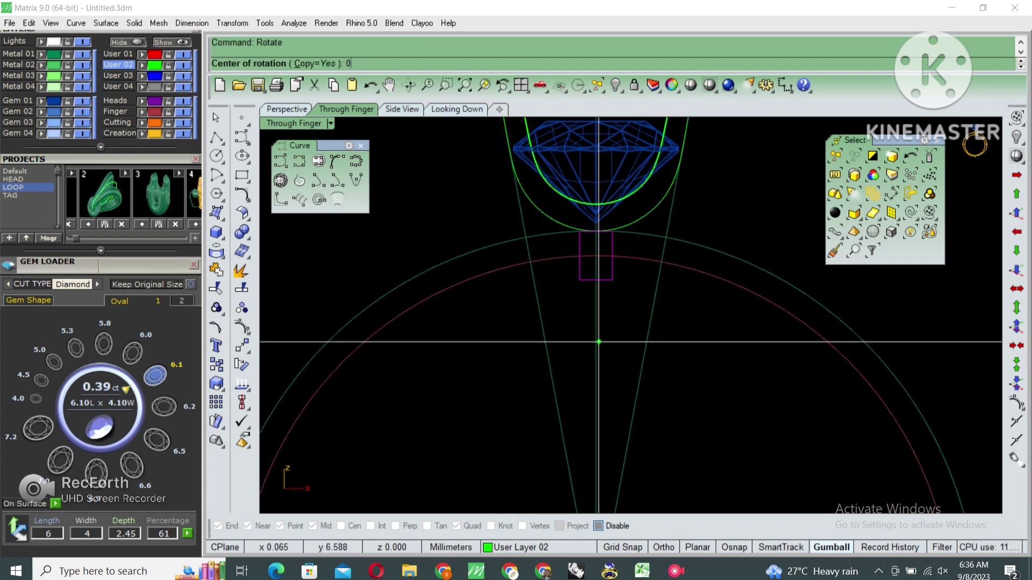
key("Return")
left_click(596, 270)
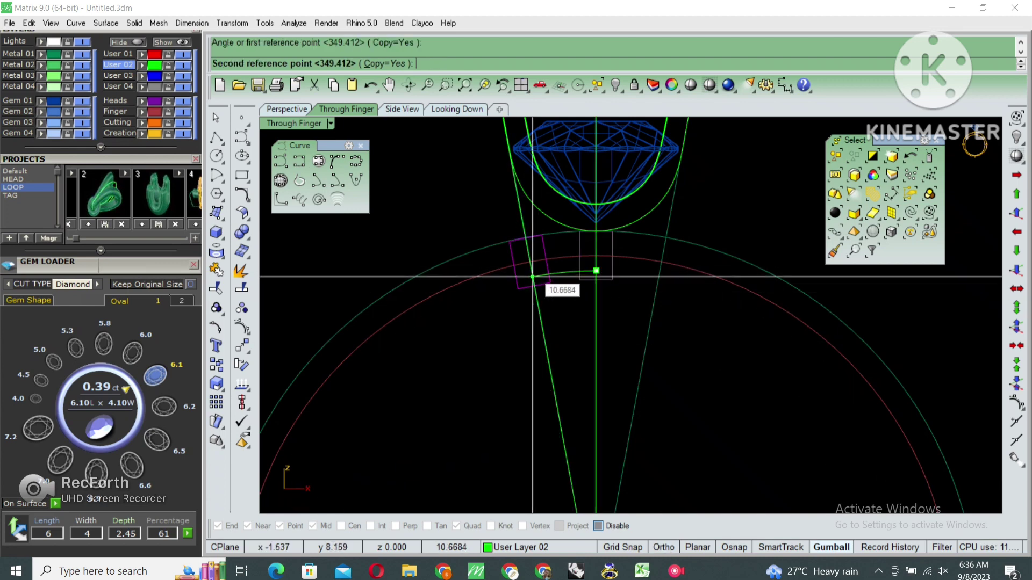
scroll(532, 270, "down", 2)
left_click(556, 263)
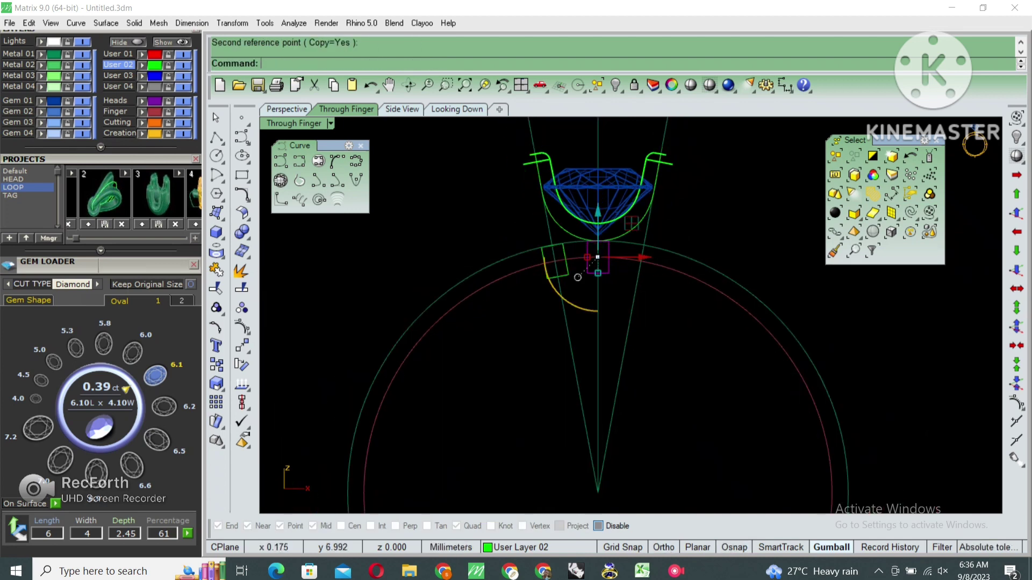
key("Delete")
Step: Select the tilted square and switch the view back to shaded display
left_click(541, 278)
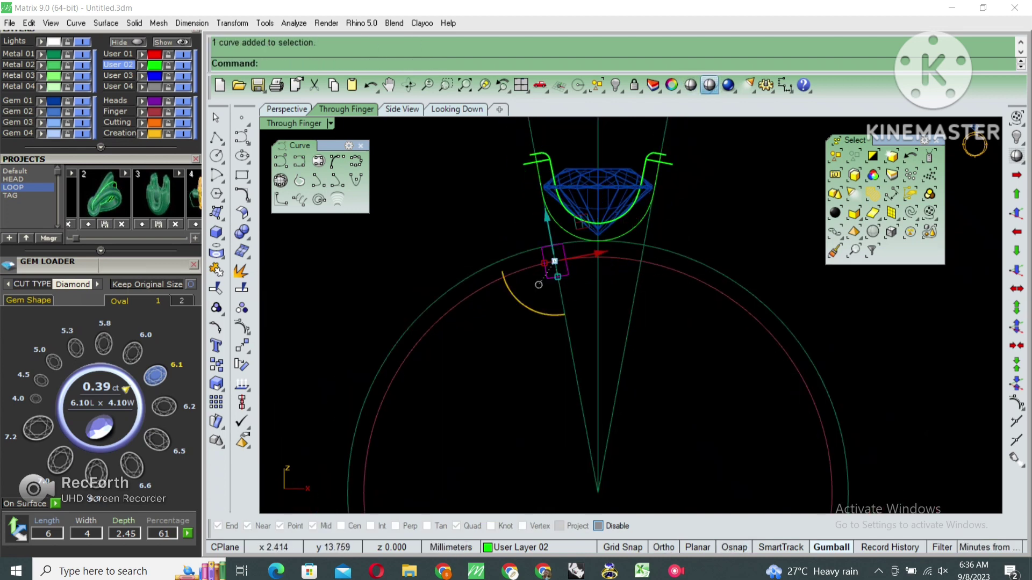
key("ctrl+alt+s")
scroll(538, 285, "up", 1)
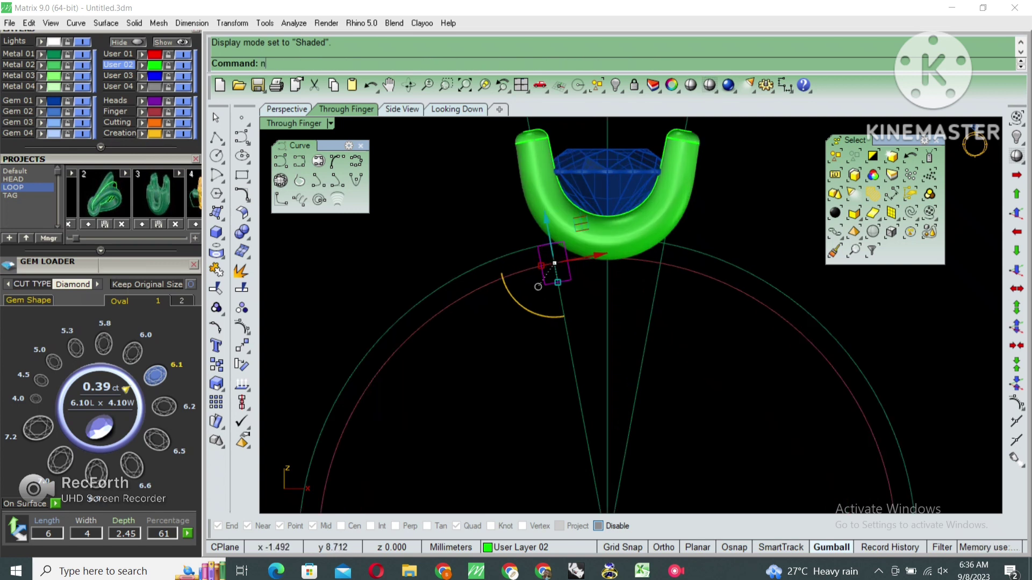
type("m")
key("Return")
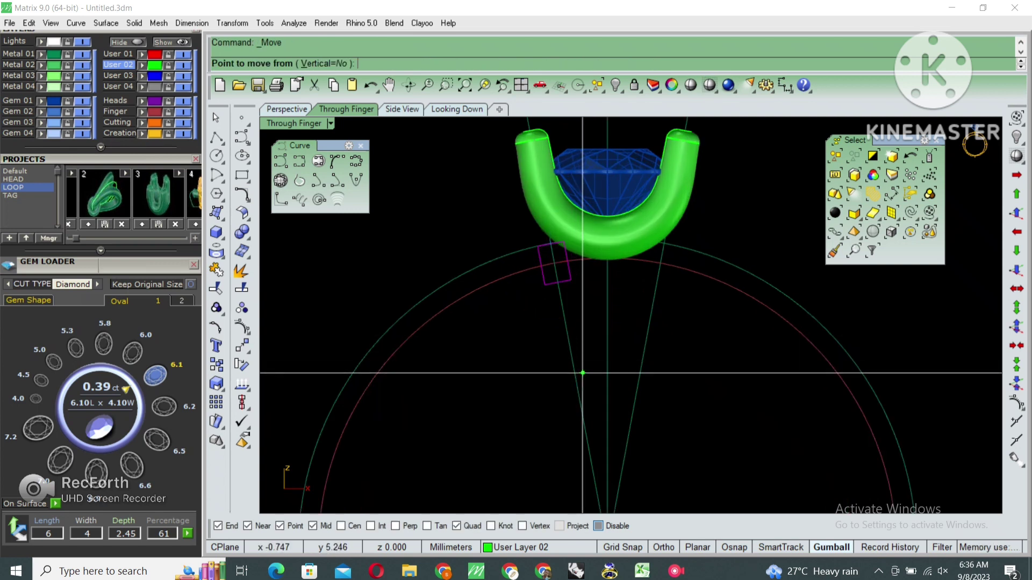
Step: Cancel the first move attempt and switch Through Finger to wireframe, zooming in on the profile
left_click(576, 381)
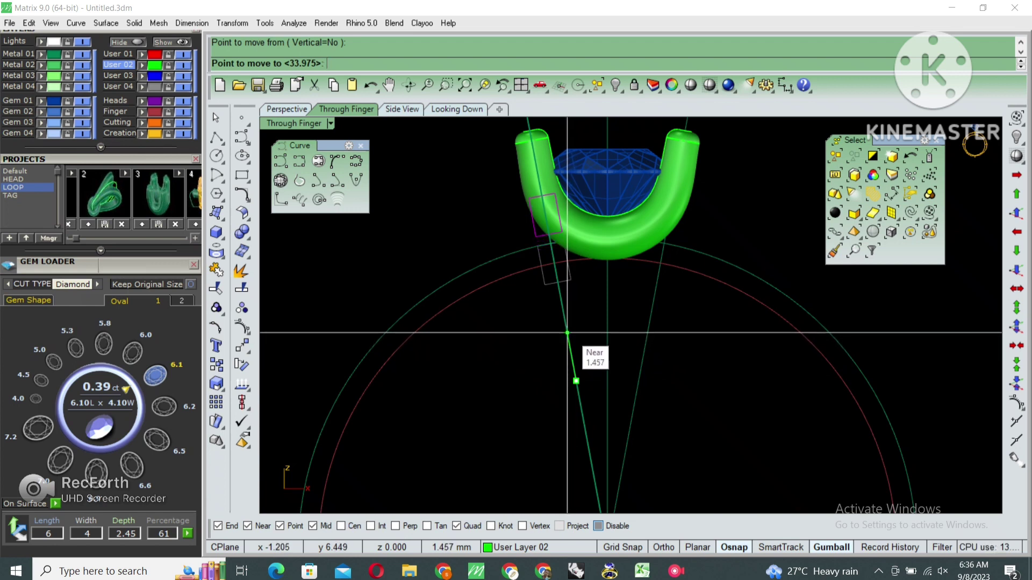
key("Escape")
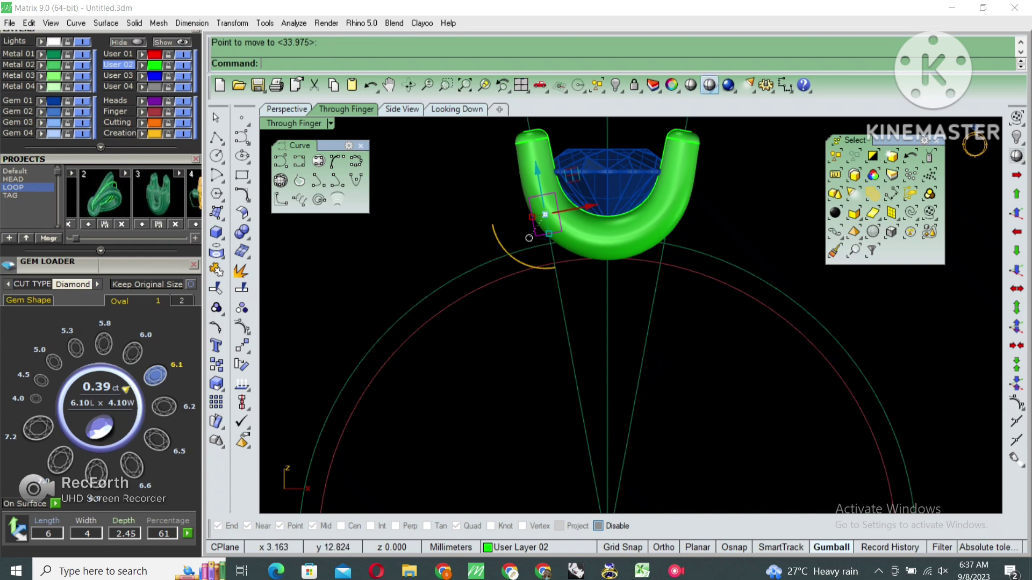
key("ctrl+alt+w")
scroll(530, 238, "up", 2)
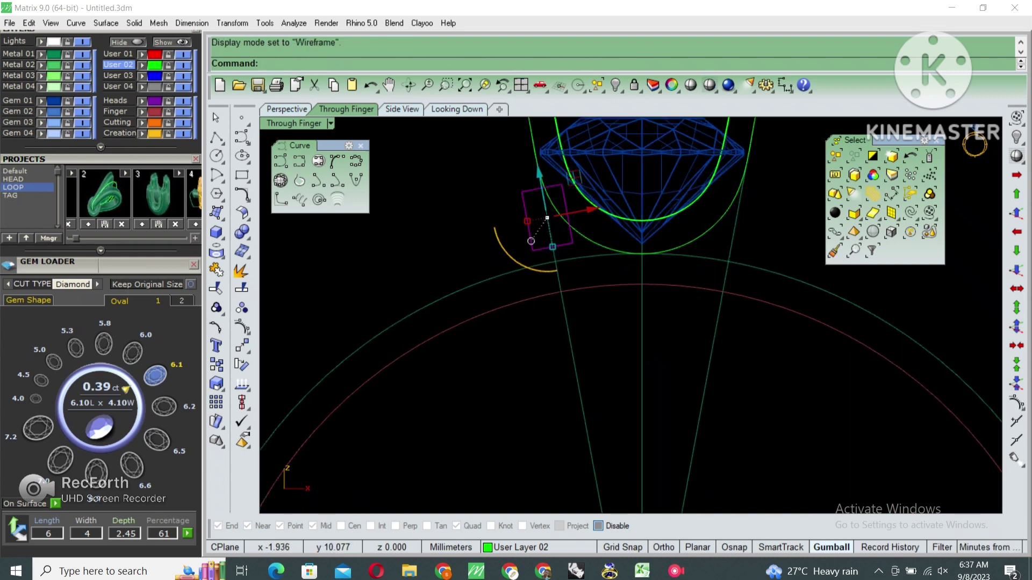
type("Scale1D")
scroll(531, 241, "up", 1)
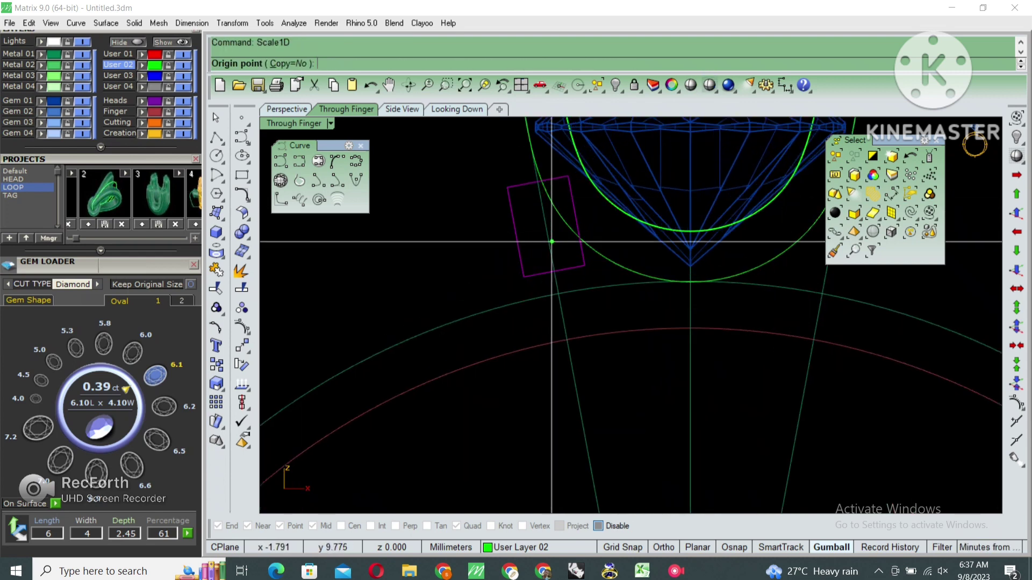
scroll(537, 258, "down", 2)
scroll(547, 293, "down", 1)
scroll(559, 311, "up", 1)
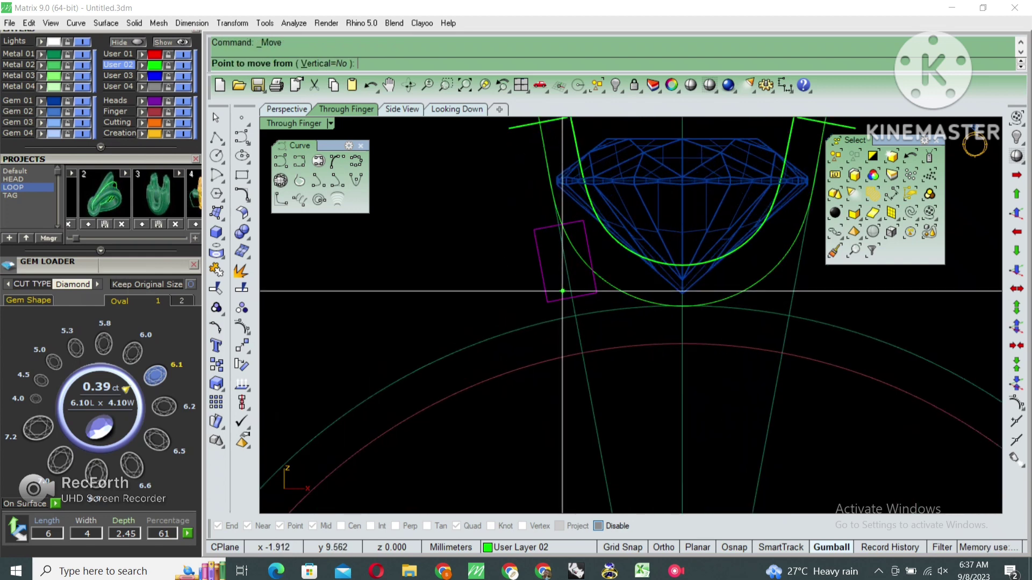
scroll(570, 328, "up", 1)
scroll(586, 348, "up", 1)
Step: Move the rectangle down beside the prong's lower left and return to four views
left_click(586, 348)
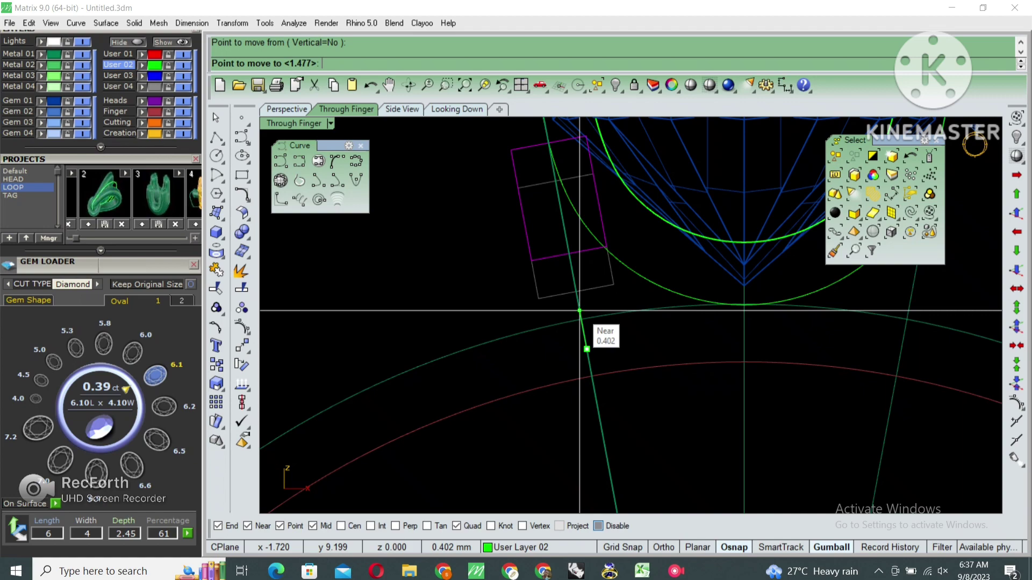
left_click(587, 349)
scroll(586, 344, "down", 2)
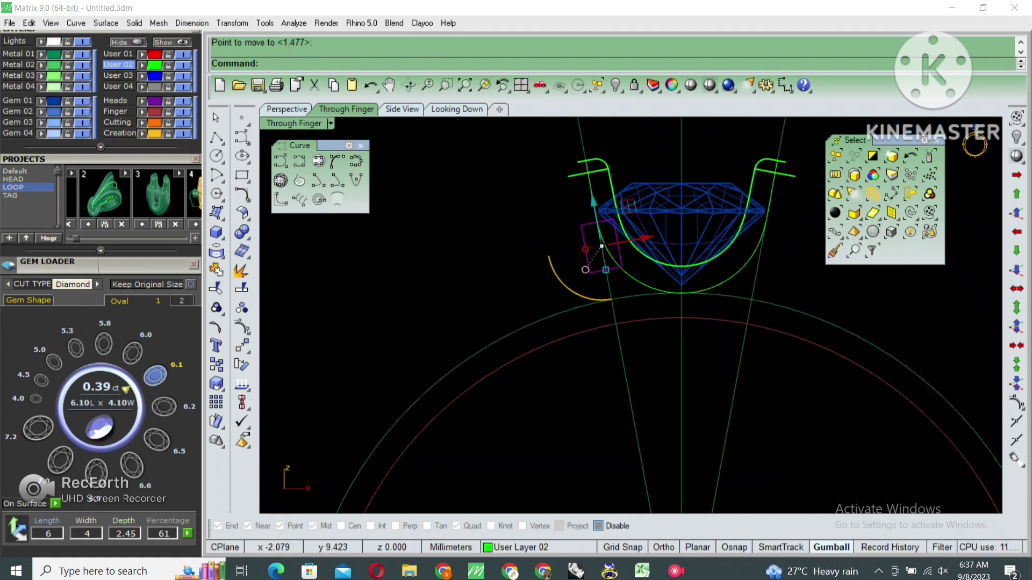
key("ctrl+m")
Step: Extrude the rectangle into a solid bridge bar between the two U prongs
left_click(287, 110)
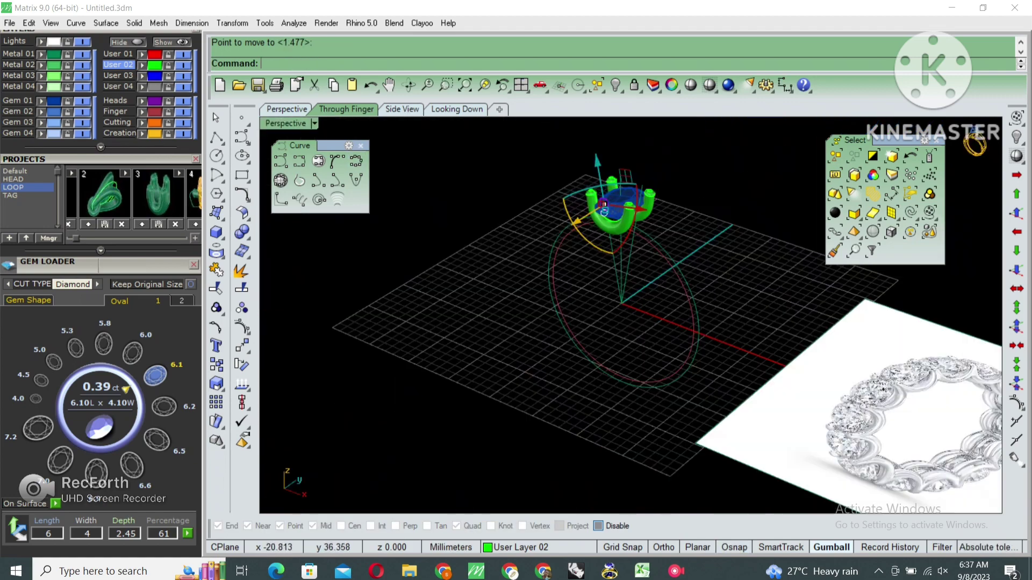
right_click_drag(645, 323, 677, 310)
scroll(661, 340, "up", 2)
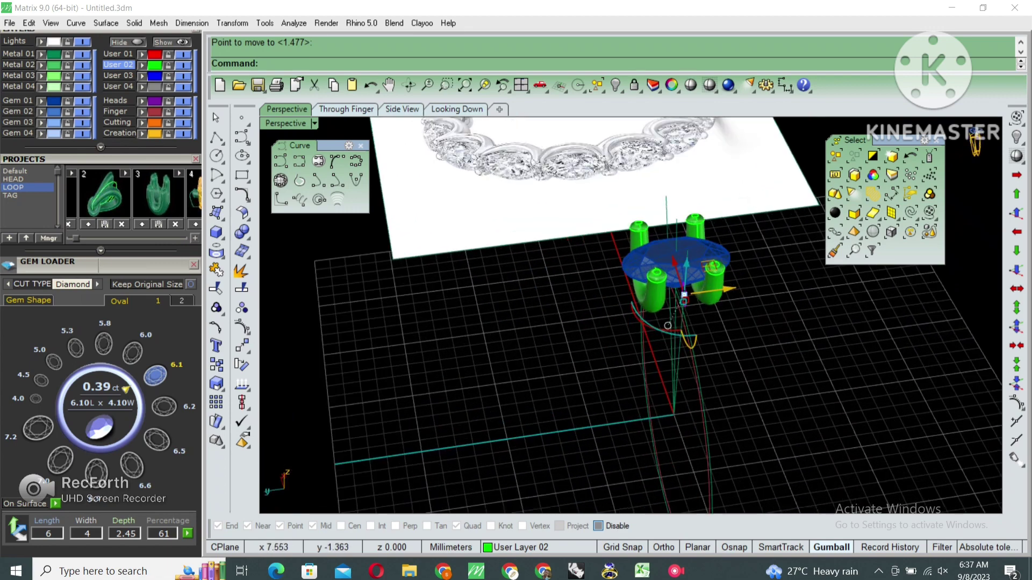
scroll(678, 322, "up", 3)
scroll(688, 323, "up", 2)
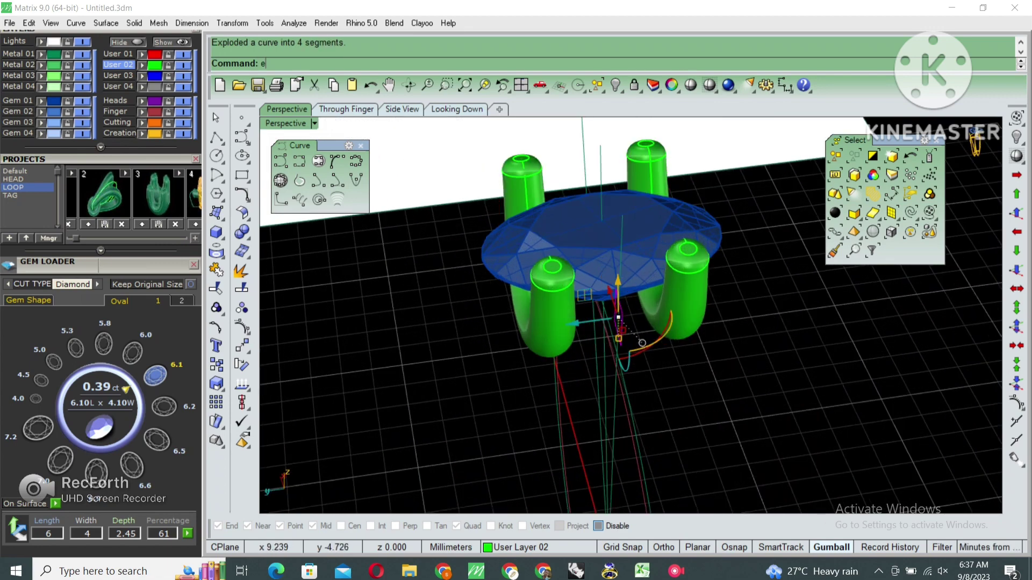
scroll(698, 322, "up", 2)
left_click(699, 323)
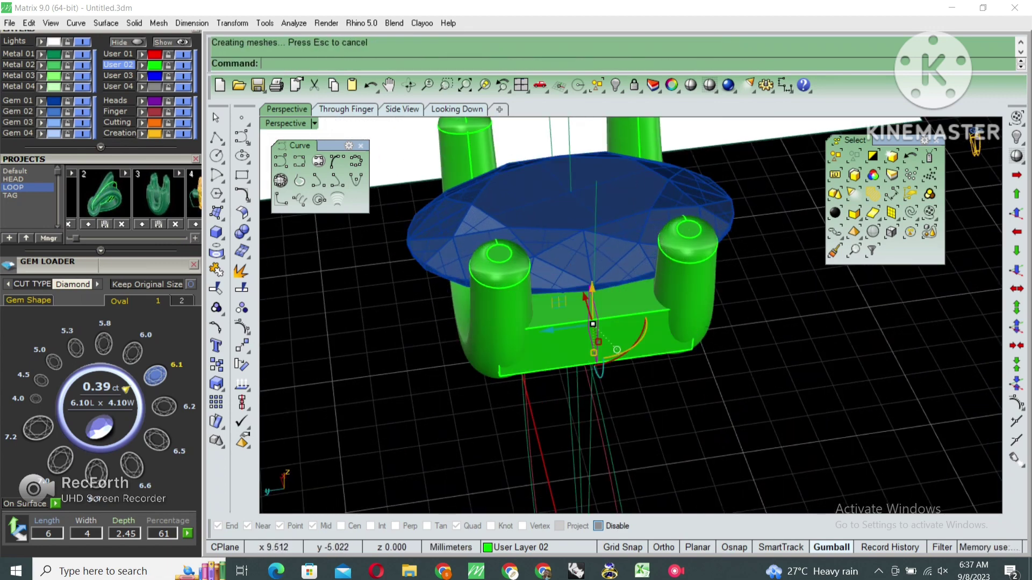
Step: Orbit below and above the setting to check the bar, selecting then clearing the gem
right_click_drag(629, 376, 629, 274)
mouse_move(487, 281)
right_mouse_down()
mouse_move(537, 322)
mouse_move(573, 276)
right_mouse_up()
left_click(570, 286)
left_click_drag(543, 422, 690, 449)
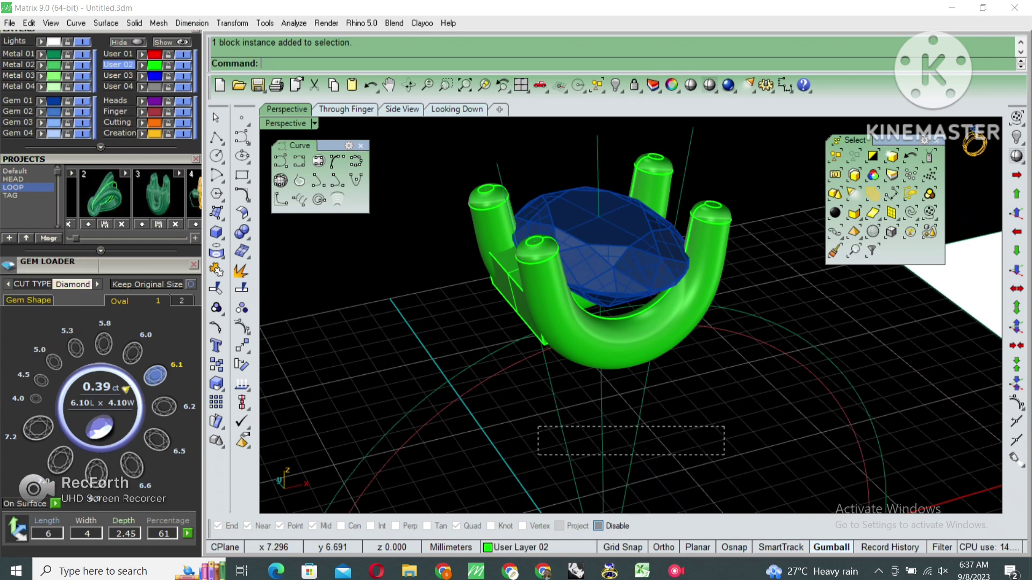
right_click_drag(618, 430, 581, 398)
Step: Hide the oval gem and zoom in on the prongs and bridge bar
left_click(591, 301)
left_click(616, 85)
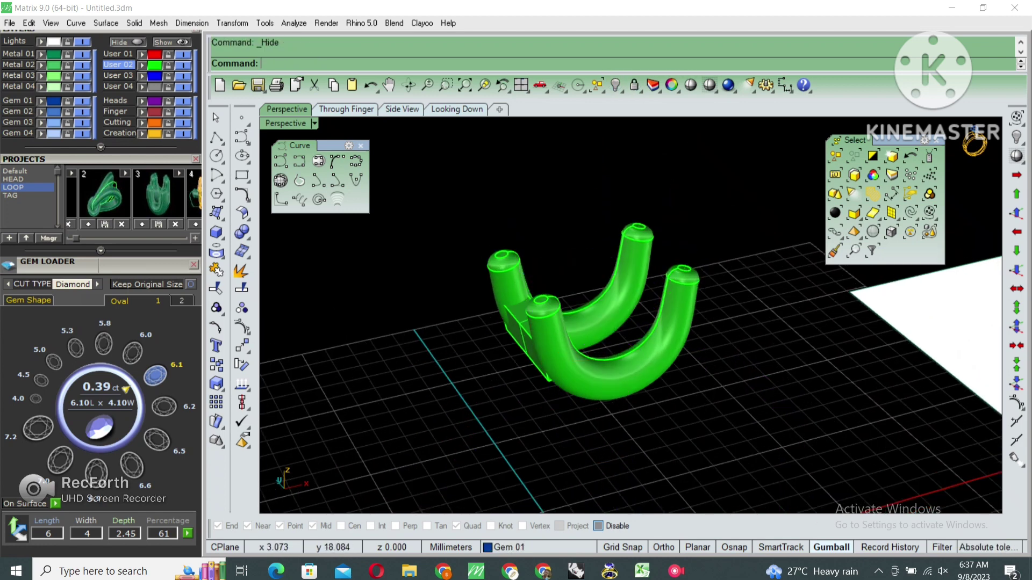
right_click_drag(591, 323, 619, 279)
scroll(618, 279, "up", 3)
type("ce")
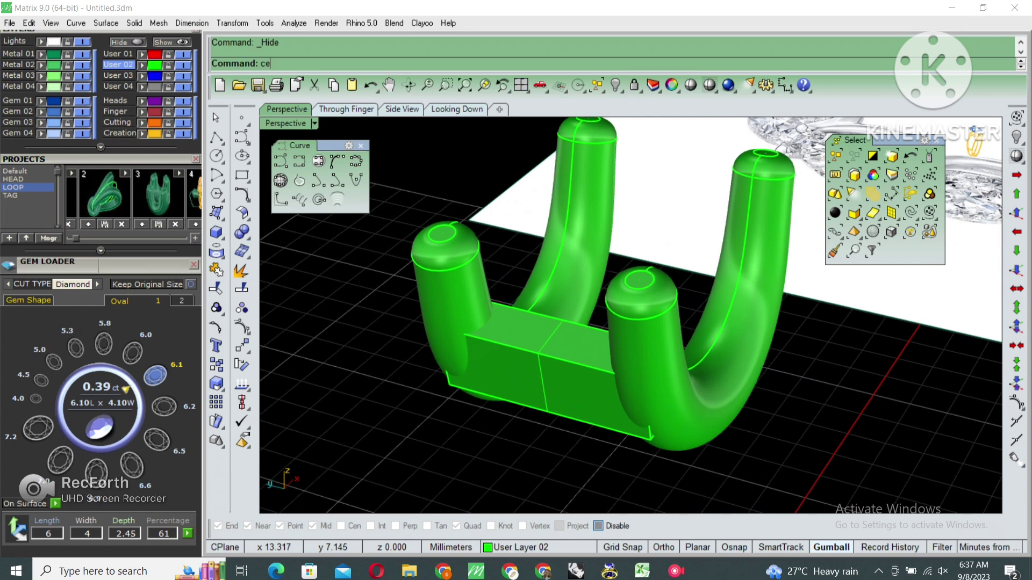
Step: Chamfer two bridge-bar edges with a 0.25 distance
key("Return")
type("25")
key("Return")
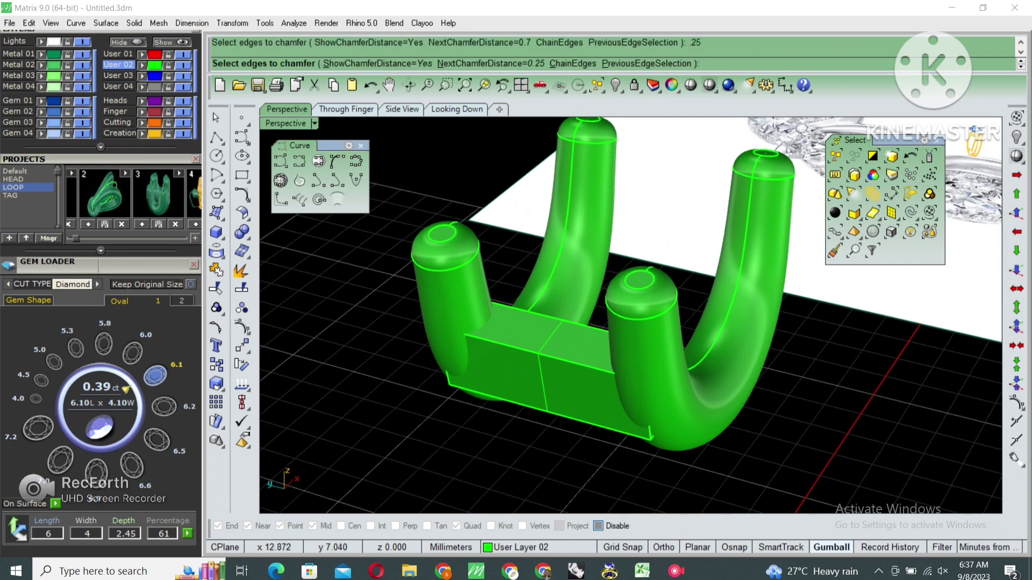
left_click(500, 346)
left_click(511, 329)
key("Return")
right_click_drag(591, 323, 537, 301)
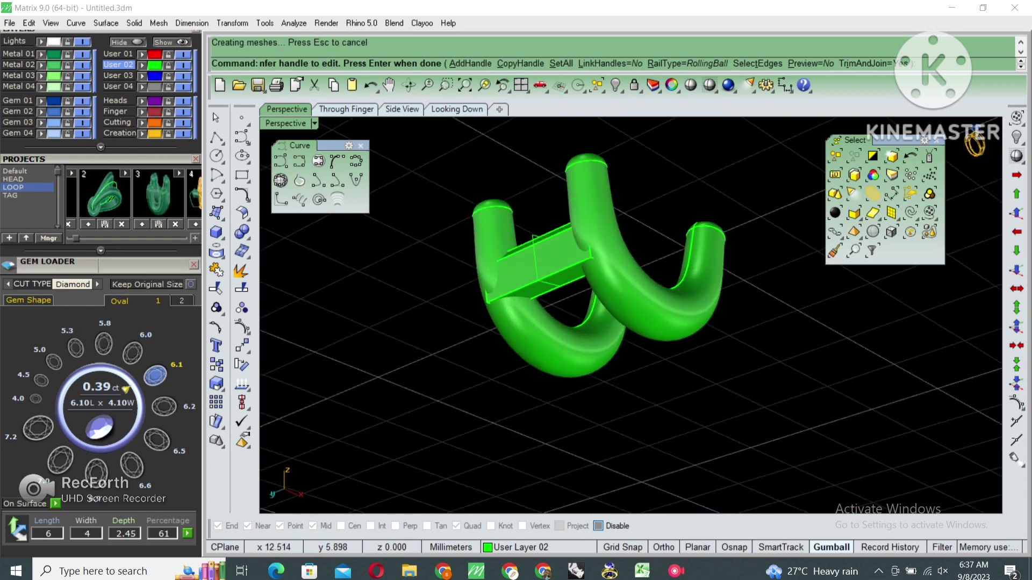
Step: Fillet the bar's lower long edge with a 0.3 radius using FilletEdge
key("Return")
key("Escape")
type("FilletEdge")
key("Return")
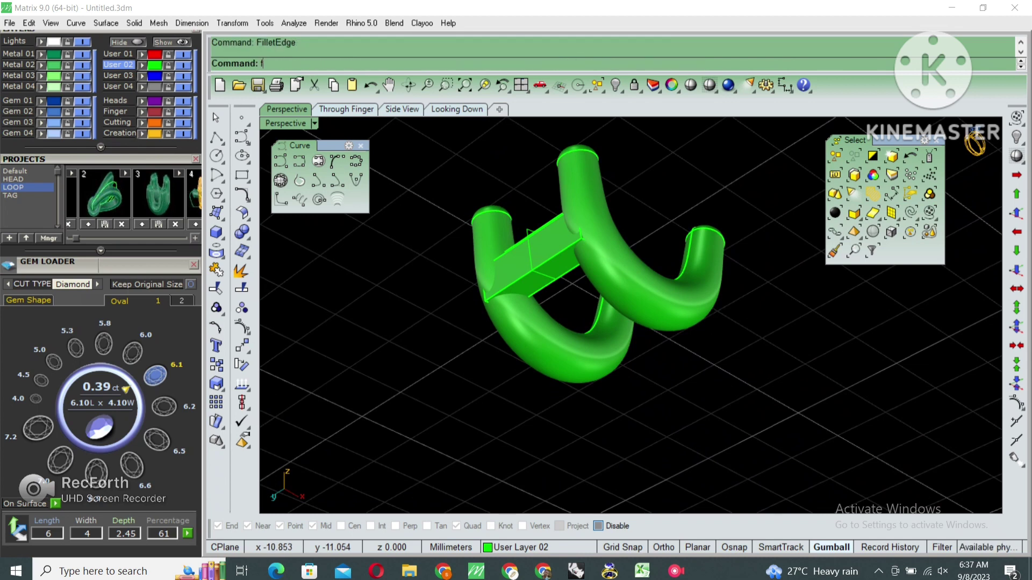
type(".3")
key("Return")
left_click(532, 270)
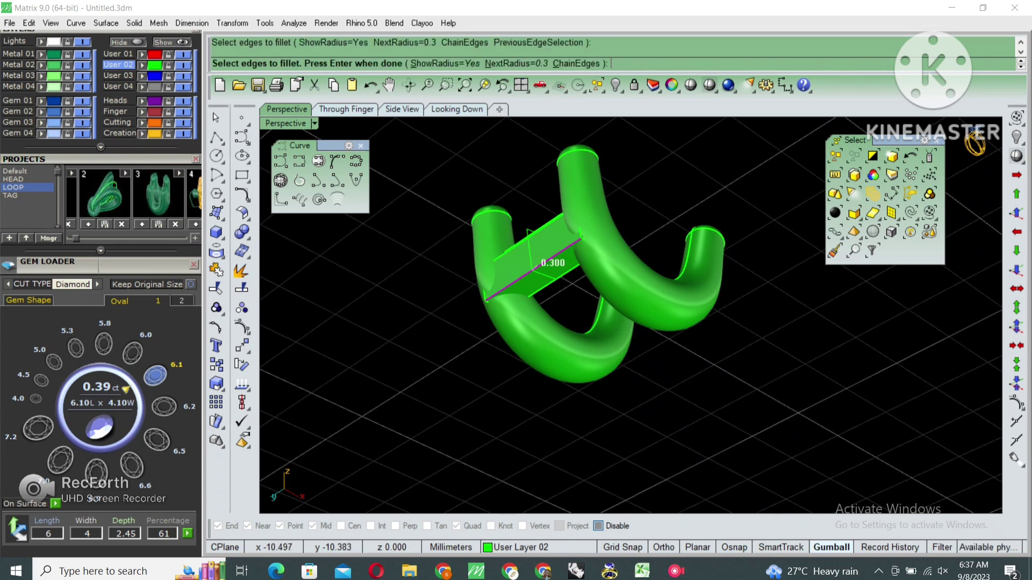
Step: Show the hidden oval gem again between the prongs
key("Return")
key("Return")
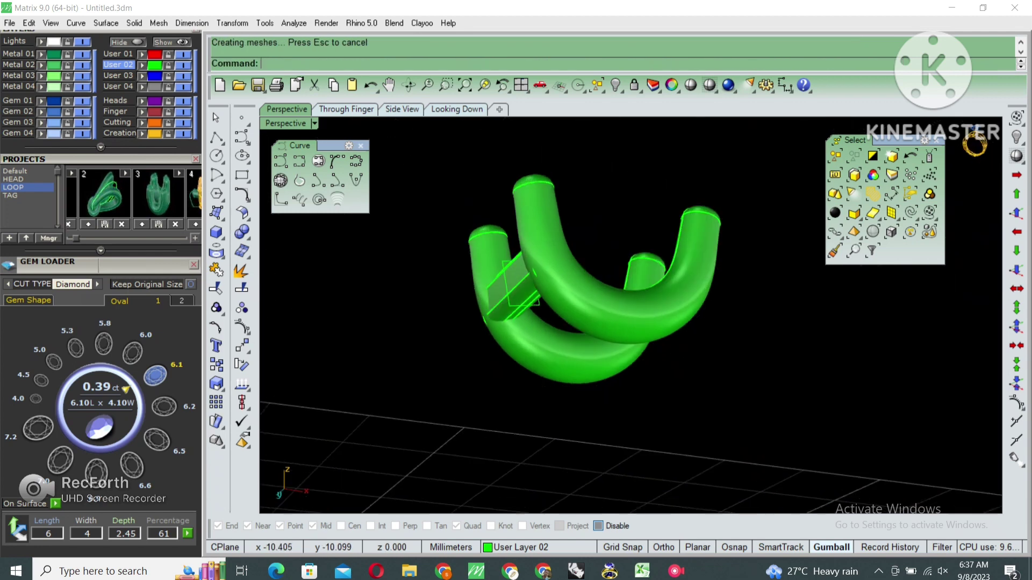
Step: Group the prongs, bridge bar and curves together
left_click_drag(473, 268, 543, 344)
mouse_move(592, 376)
right_mouse_down()
mouse_move(618, 350)
mouse_move(495, 325)
mouse_move(538, 301)
mouse_move(591, 350)
mouse_move(580, 301)
mouse_move(591, 323)
right_mouse_up()
key("ctrl+g")
scroll(538, 322, "down", 3)
key("ctrl+shift+h")
left_click(580, 285)
key("Return")
key("ctrl+a")
key("Escape")
scroll(615, 363, "up", 5)
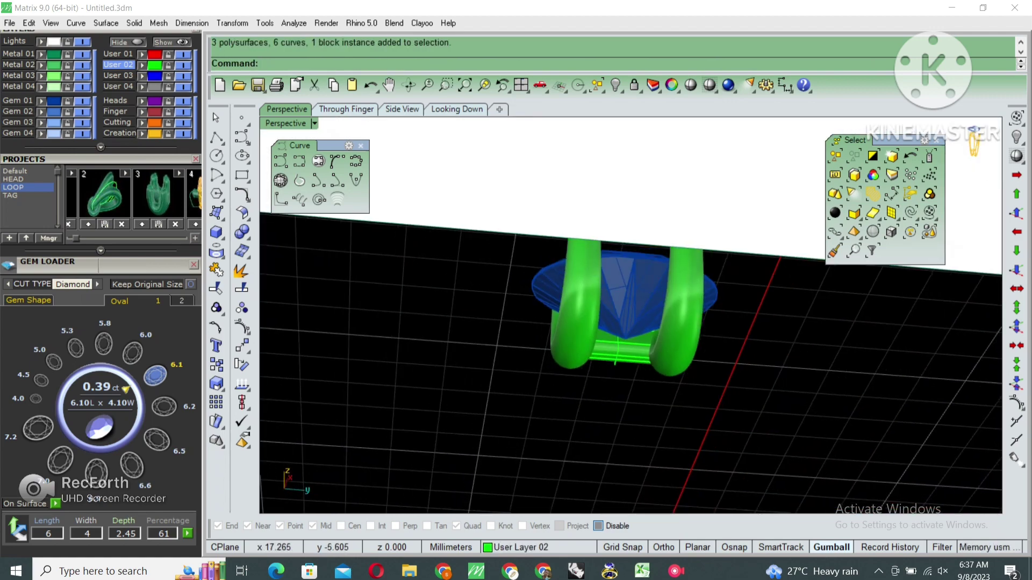
Step: Maximize the side view with shaded display and zoom in on the setting
key("ctrl+shift+e")
key("ctrl+m")
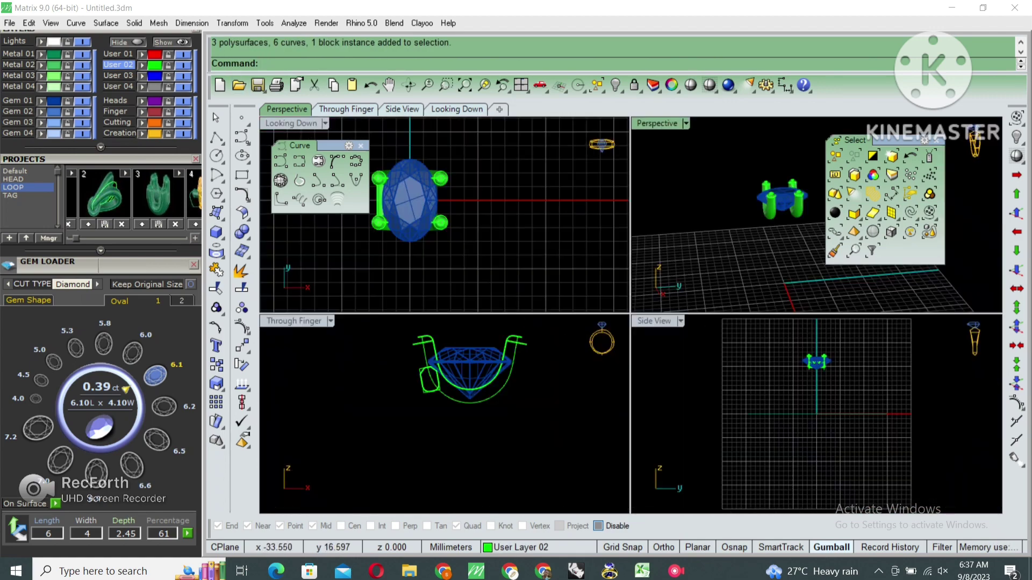
double_click(654, 321)
key("ctrl+alt+s")
scroll(640, 205, "up", 3)
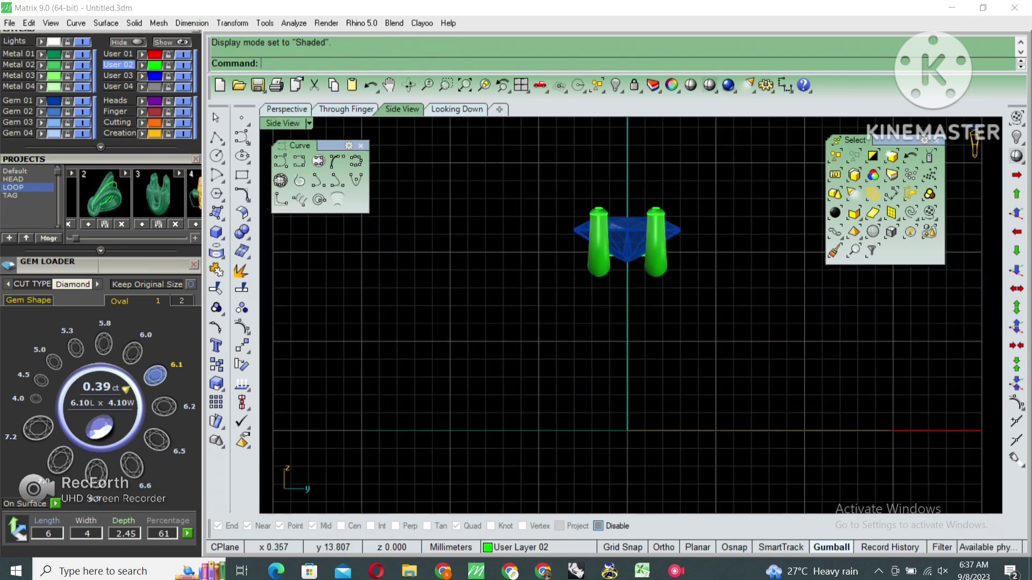
scroll(639, 205, "up", 3)
Step: Select only the left prong and start a CageEdit deformation on it
left_click(660, 226)
left_click(554, 242, "shift")
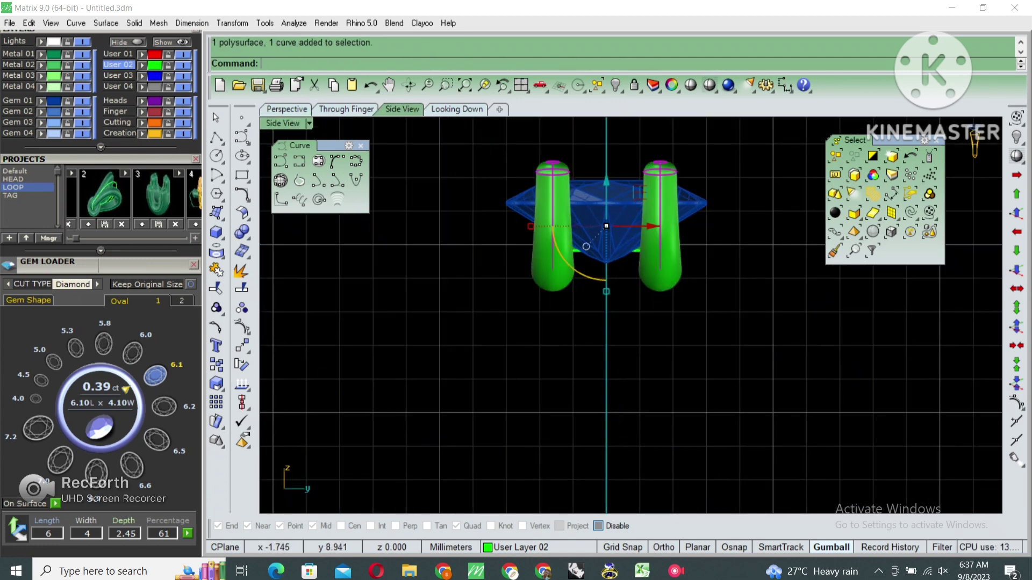
right_click_drag(586, 246, 586, 261)
left_click_drag(586, 260, 532, 260)
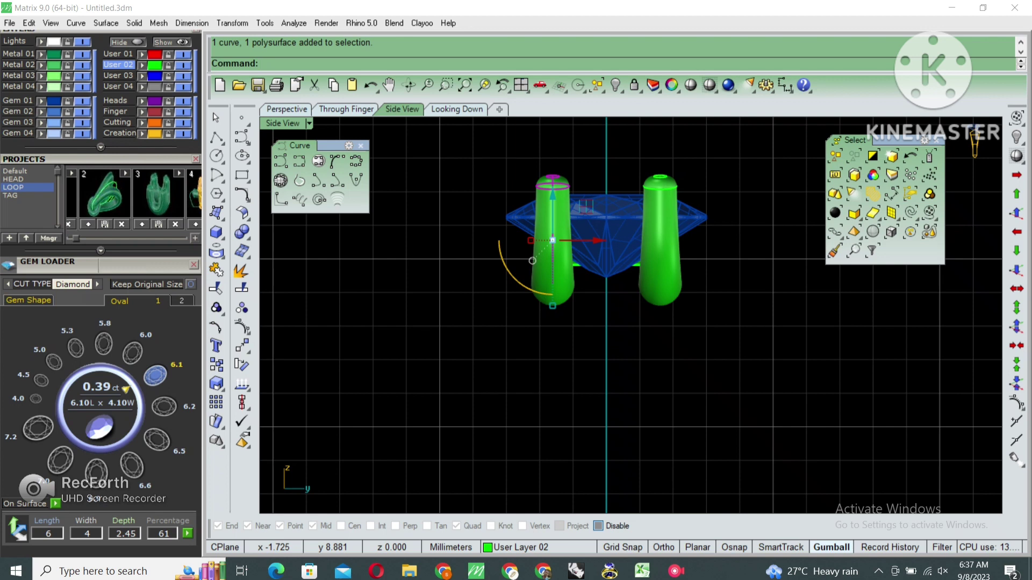
type("CageEdit")
key("Return")
left_click(334, 64)
Step: Set the cage point counts to 4 in X, Y and Z
key("Return")
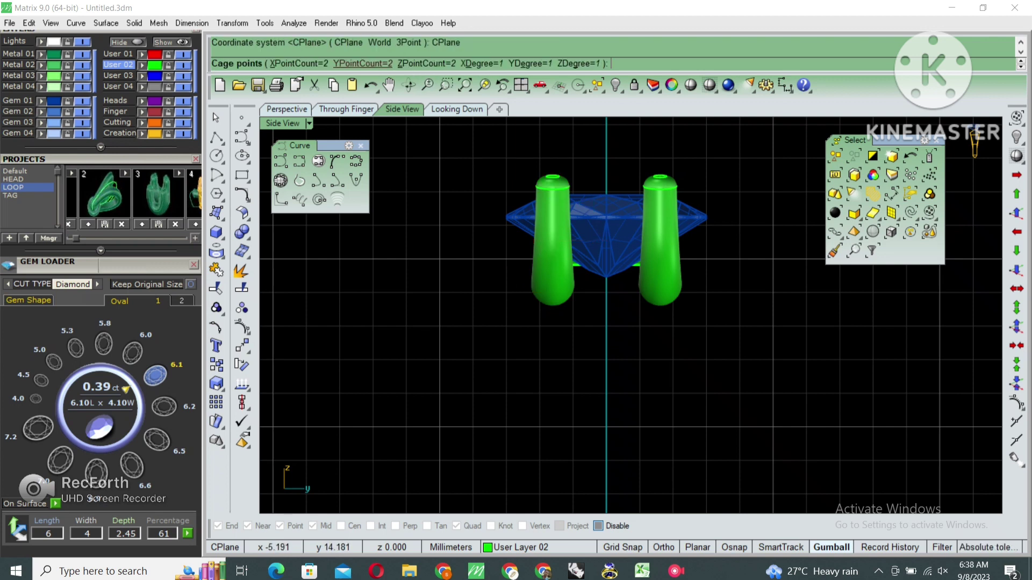
left_click(301, 64)
type("4")
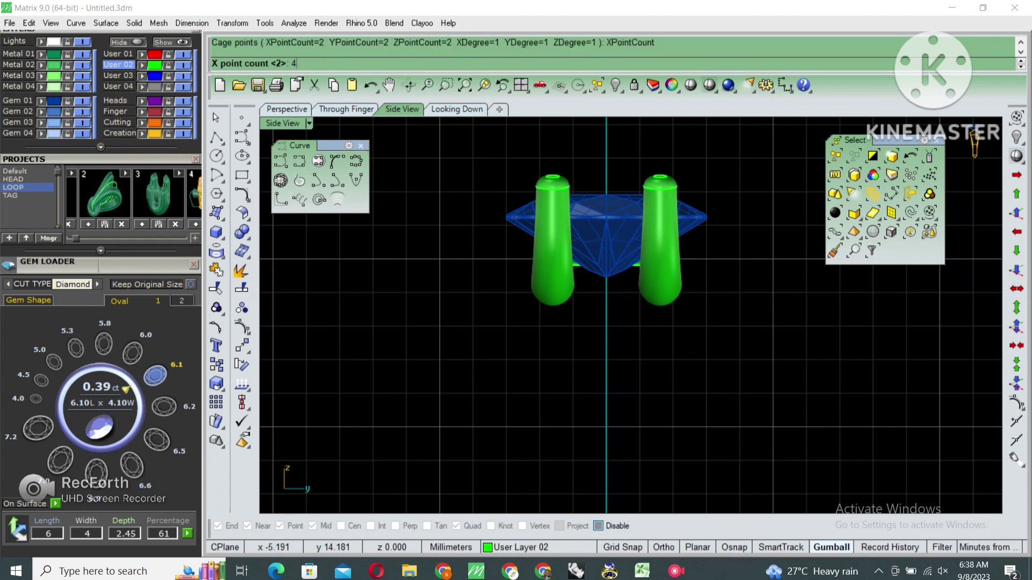
key("Return")
left_click(363, 64)
key("4")
key("Return")
left_click(426, 63)
key("4")
key("Return")
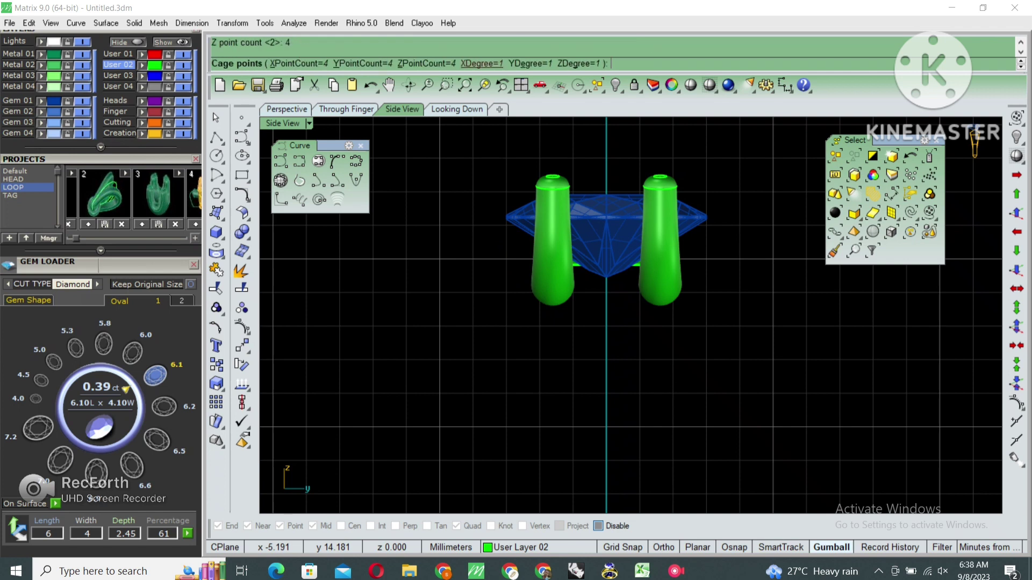
Step: Set the cage degree to 3 in X, Y and Z and build the cage around the left prong
left_click(481, 64)
type("3")
key("Return")
left_click(524, 63)
key("3")
key("Return")
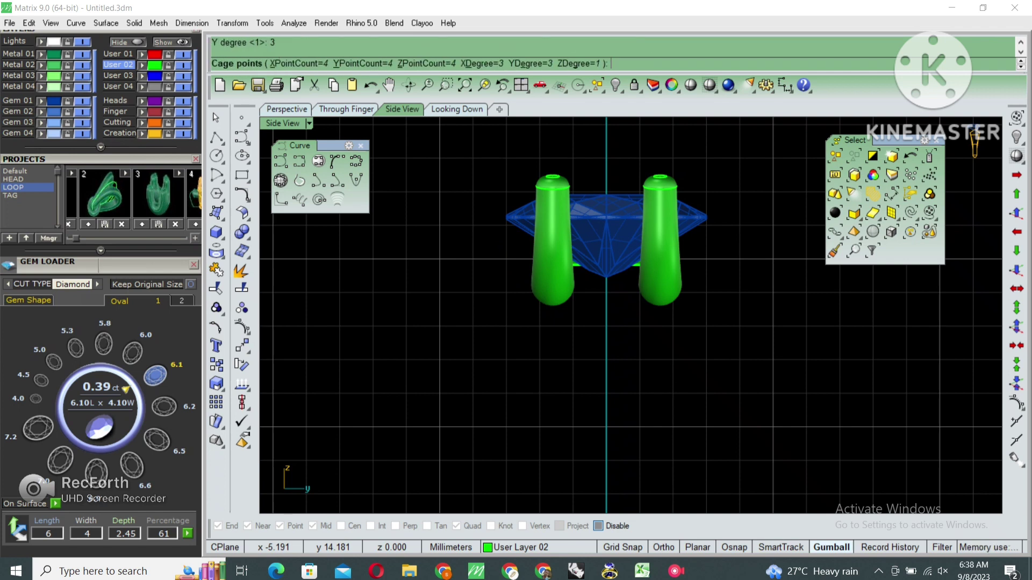
left_click(577, 63)
key("3")
key("Return")
key("Return")
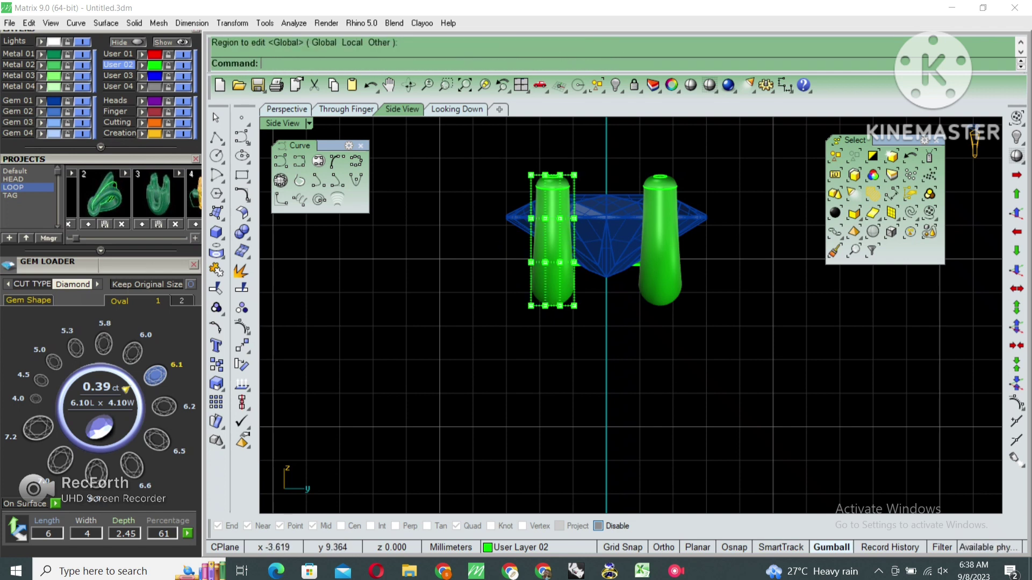
key("Return")
Step: Shift the bottom and middle cage rows right to bend the prong's lower end
left_click_drag(589, 293, 521, 317)
scroll(522, 318, "up", 2)
left_click_drag(588, 297, 600, 298)
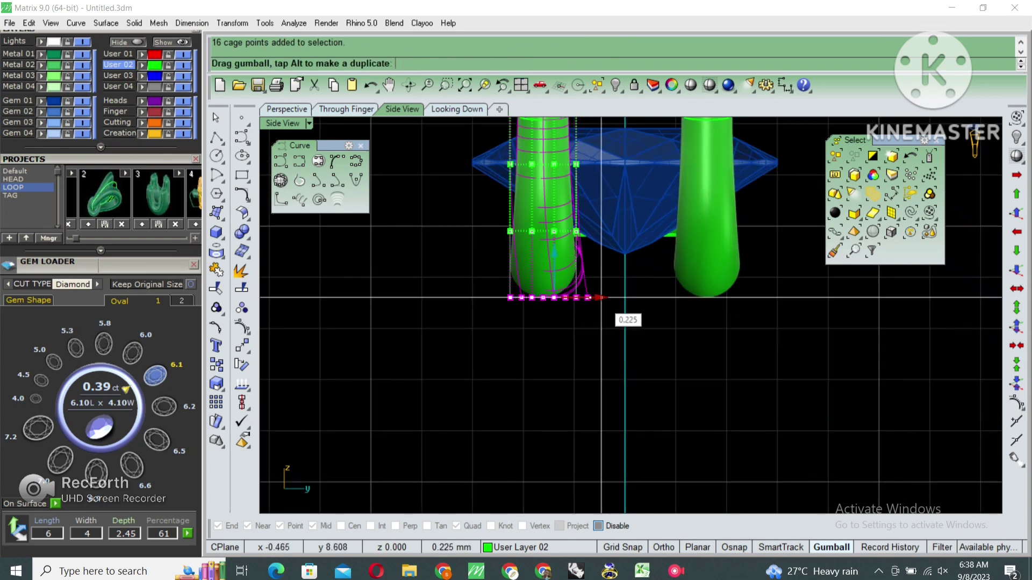
left_click_drag(473, 352, 603, 215)
left_click_drag(591, 265, 601, 265)
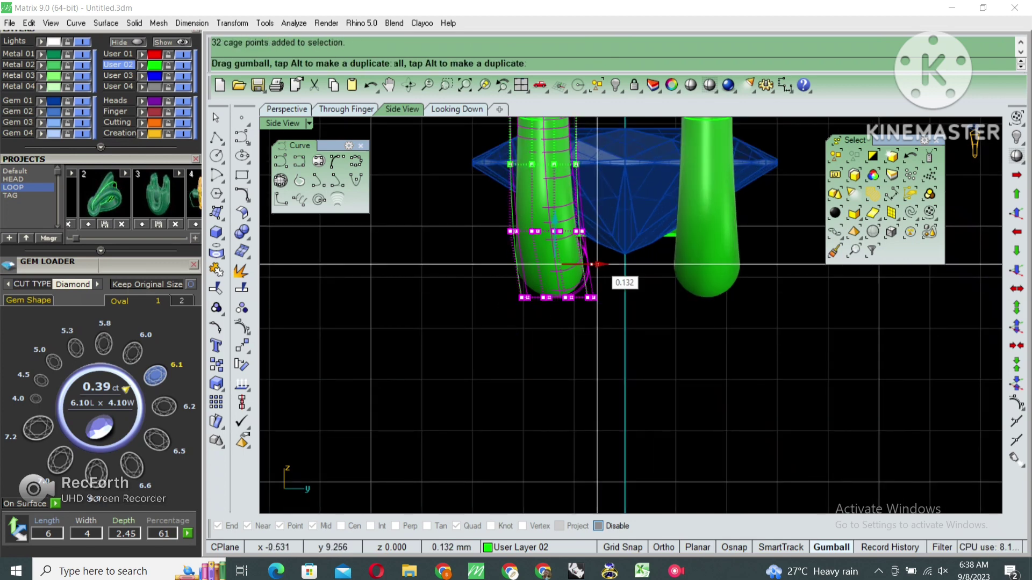
scroll(601, 265, "down", 2)
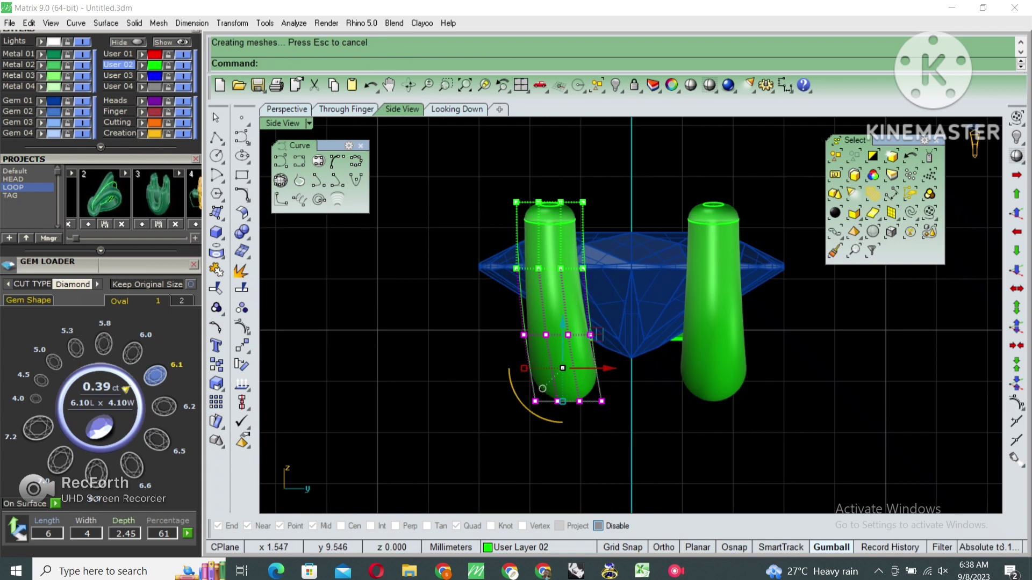
left_click(717, 301)
Step: Mirror the bent prong across the centre axis in the side view
left_click(583, 344)
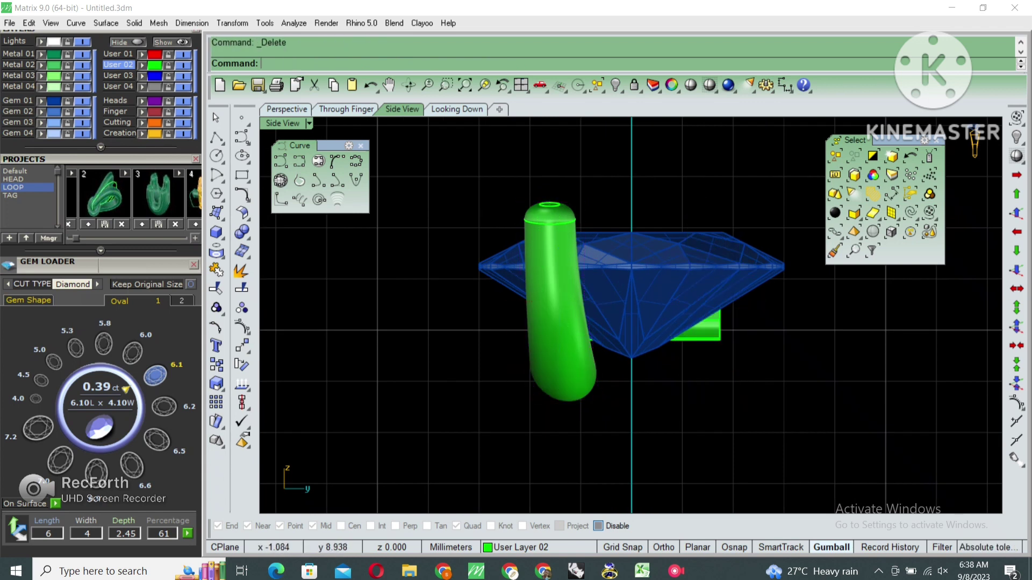
scroll(603, 365, "down", 1)
type("mirror")
key("Return")
left_click(626, 387)
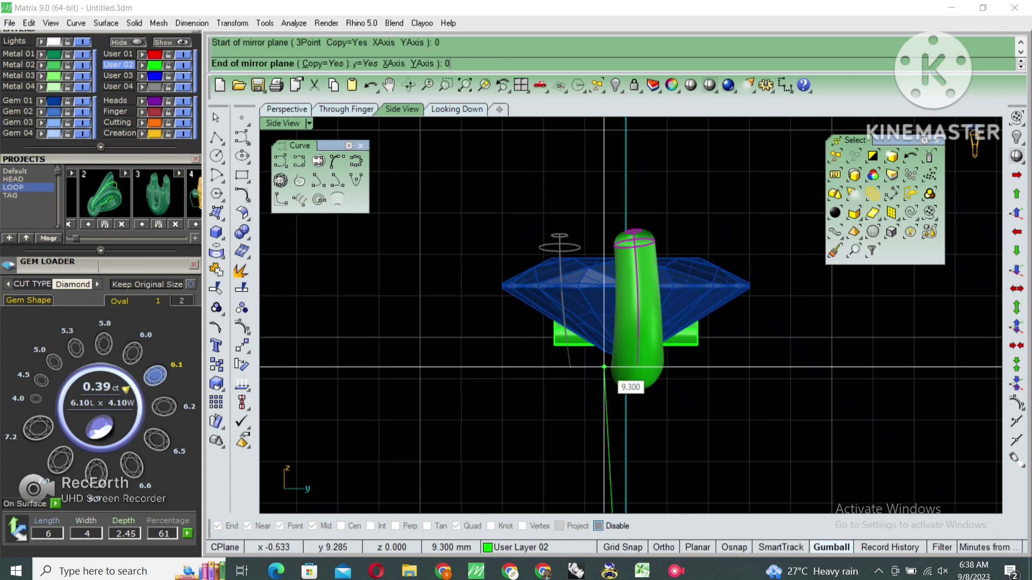
left_click(626, 242)
Step: In the top view, undo the mirror, nudge the prong pair lower, and mirror it across the gem centre
left_click(457, 109)
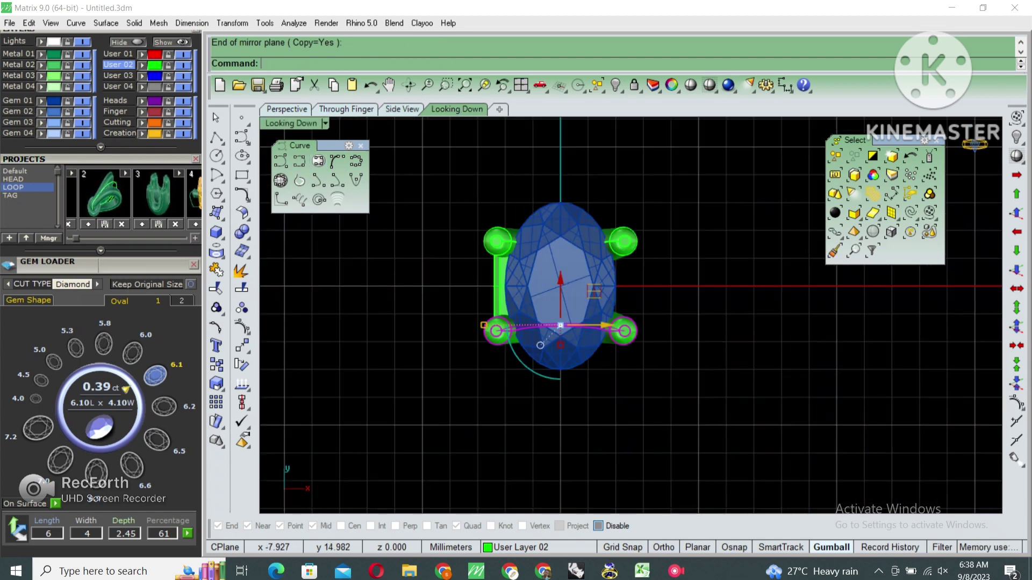
key("ctrl+z")
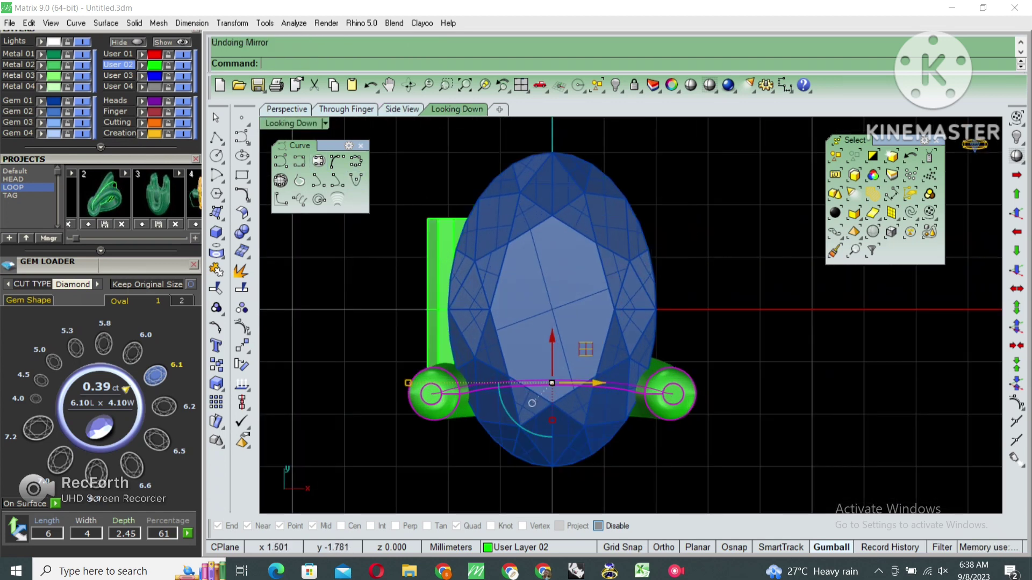
left_click_drag(552, 384, 552, 396)
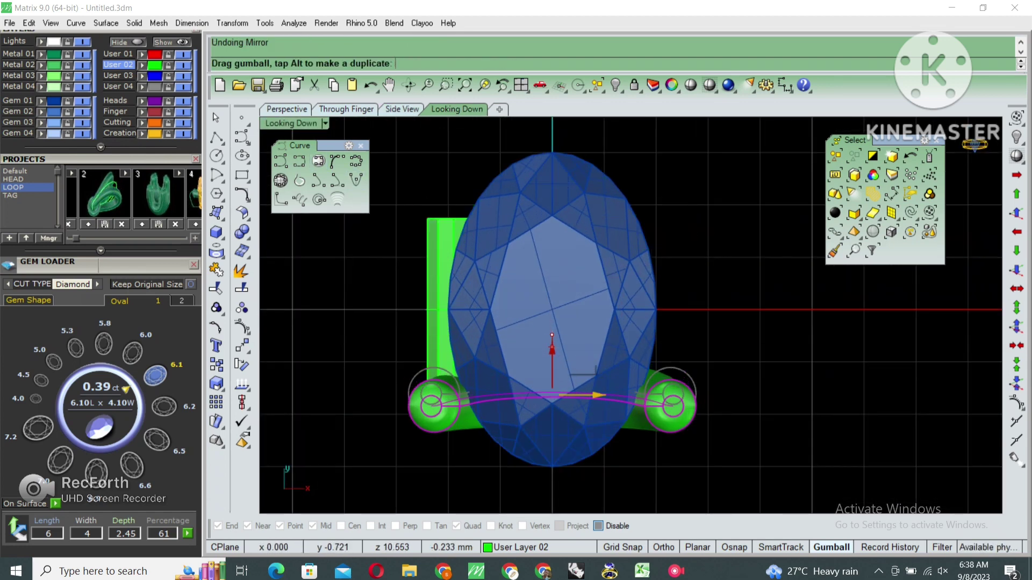
scroll(710, 366, "down", 2)
key("space")
left_click(583, 320)
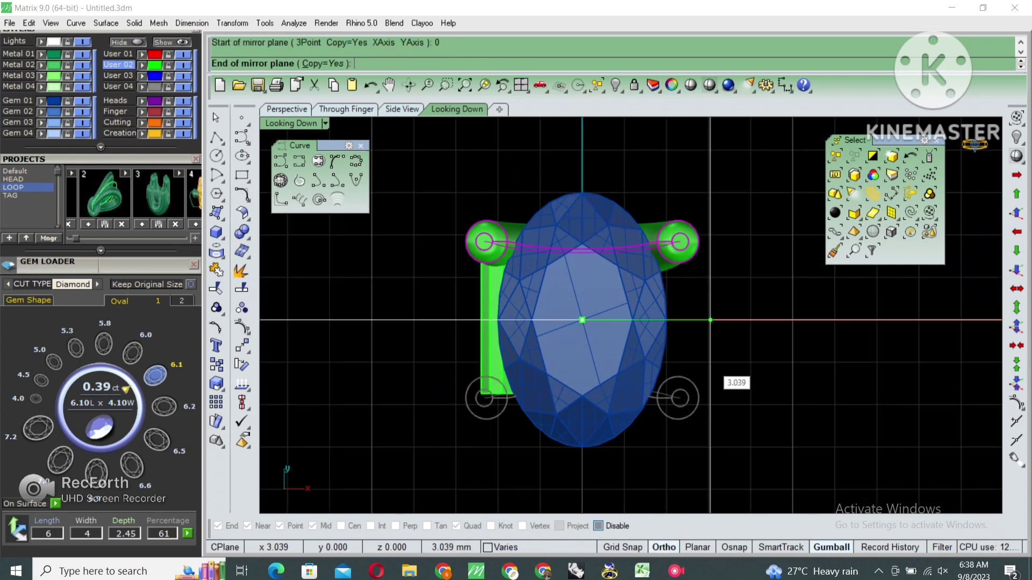
key("ctrl+F5")
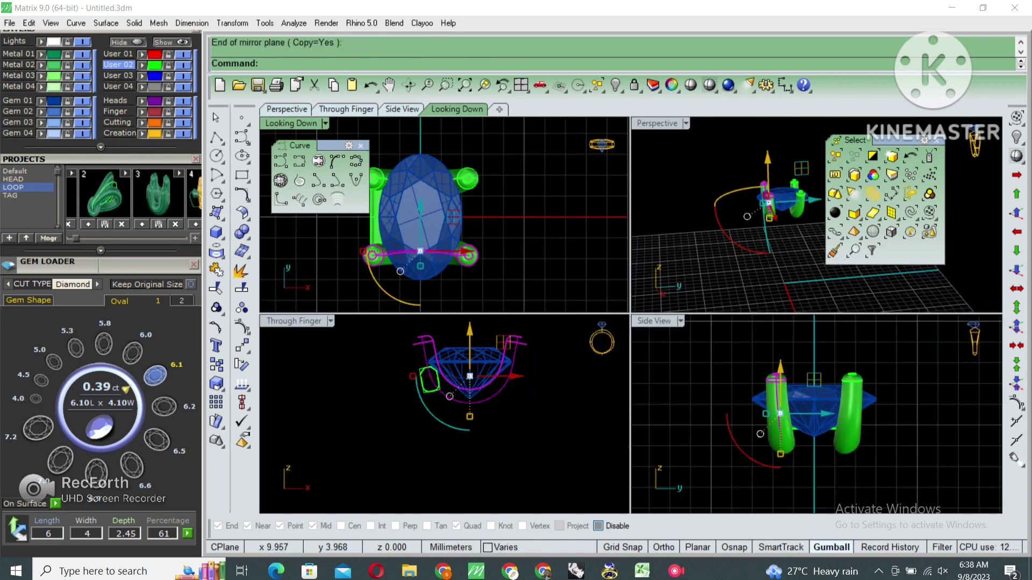
key("ctrl+F4")
Step: Window-select the gem and all prongs in Perspective and group them
right_click_drag(591, 322, 645, 268)
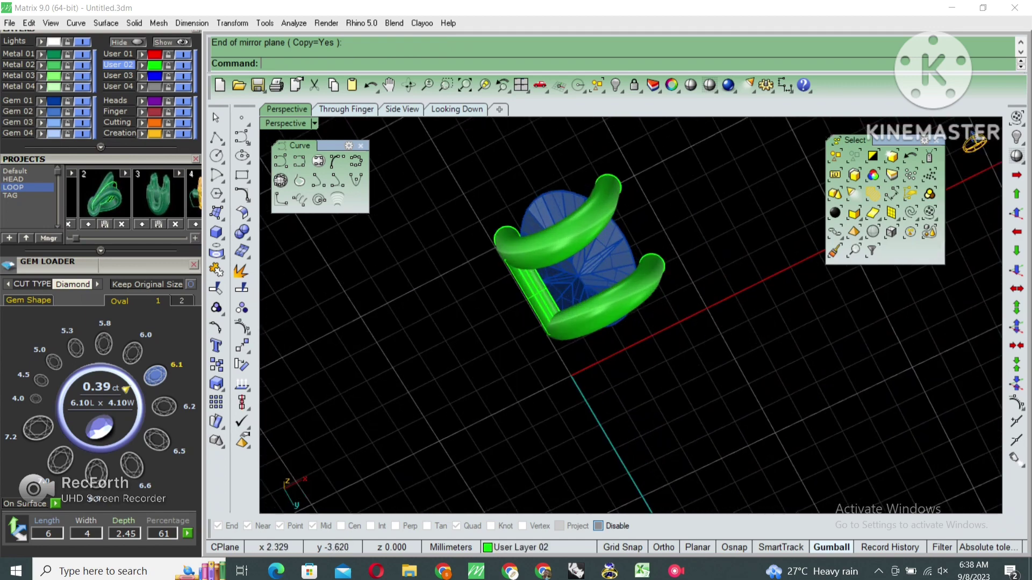
right_click_drag(591, 323, 591, 242)
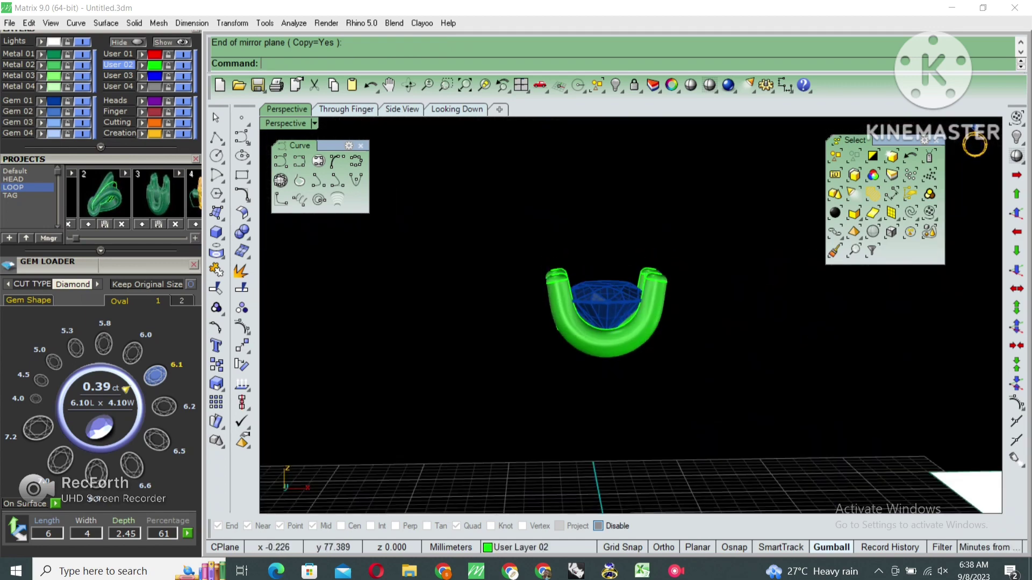
left_click_drag(486, 164, 640, 333)
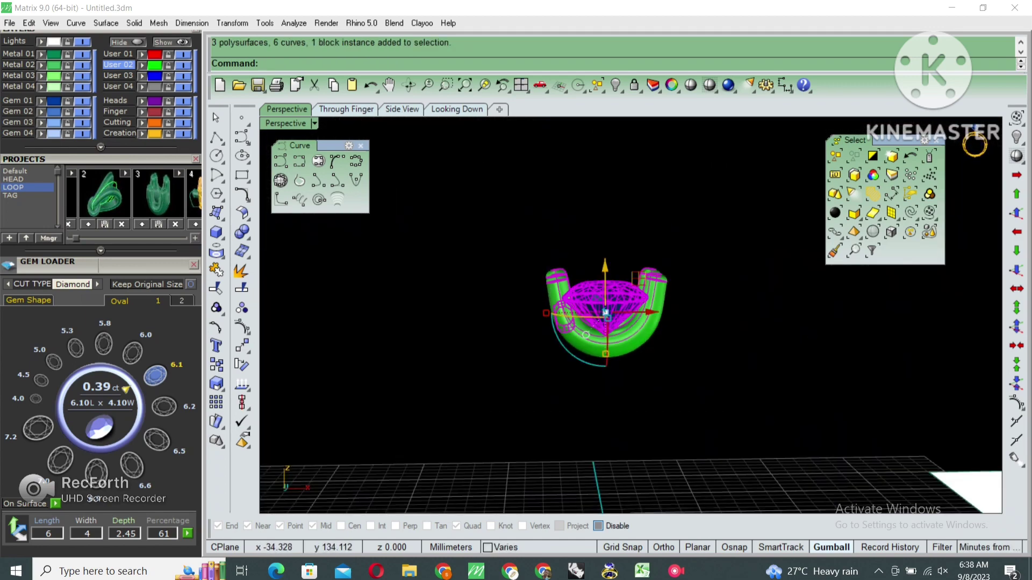
left_click(216, 307)
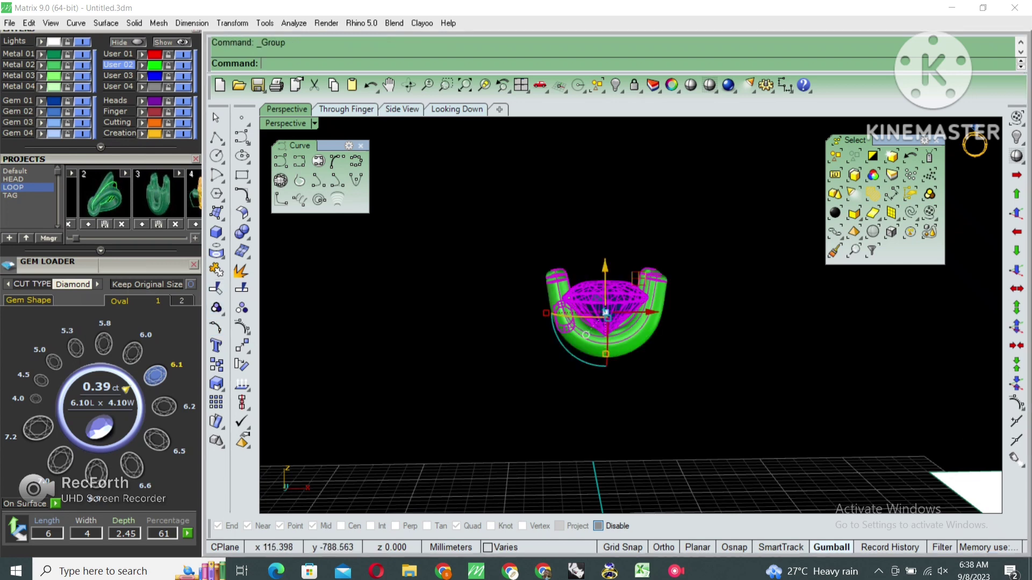
key("ctrl+m")
Step: Show the Through Finger view shaded with the setting panned lower left
left_click(346, 109)
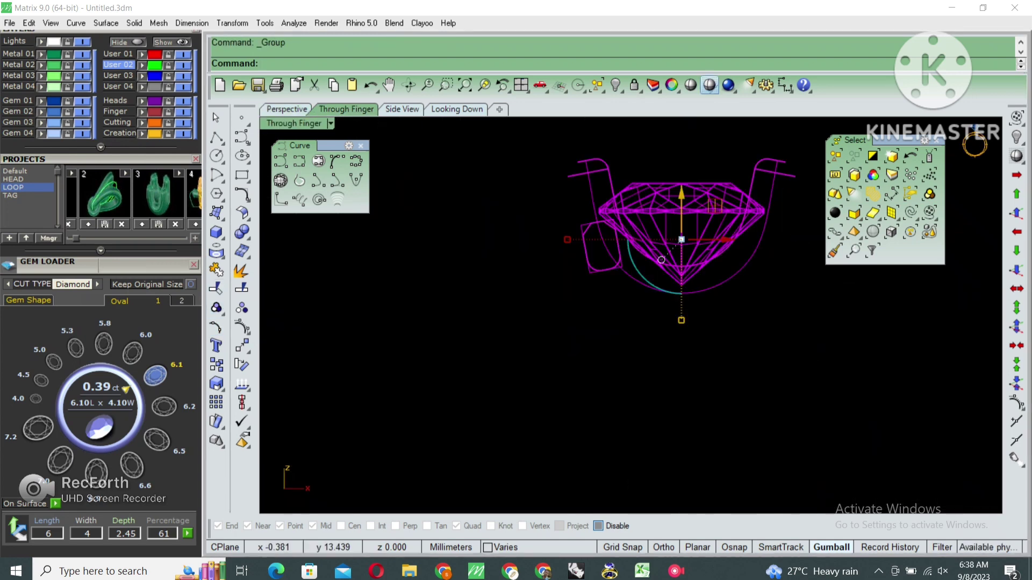
left_click(710, 85)
right_click_drag(634, 277, 571, 307)
type("pp")
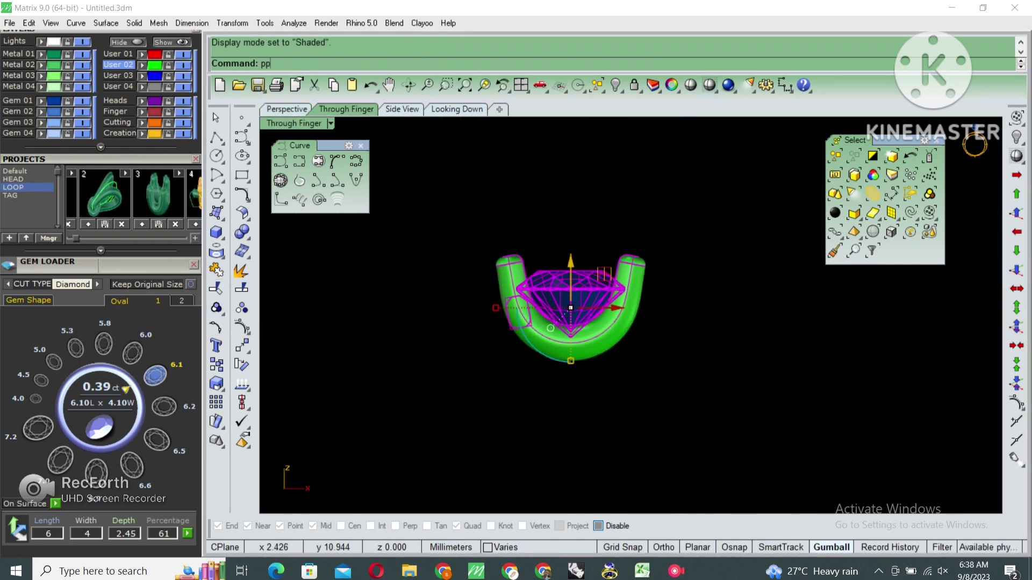
Step: Polar-array the grouped setting about the origin: 17 copies over 360°
key("Return")
type("0")
key("Return")
key("Return")
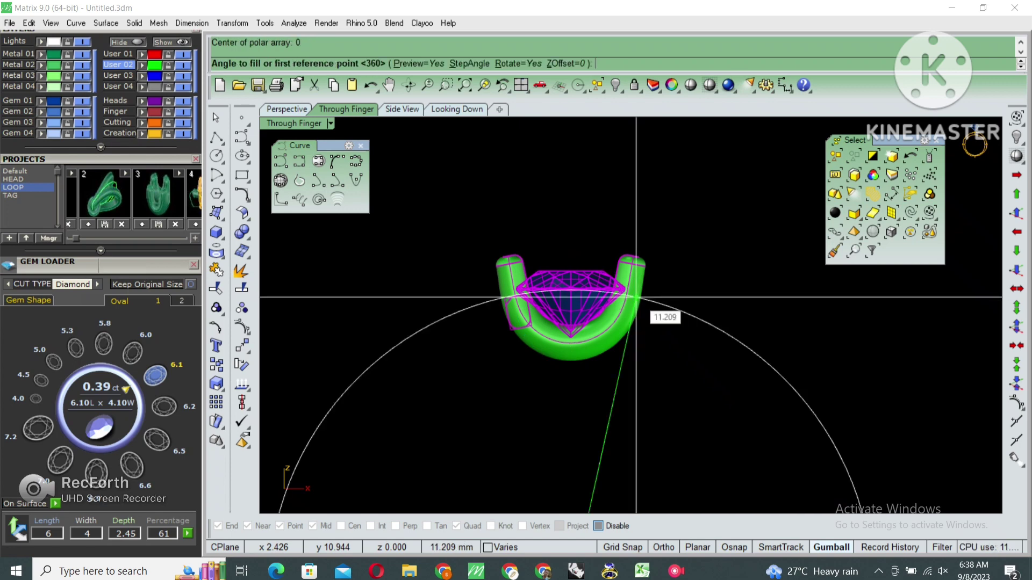
key("Return")
key("Return")
key("Return")
scroll(631, 314, "down", 3)
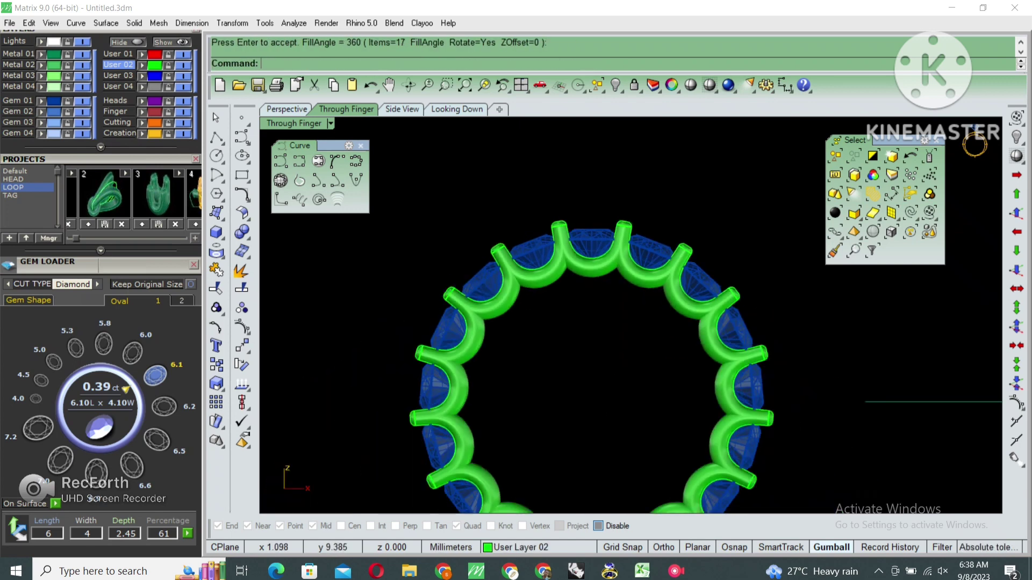
key("ctrl+shift+h")
key("Return")
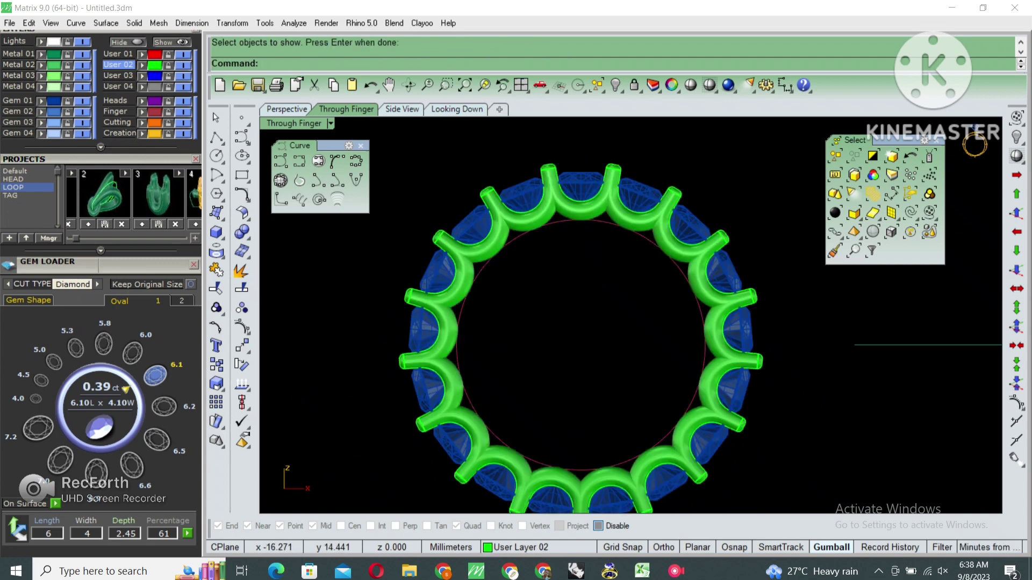
key("ctrl+z")
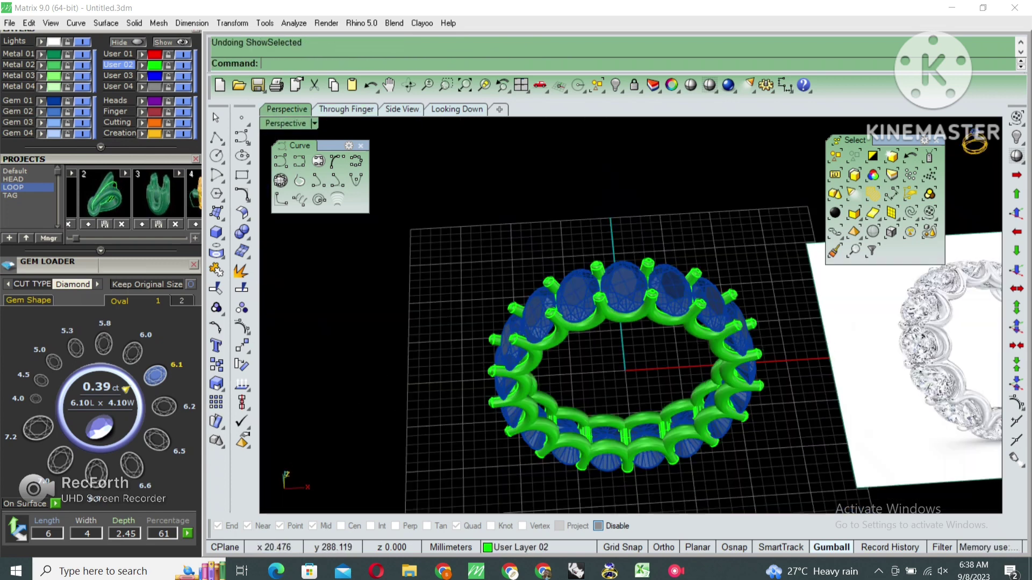
Step: Orbit the 17-stone ring from several angles and display it fully shaded
scroll(630, 315, "up", 2)
scroll(630, 314, "up", 2)
scroll(631, 315, "up", 2)
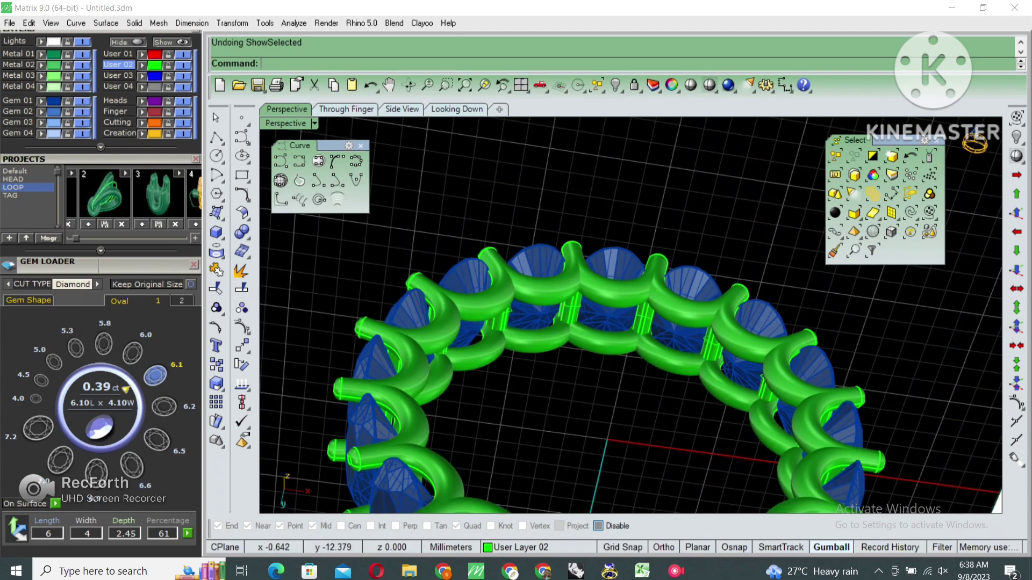
right_click_drag(631, 269, 630, 376)
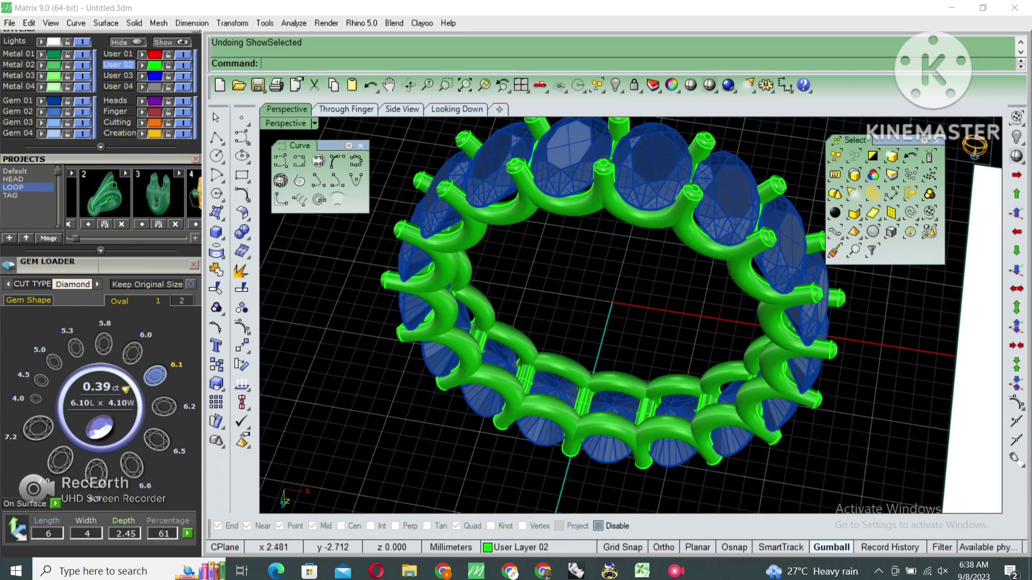
scroll(630, 314, "down", 3)
right_click_drag(630, 315, 631, 268)
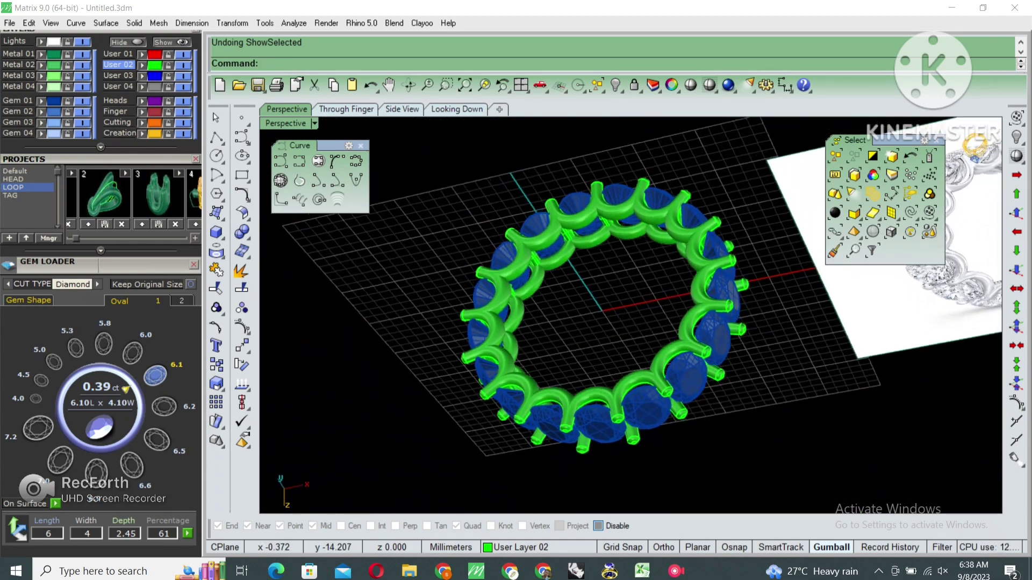
right_click_drag(630, 314, 630, 242)
scroll(631, 315, "up", 3)
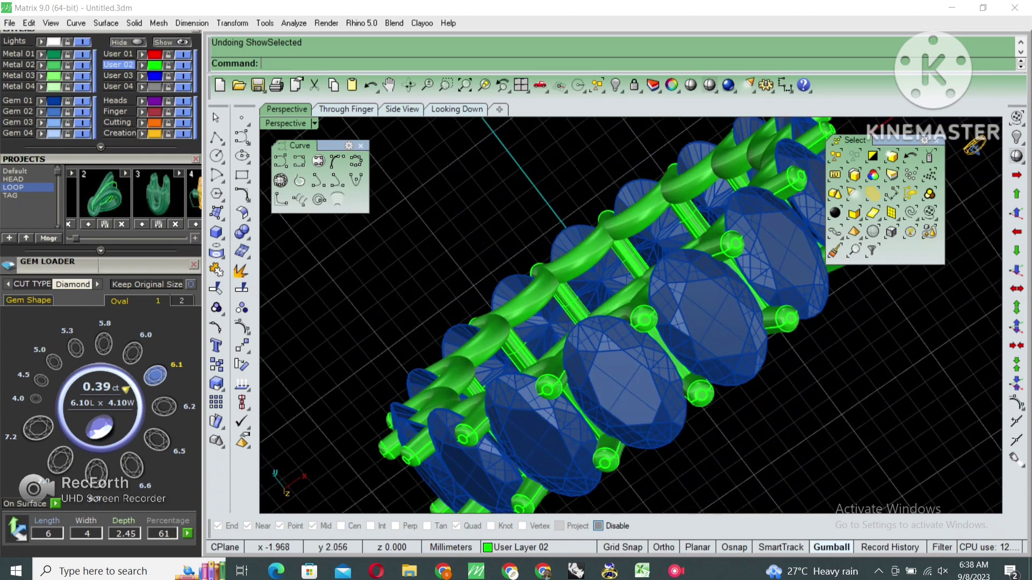
scroll(630, 315, "down", 3)
right_click_drag(630, 314, 631, 242)
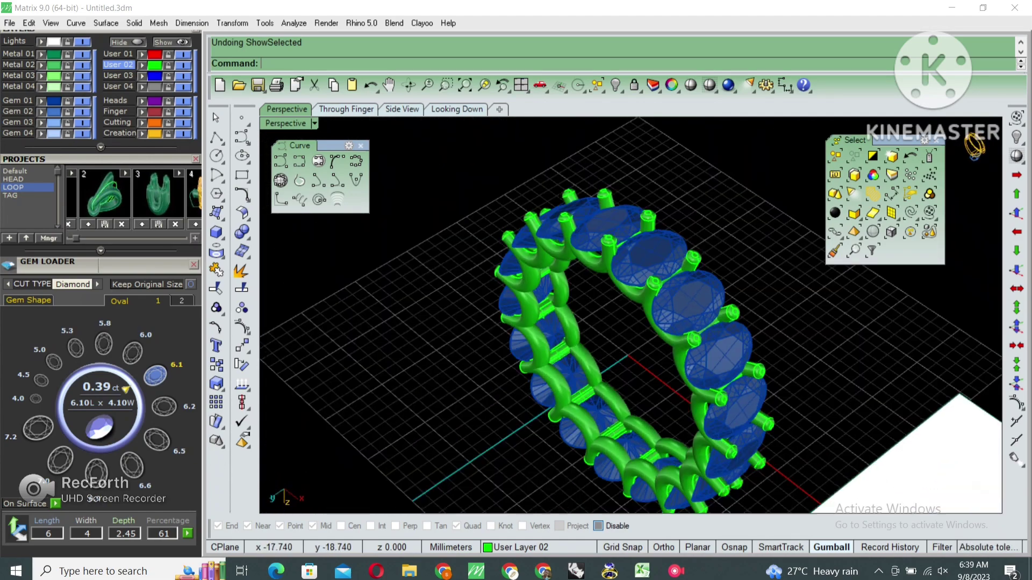
right_click_drag(631, 315, 630, 226)
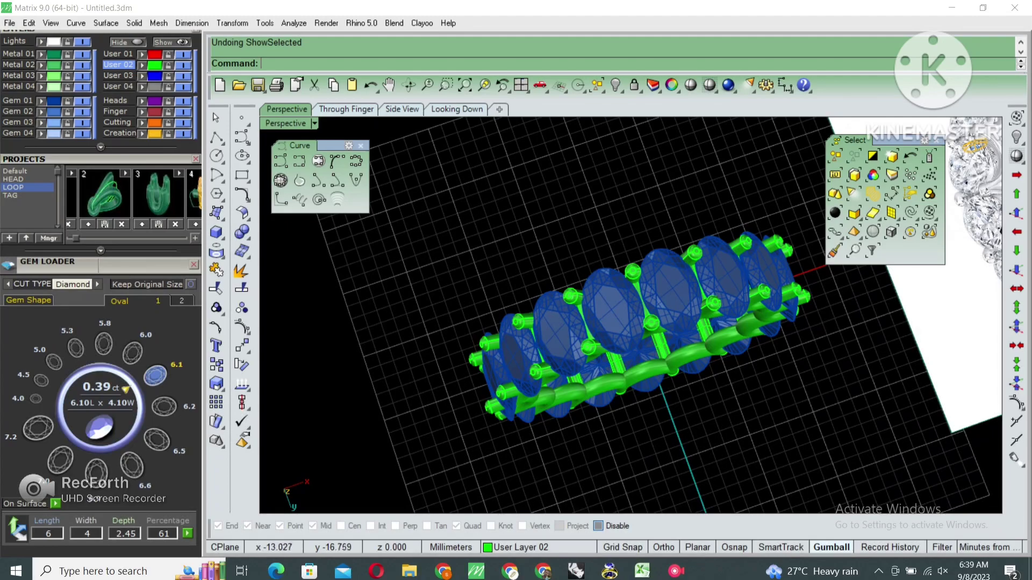
left_click(690, 84)
right_click_drag(630, 314, 630, 242)
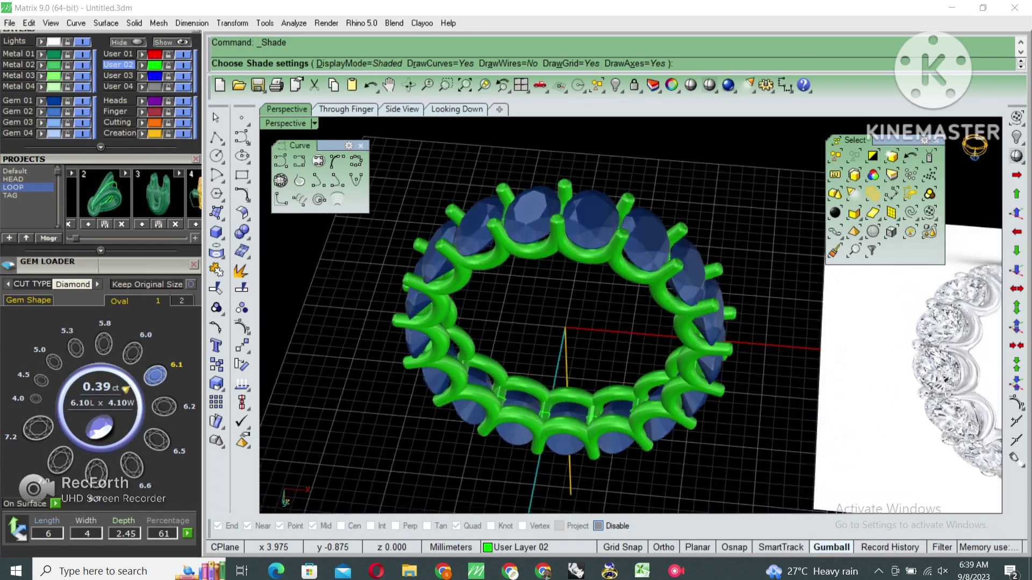